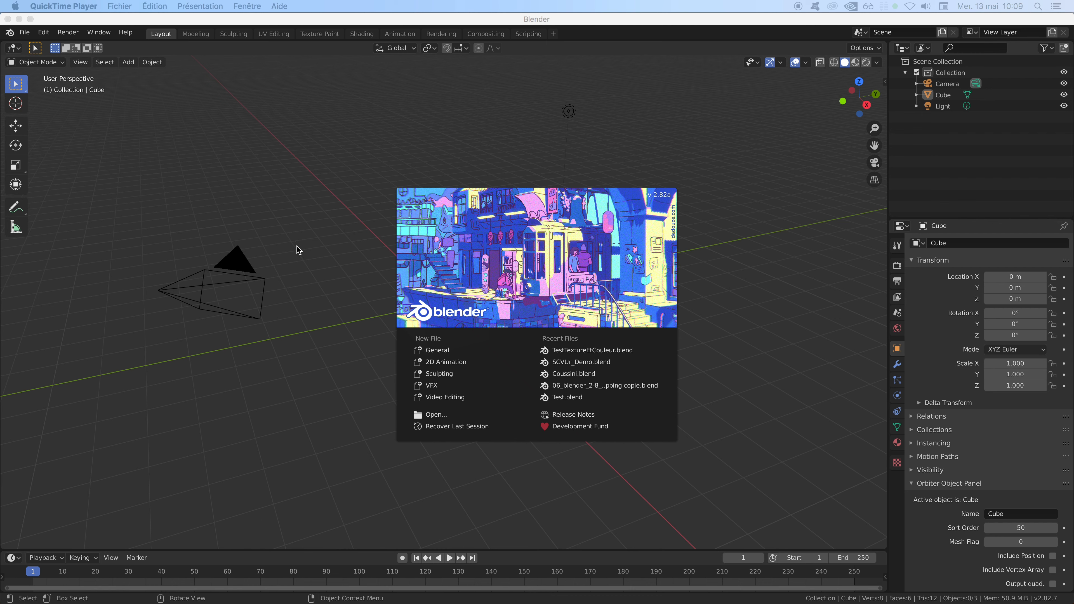
- Dismiss the splash screen and look through each workspace from Modeling to Scripting, ending back in Layout
left_click(303, 247)
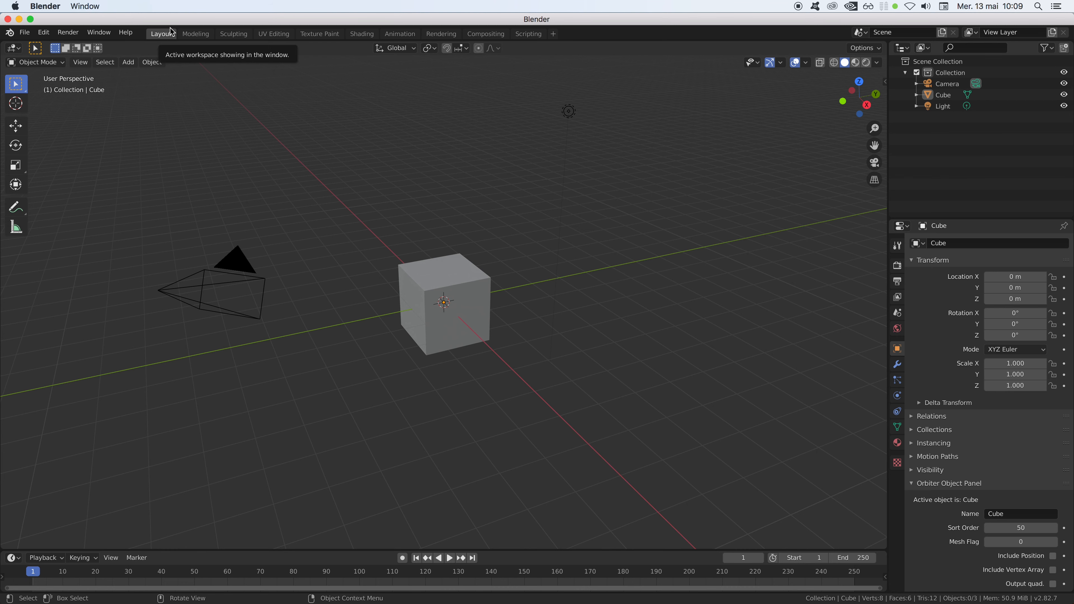
left_click(198, 36)
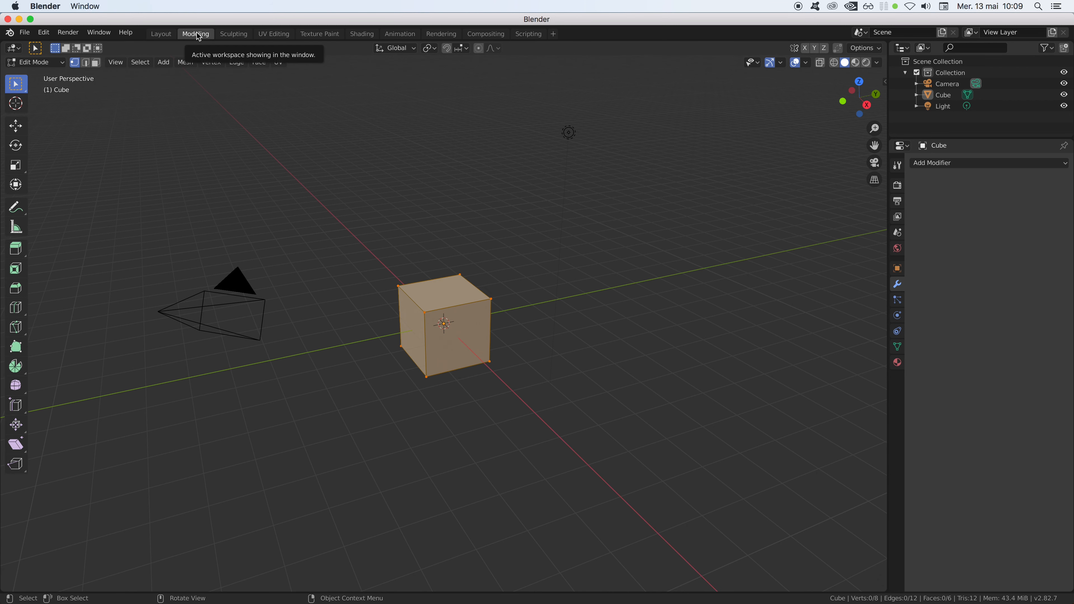
left_click(235, 35)
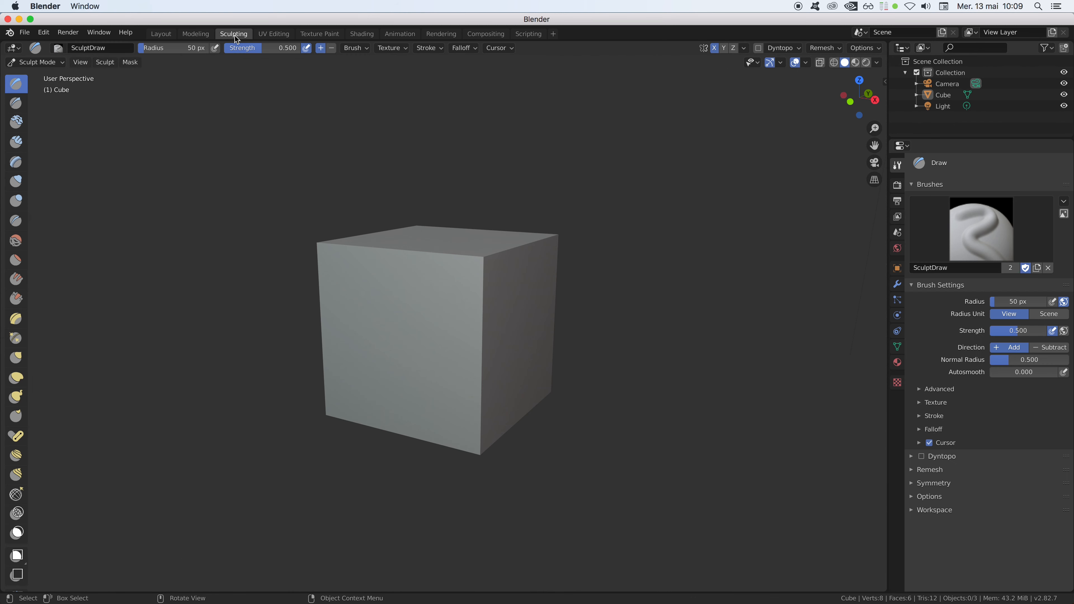
left_click(275, 35)
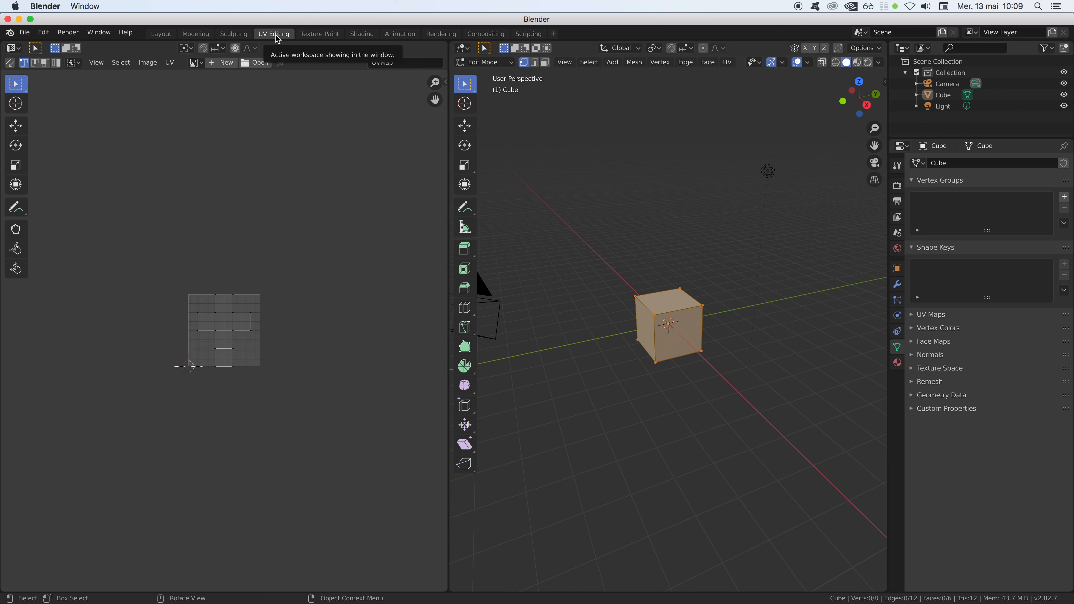
left_click(318, 35)
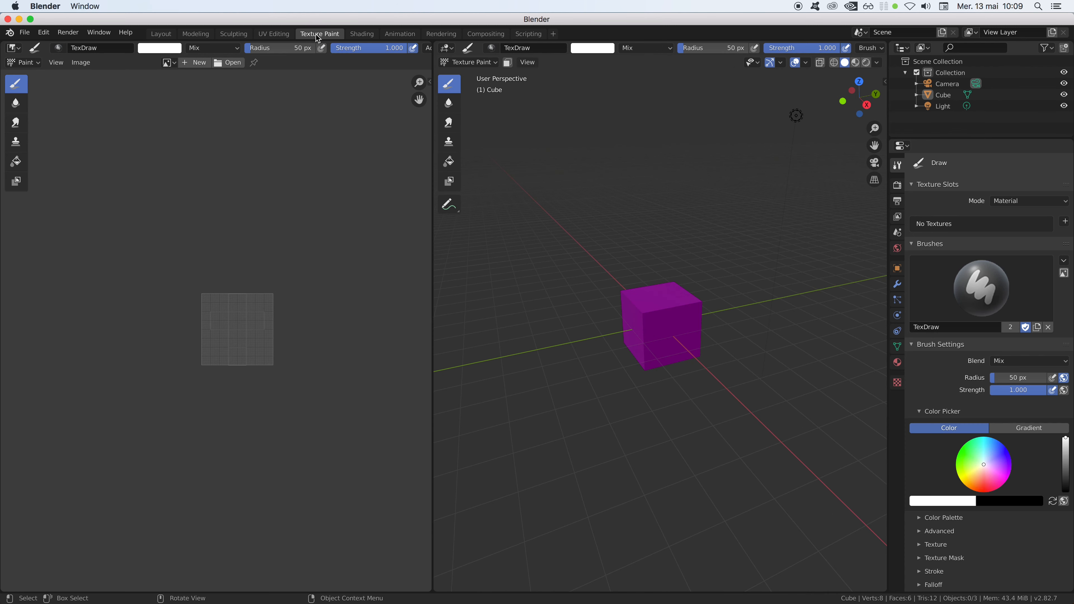
left_click(359, 37)
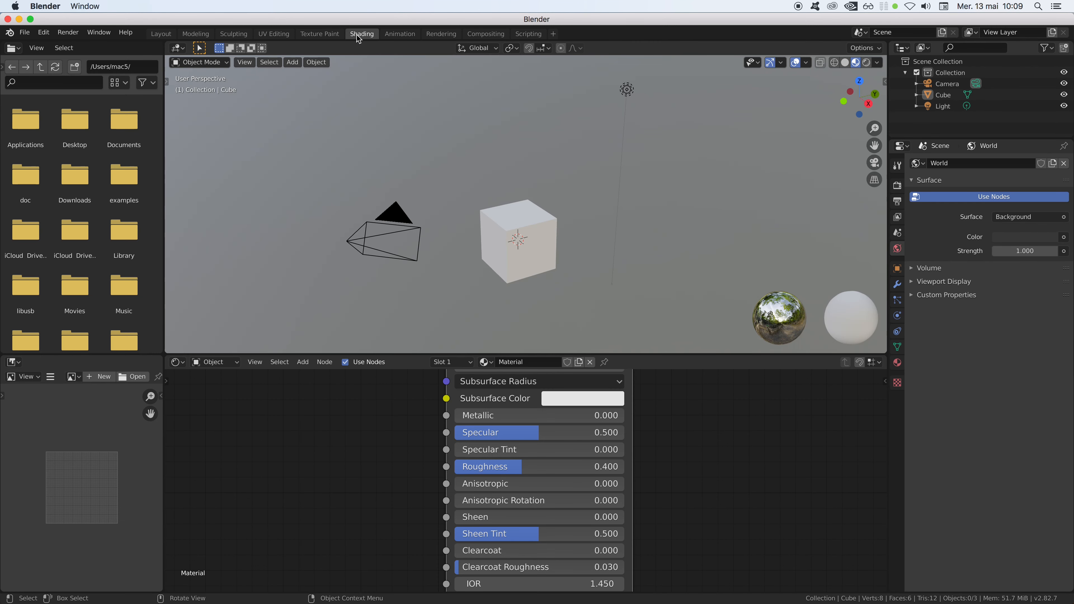
left_click(401, 34)
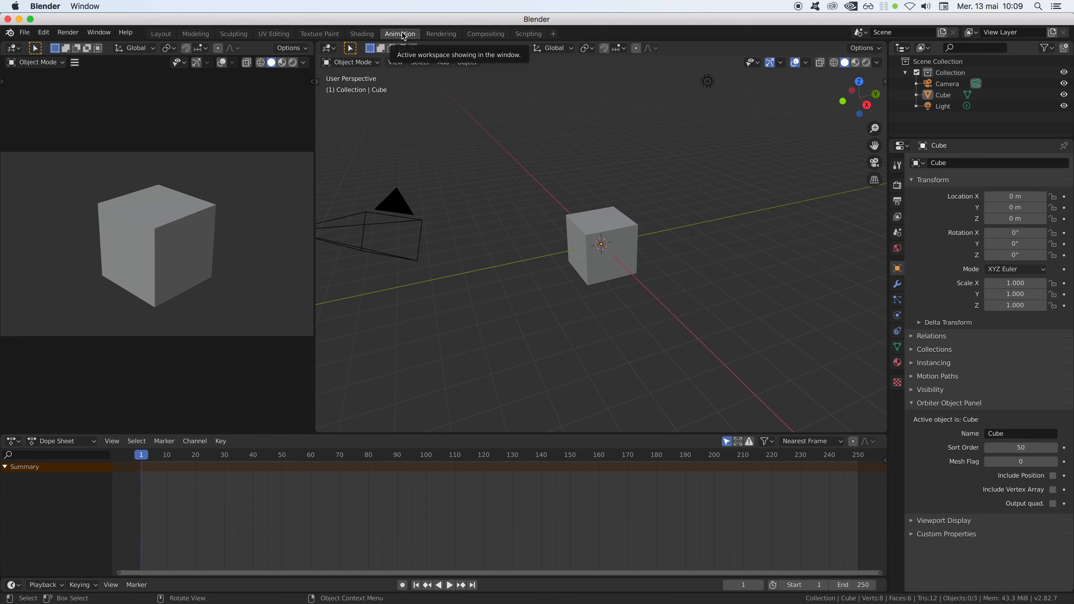
left_click(443, 34)
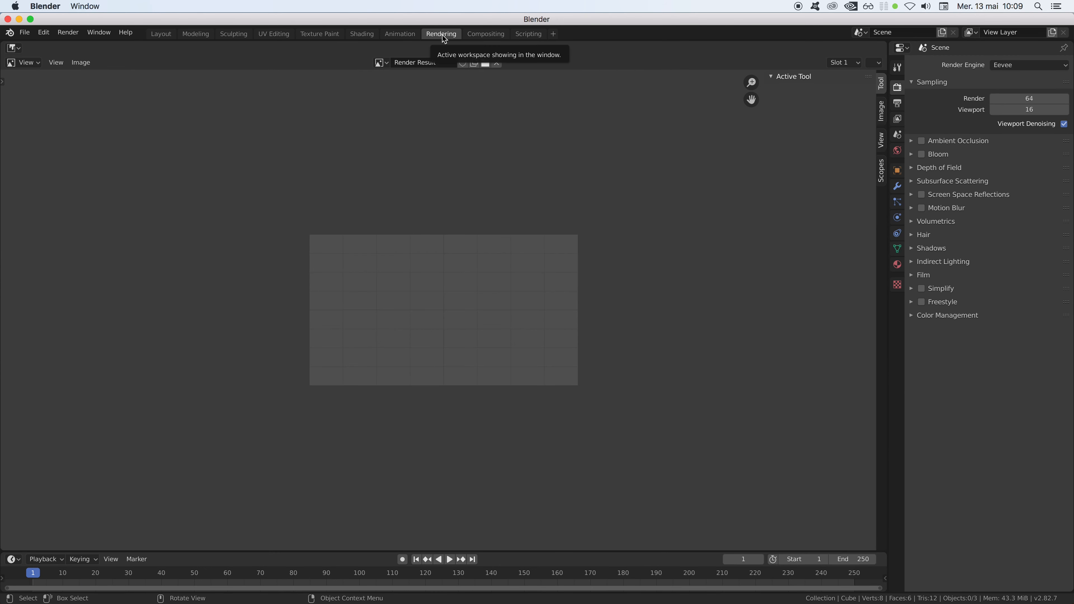
left_click(486, 35)
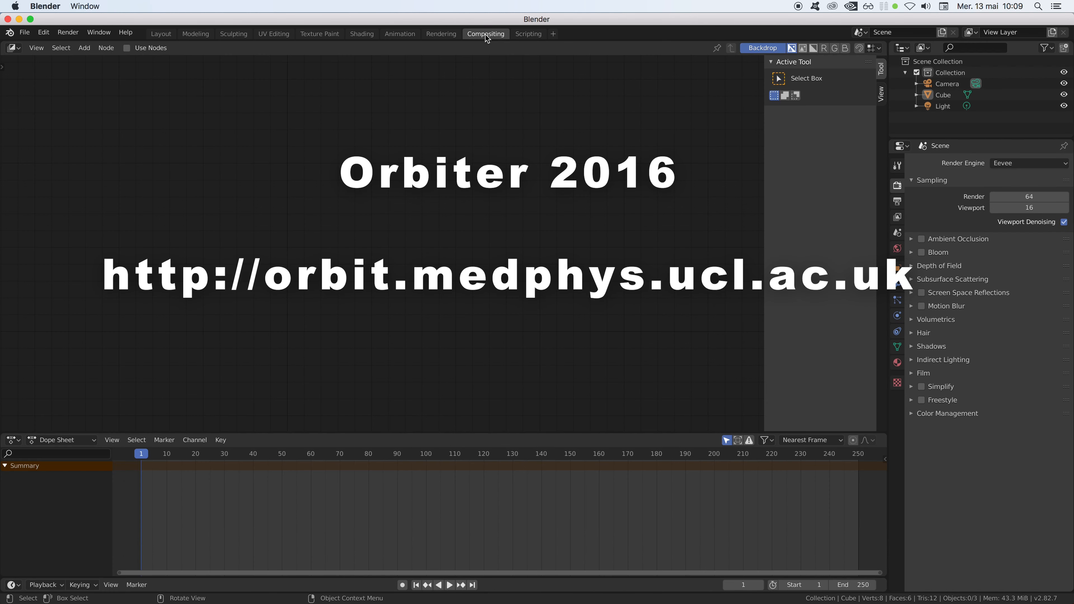
left_click(530, 36)
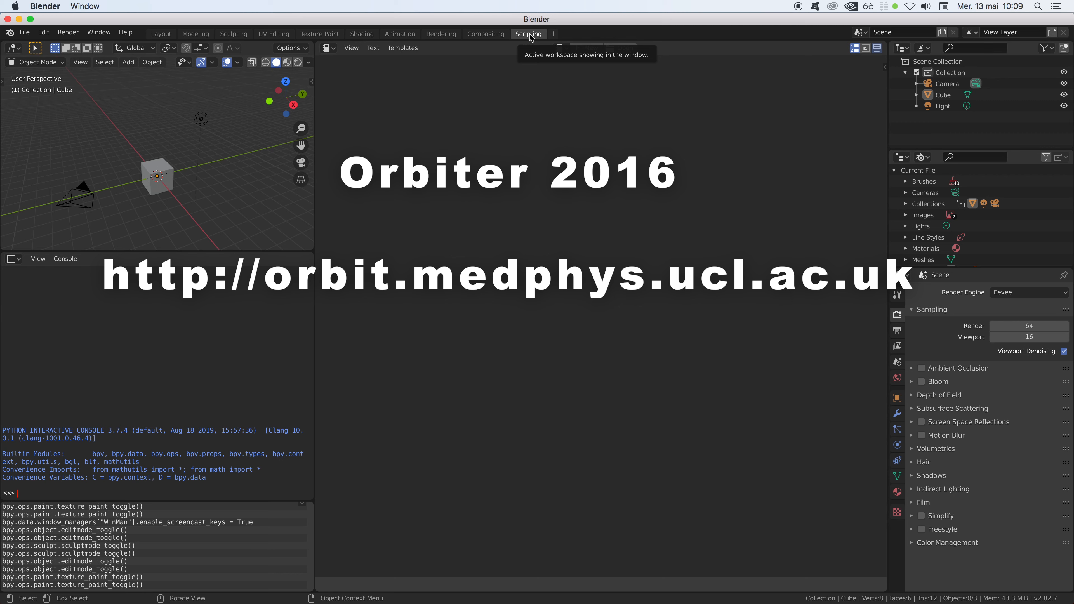
left_click(166, 37)
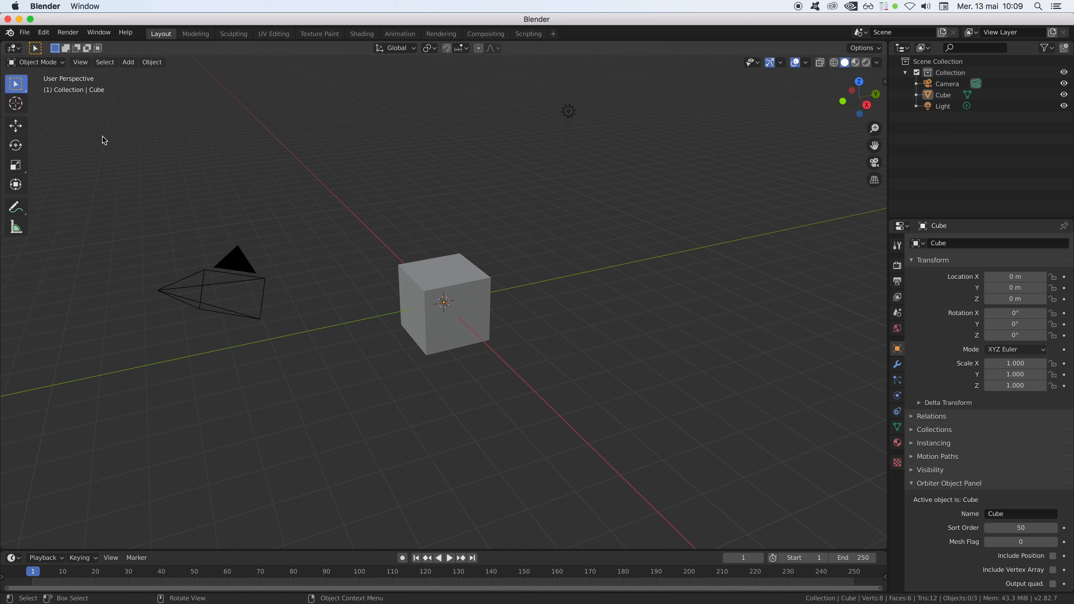
- Toggle the viewport toolbar off and on, and look through the sidebar's Item, Tool, View and Screencast Keys pages before hiding it
key("t")
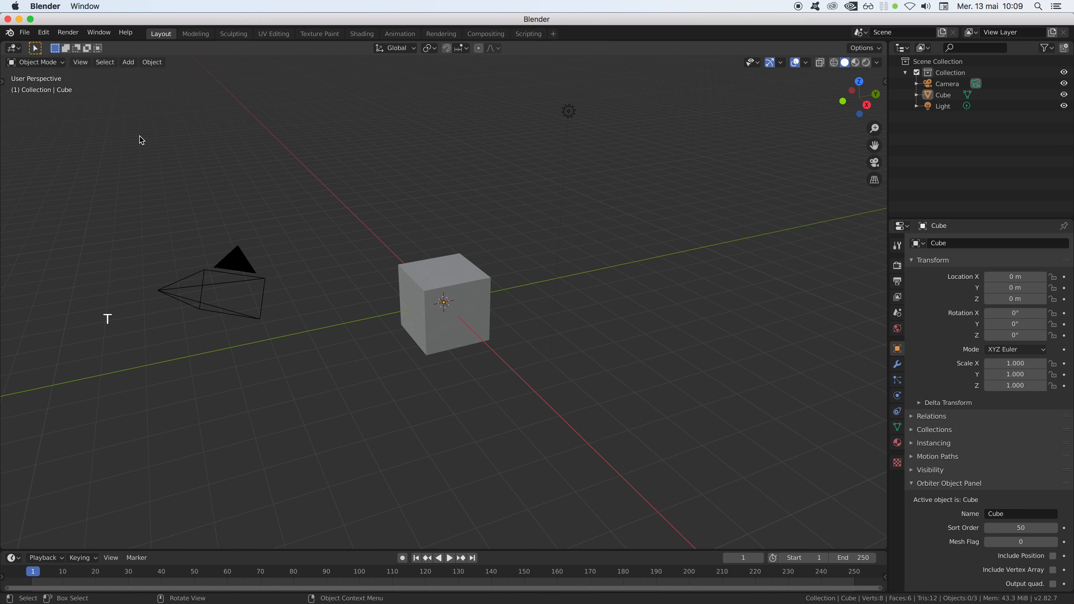
key("t")
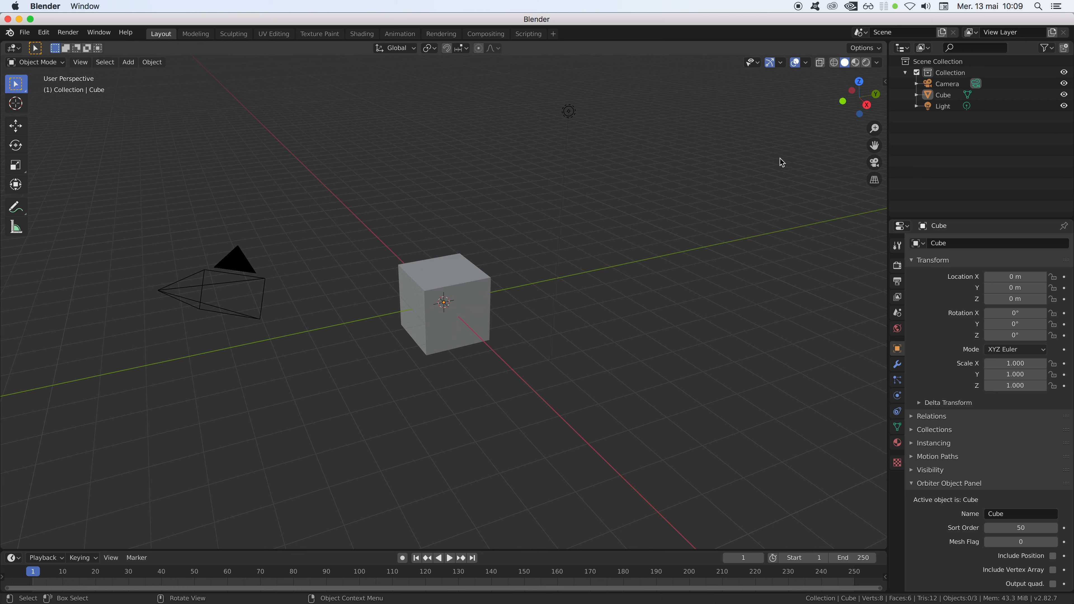
key("n")
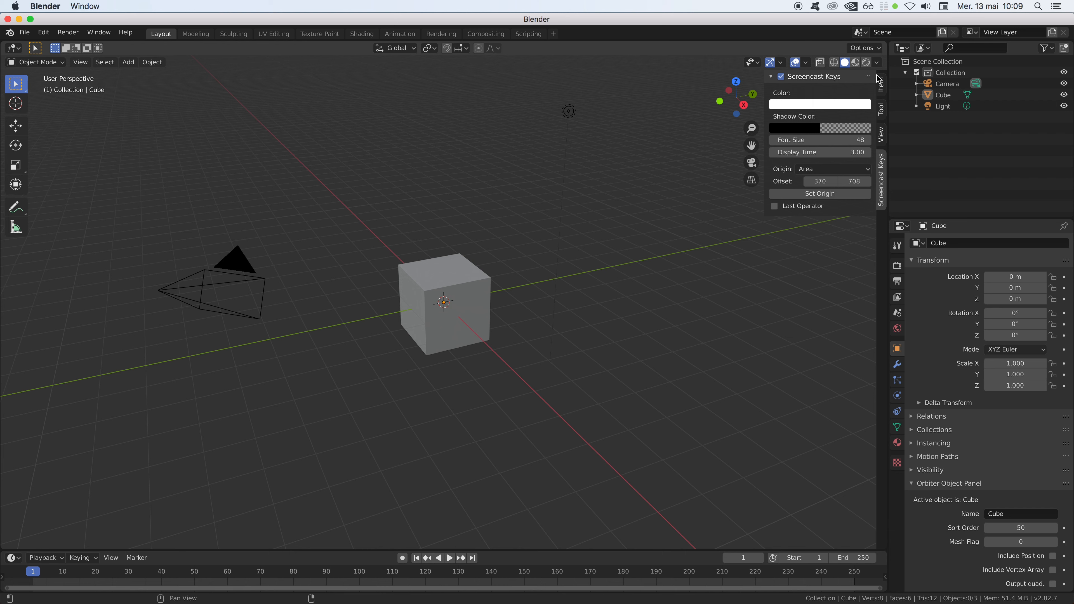
left_click(881, 87)
left_click(882, 109)
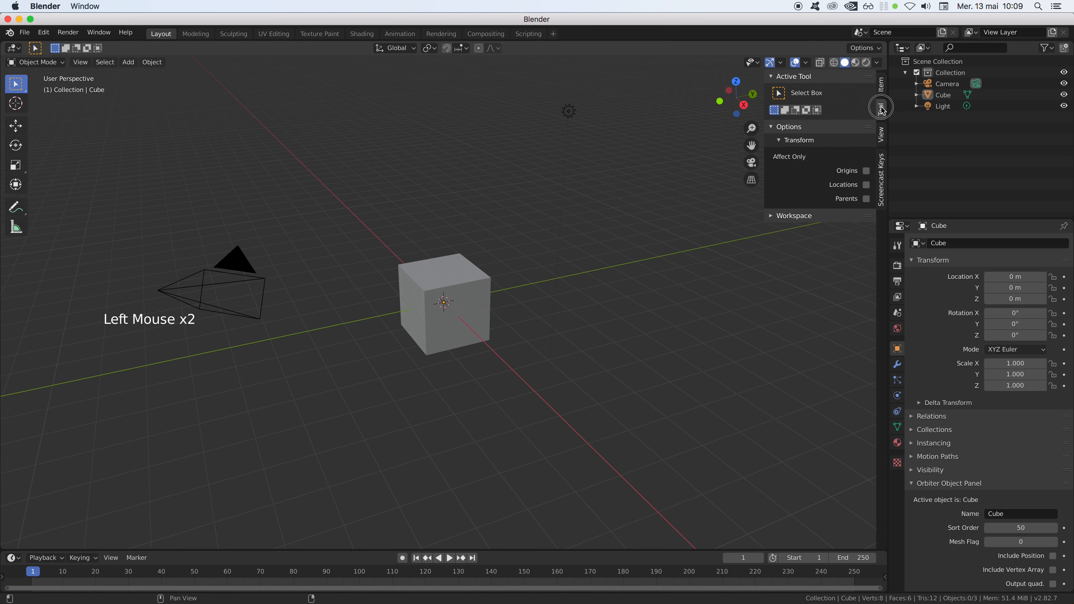
left_click(881, 136)
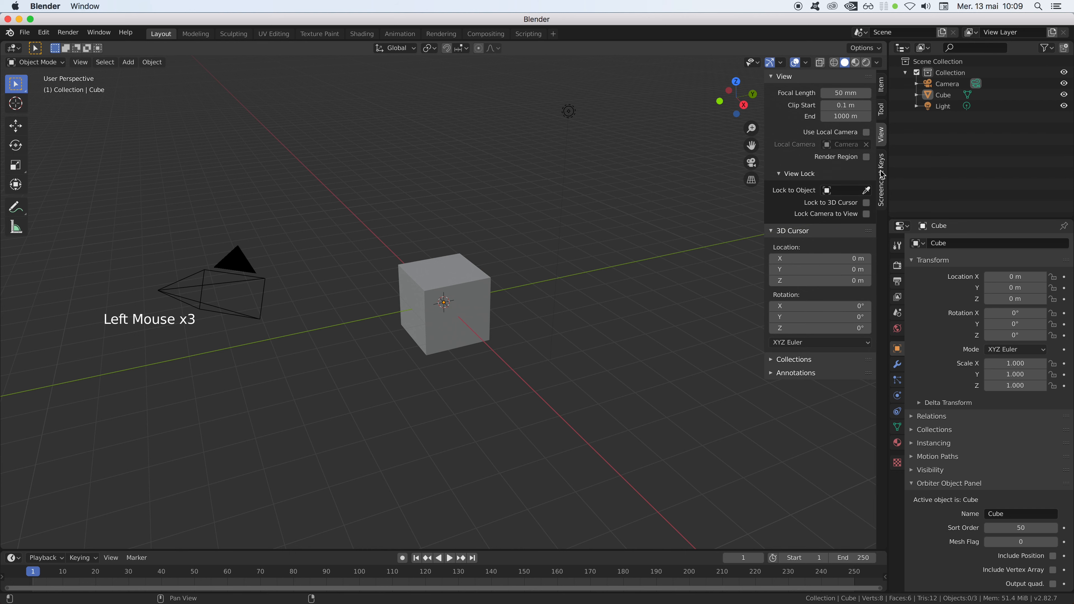
left_click(882, 186)
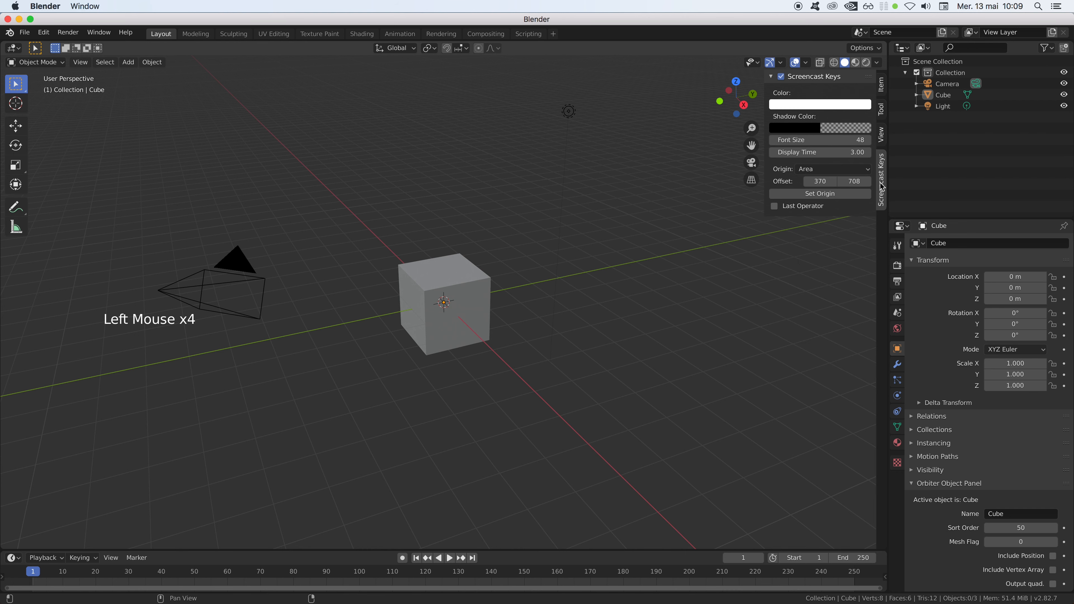
left_click(881, 87)
key("n")
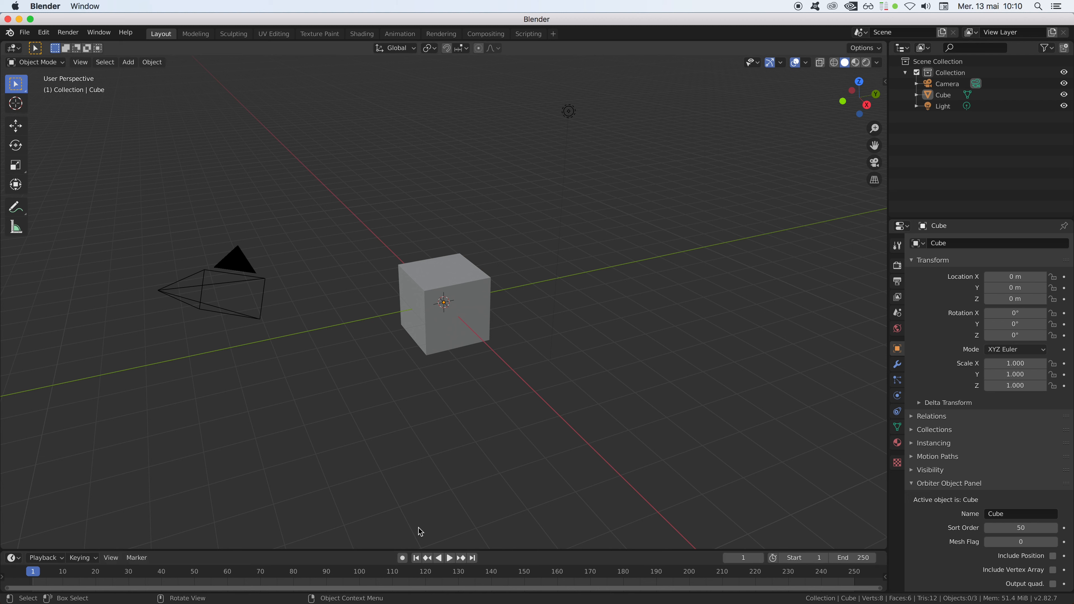
- Join the timeline area into the 3D viewport so the viewport takes over its space
right_click(513, 550)
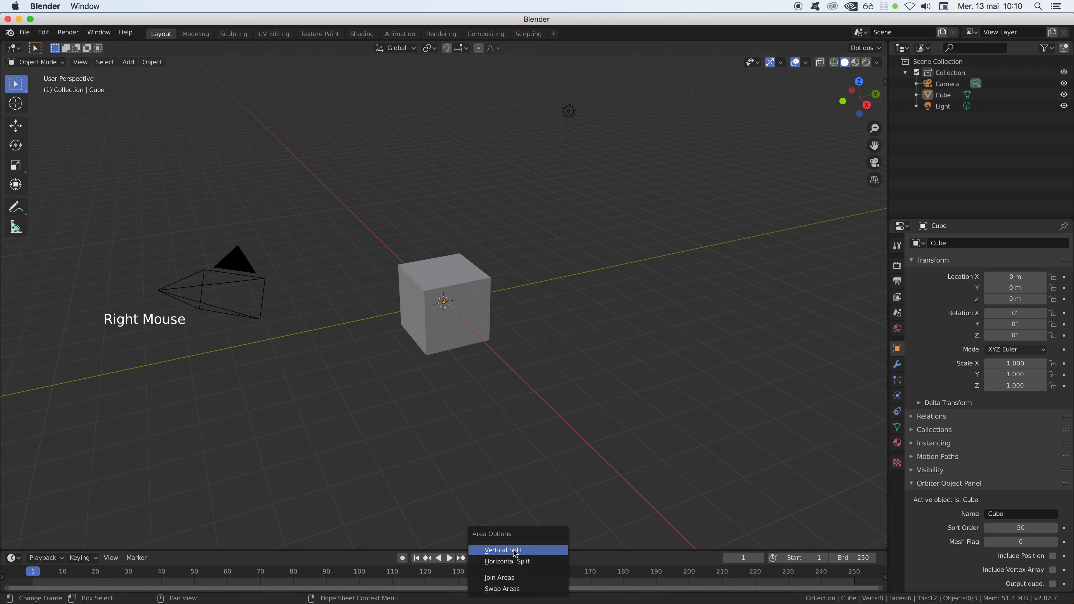
left_click(514, 576)
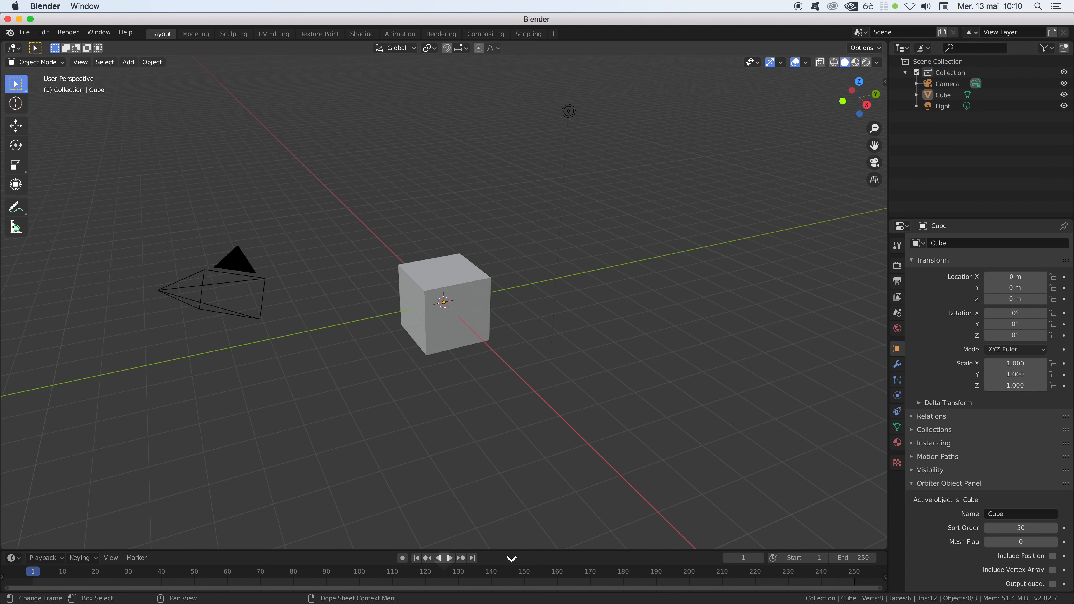
left_click(512, 558)
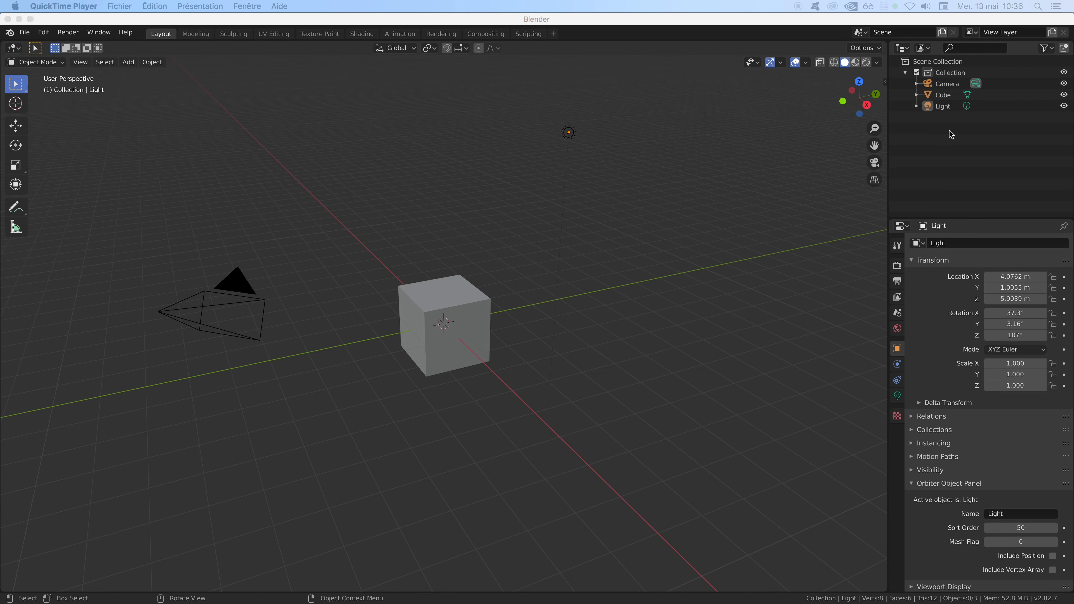
- Select Camera, Cube and Light one after another in the scene's object list, and clear the selection
left_click(950, 87)
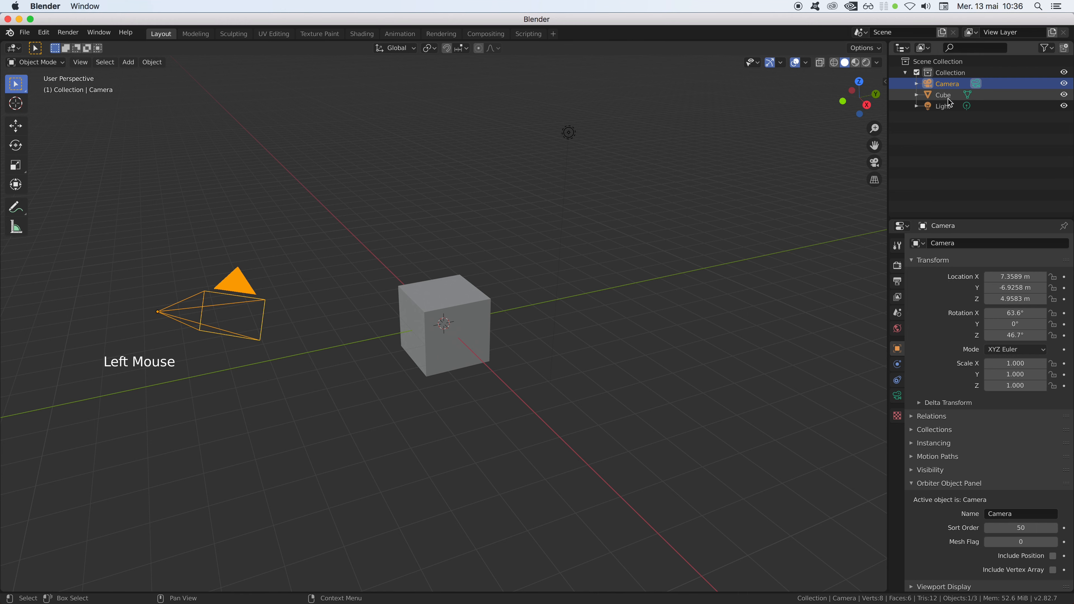
left_click(947, 97)
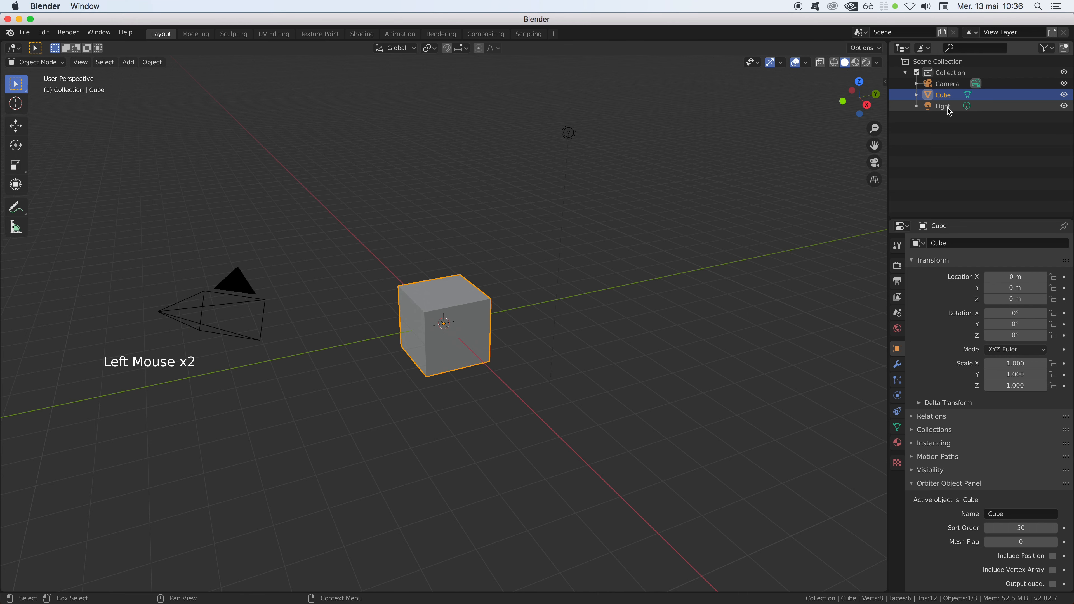
left_click(949, 111)
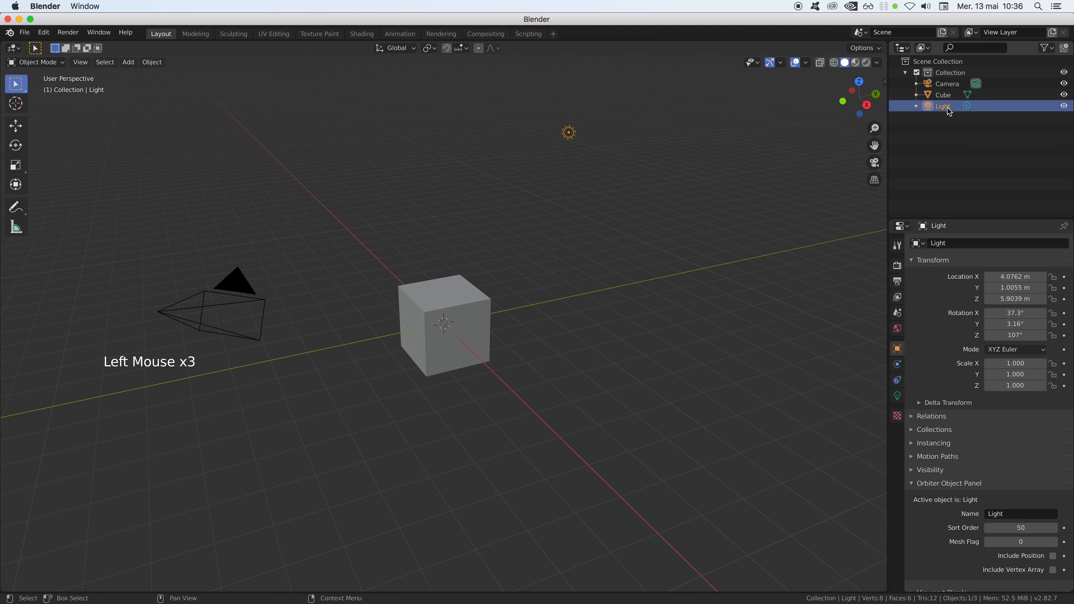
left_click(950, 151)
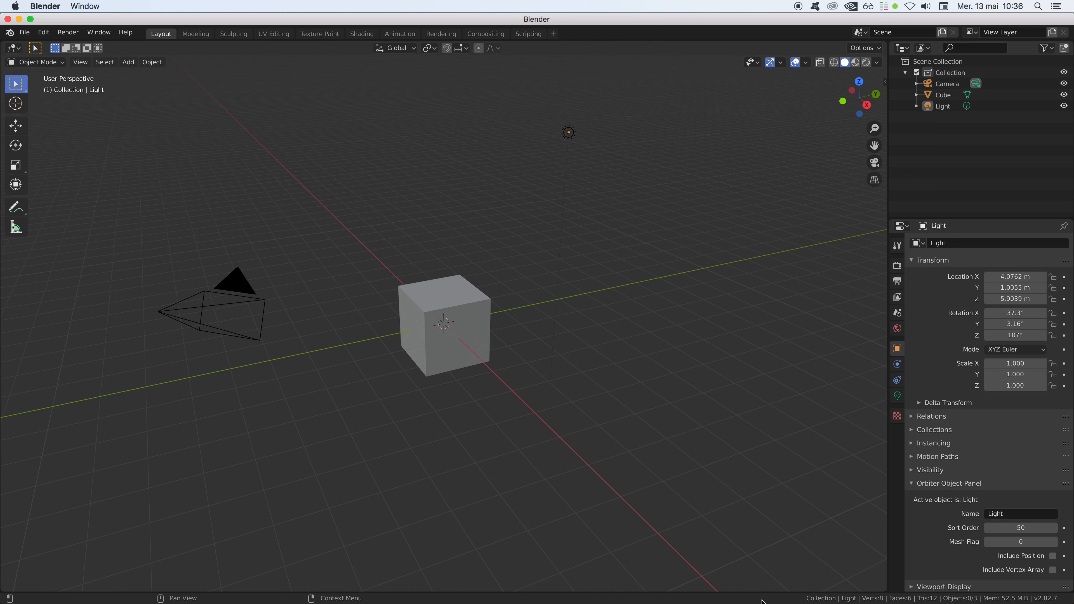
- Select the cube alone in the 3D viewport, select the camera and cube together, and clear the selection
left_click(437, 347)
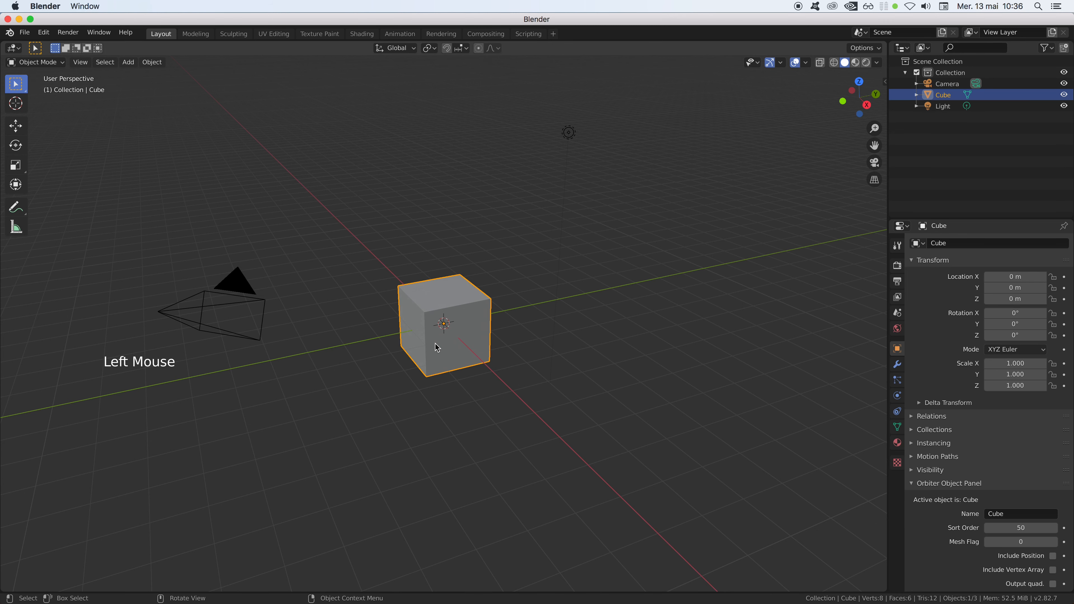
left_click(330, 365)
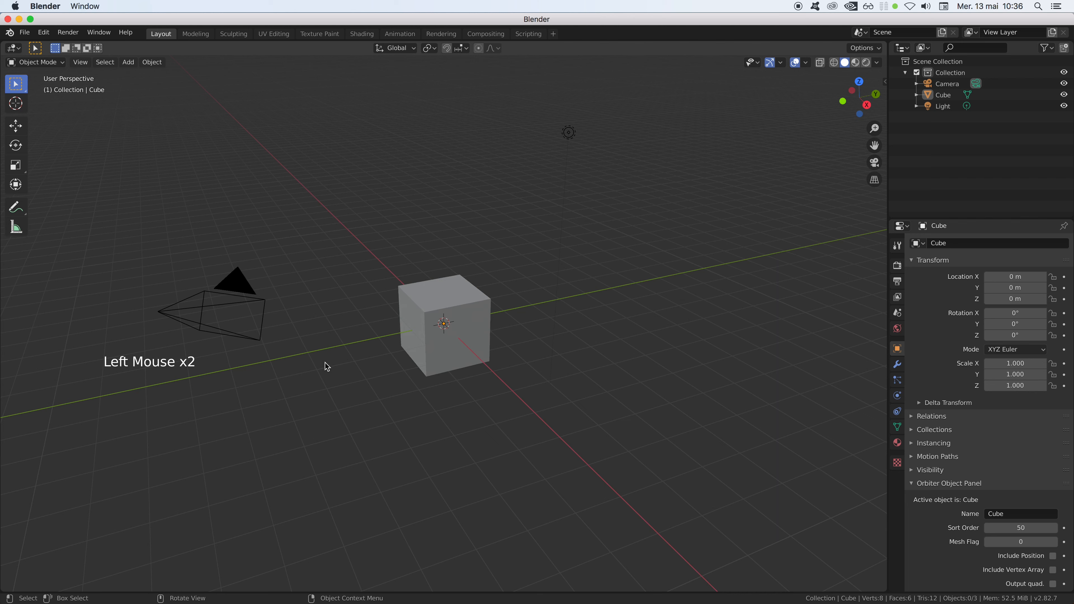
left_click(242, 312)
left_click(244, 336)
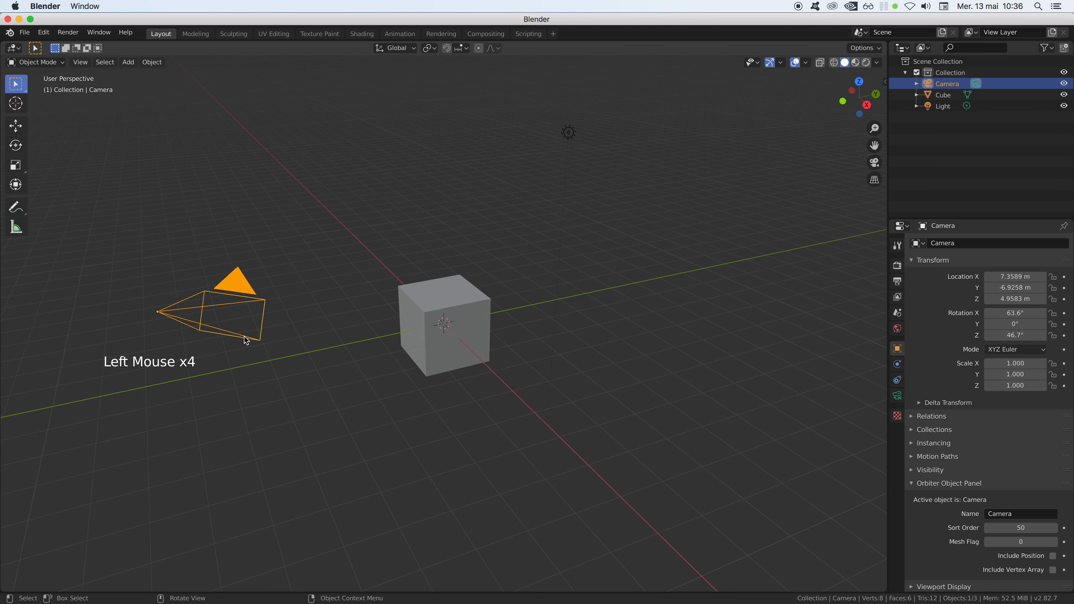
left_click(475, 300, "shift")
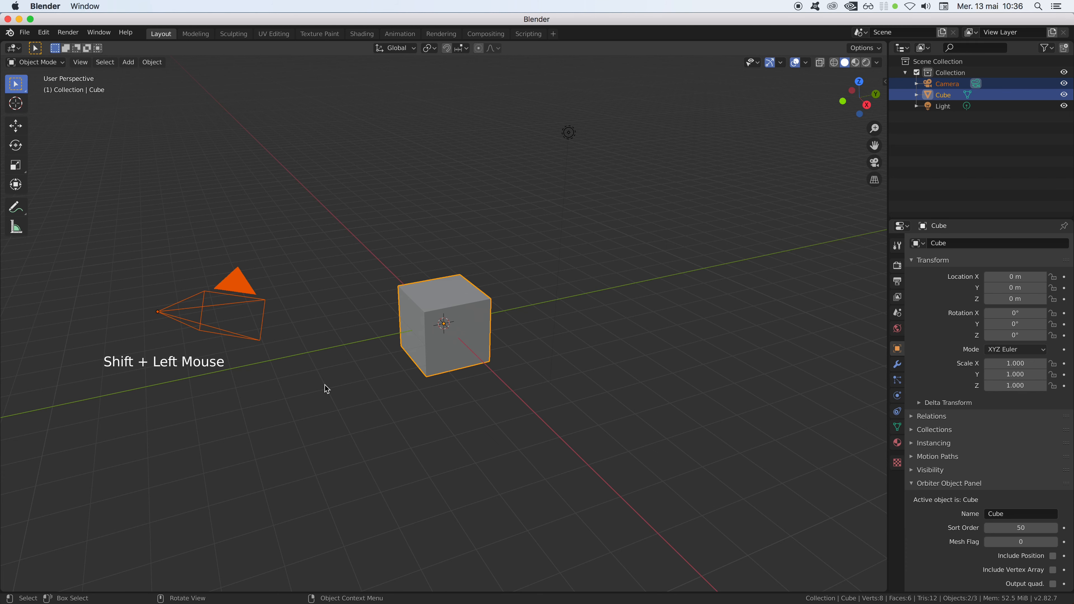
left_click(329, 404)
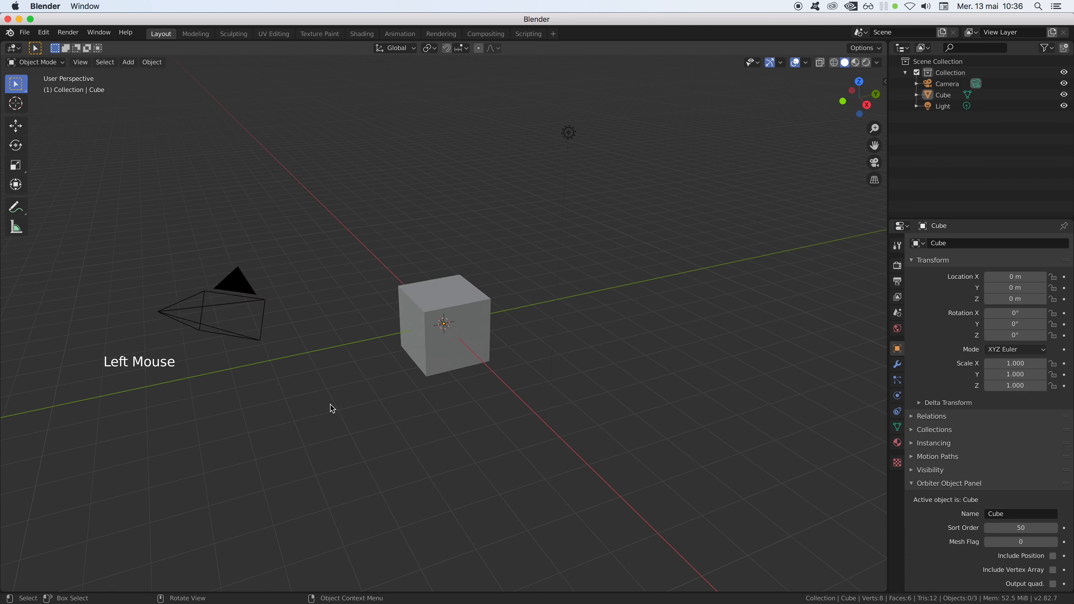
- Select all scene objects with a selection box and again with Select All, deselecting everything each time
left_click_drag(112, 115, 630, 429)
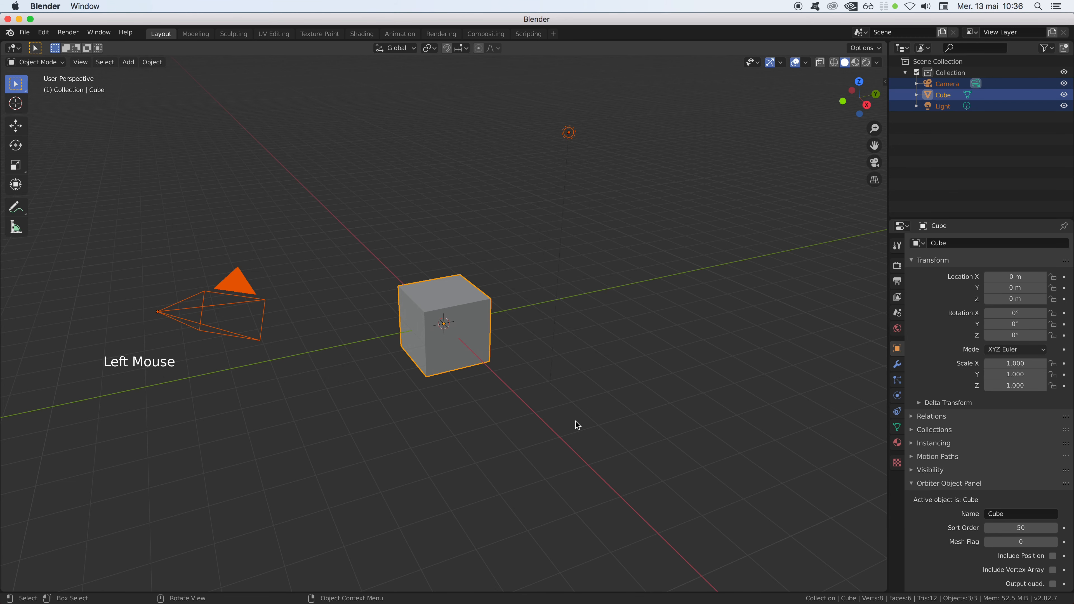
left_click(605, 352)
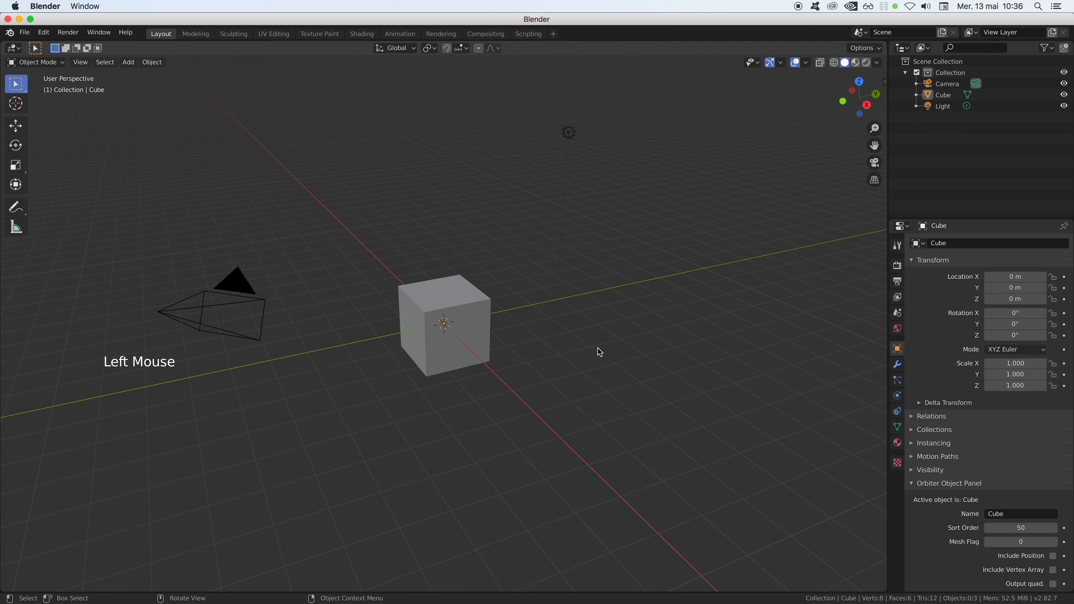
key("a")
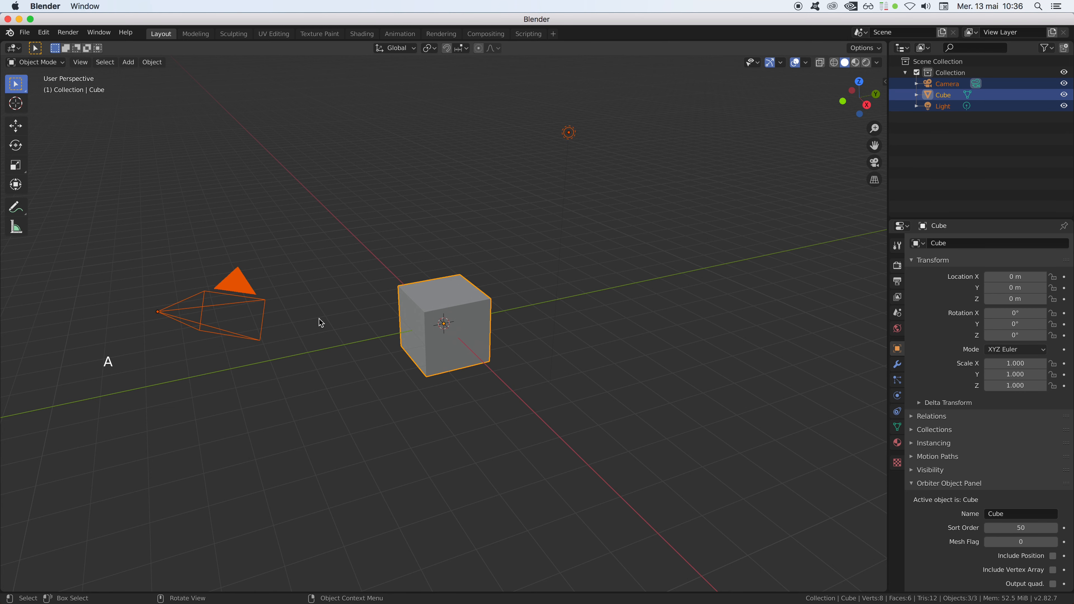
key("alt+a")
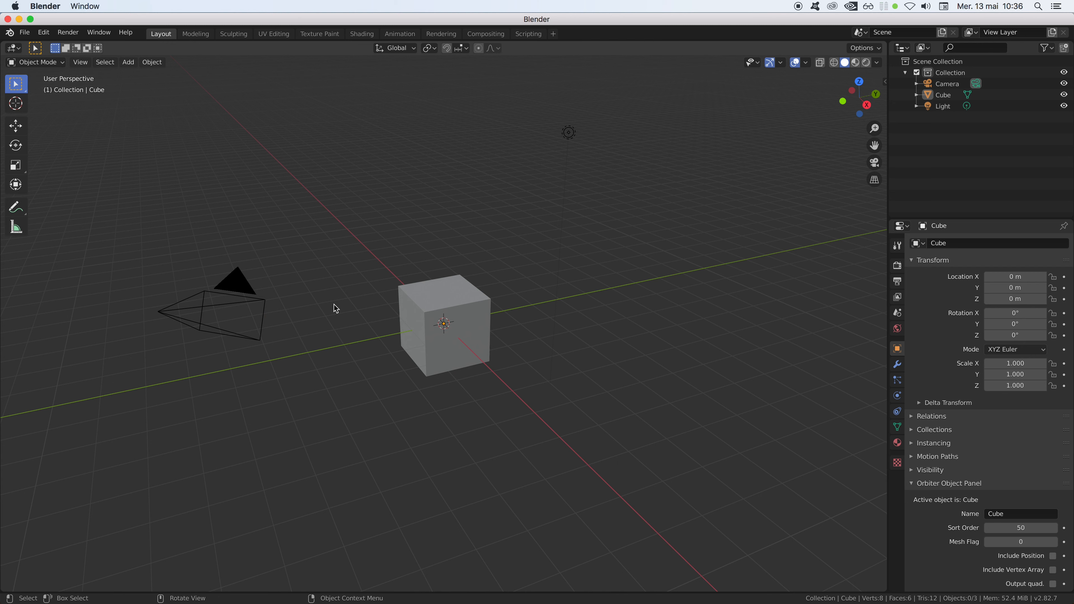
- Hide all mesh objects through the object type visibility settings and show them again
left_click(751, 64)
left_click(752, 63)
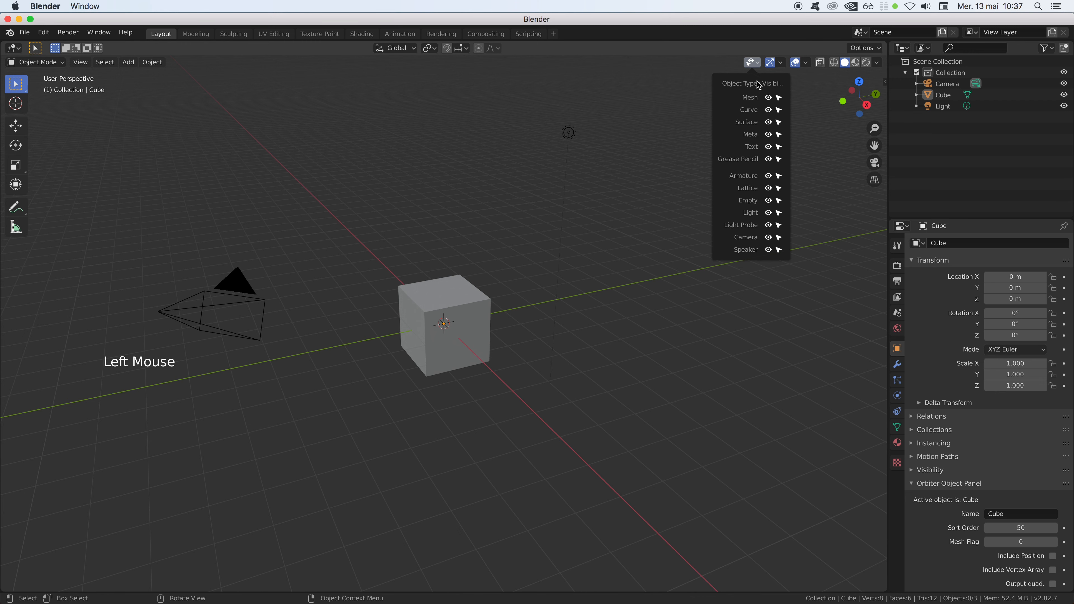
left_click(768, 97)
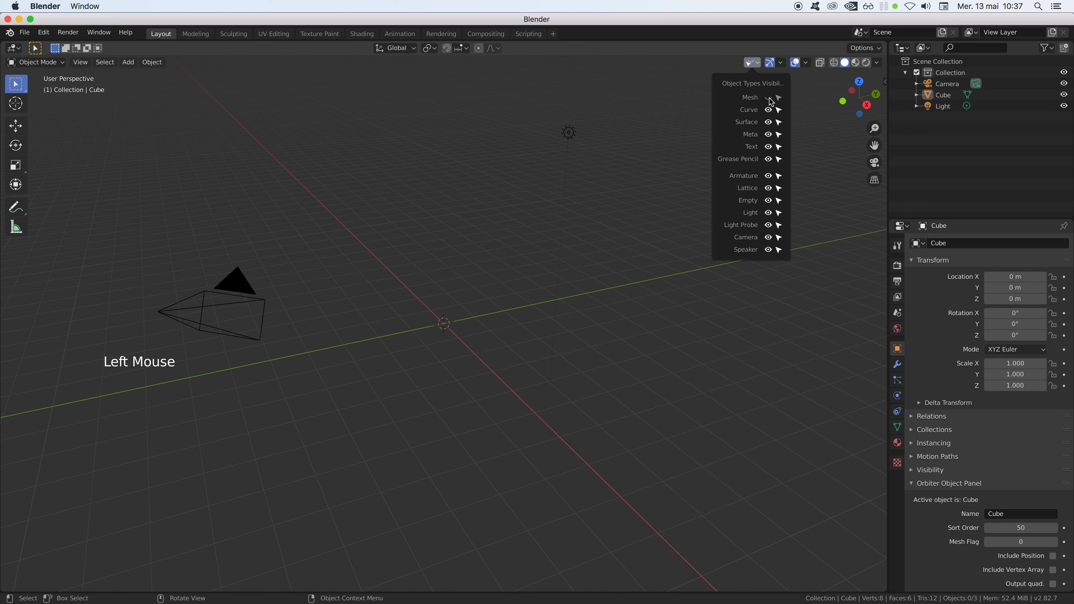
left_click(770, 100)
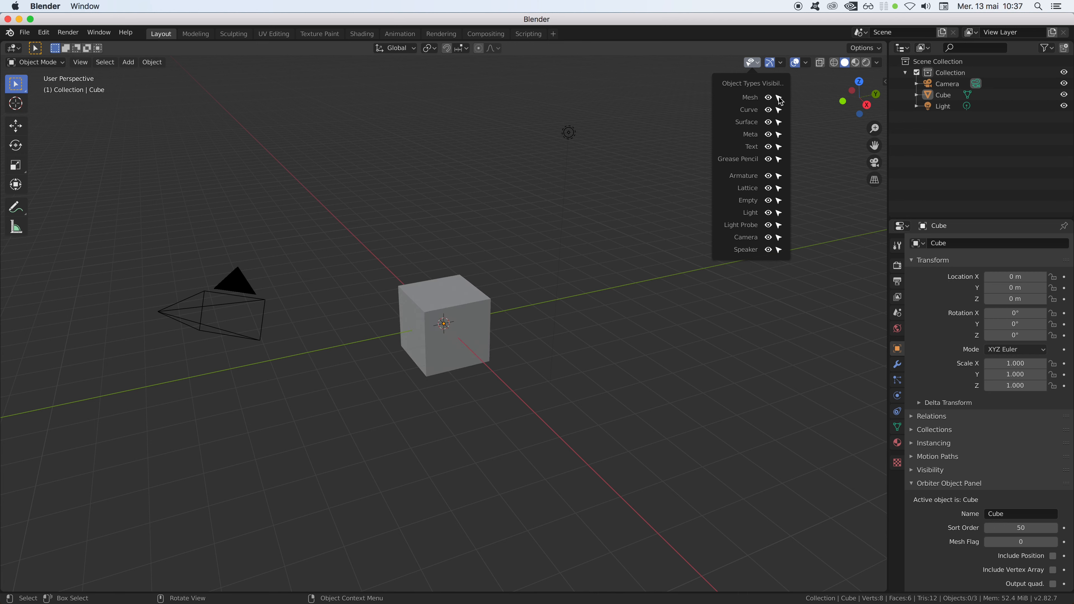
- Make meshes unselectable, try selection boxes around the cube, light and camera, and make meshes selectable again
left_click(779, 98)
left_click_drag(350, 235, 564, 431)
left_click_drag(352, 226, 579, 463)
left_click_drag(526, 110, 638, 195)
left_click_drag(534, 109, 640, 202)
left_click_drag(128, 247, 346, 443)
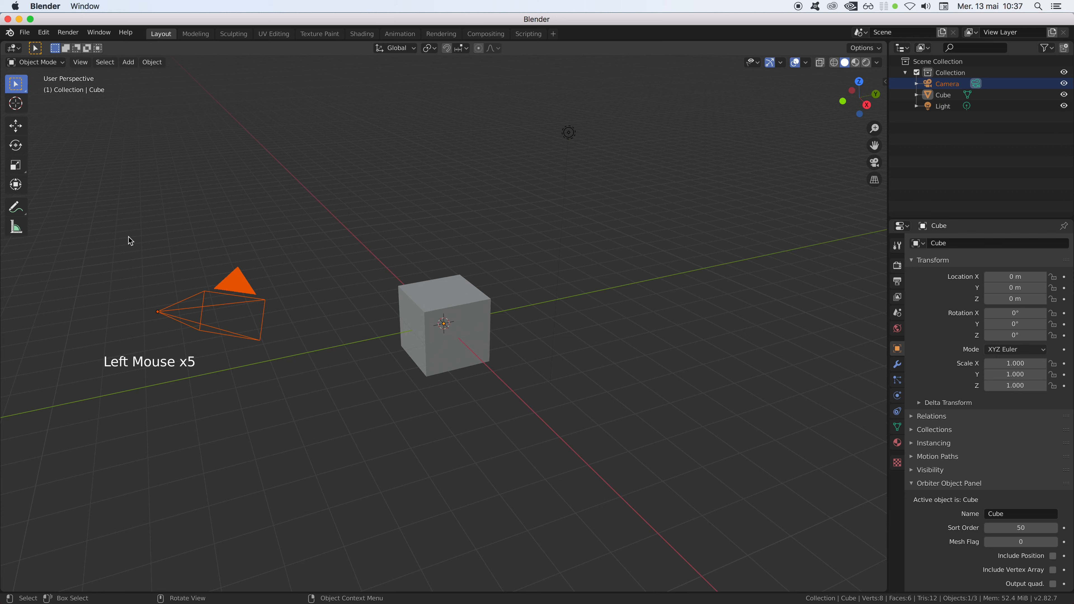
left_click_drag(129, 237, 382, 462)
left_click_drag(541, 102, 635, 205)
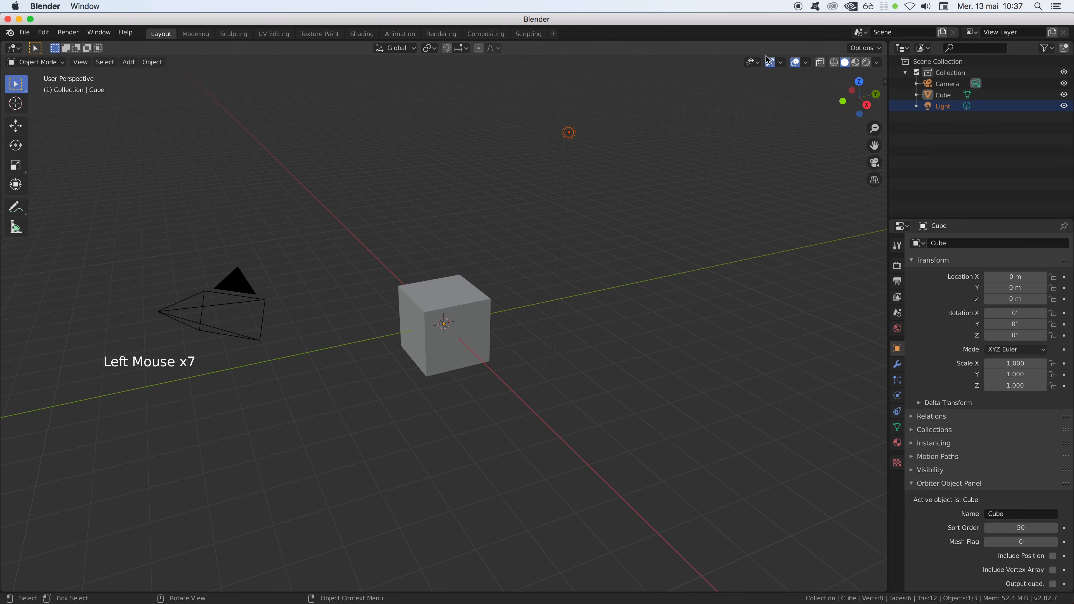
left_click(761, 63)
left_click(779, 99)
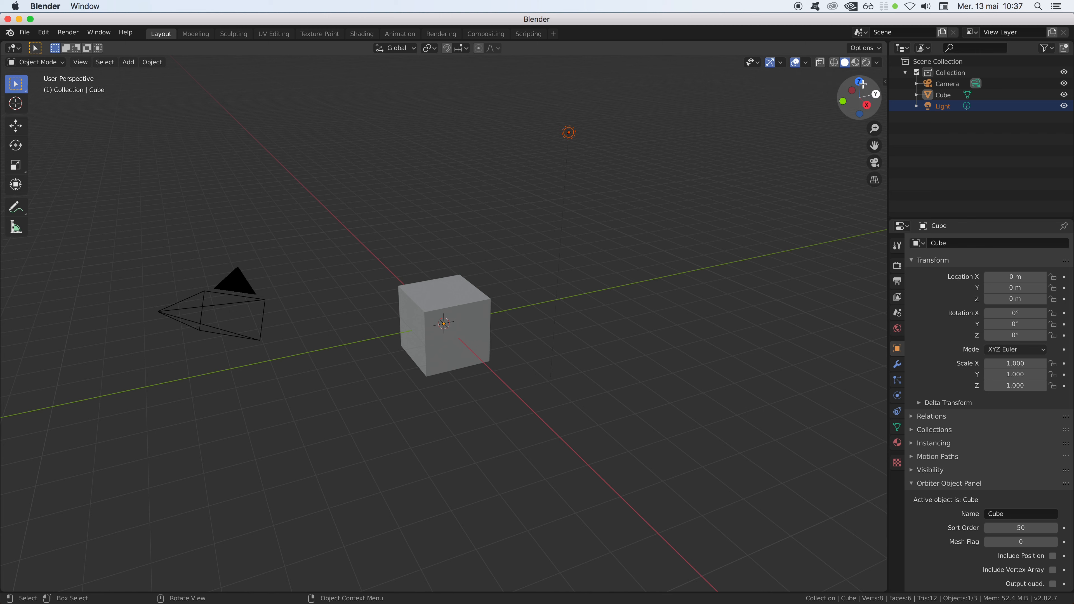
- Turn the viewport gizmos off and back on, and do the same with the viewport overlays
left_click(770, 63)
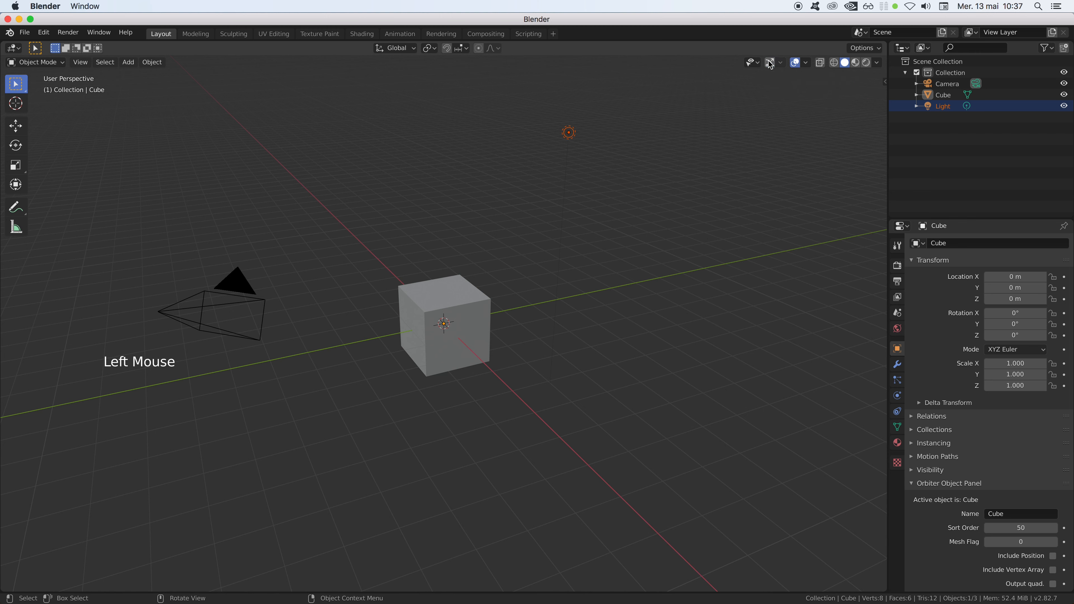
left_click(769, 64)
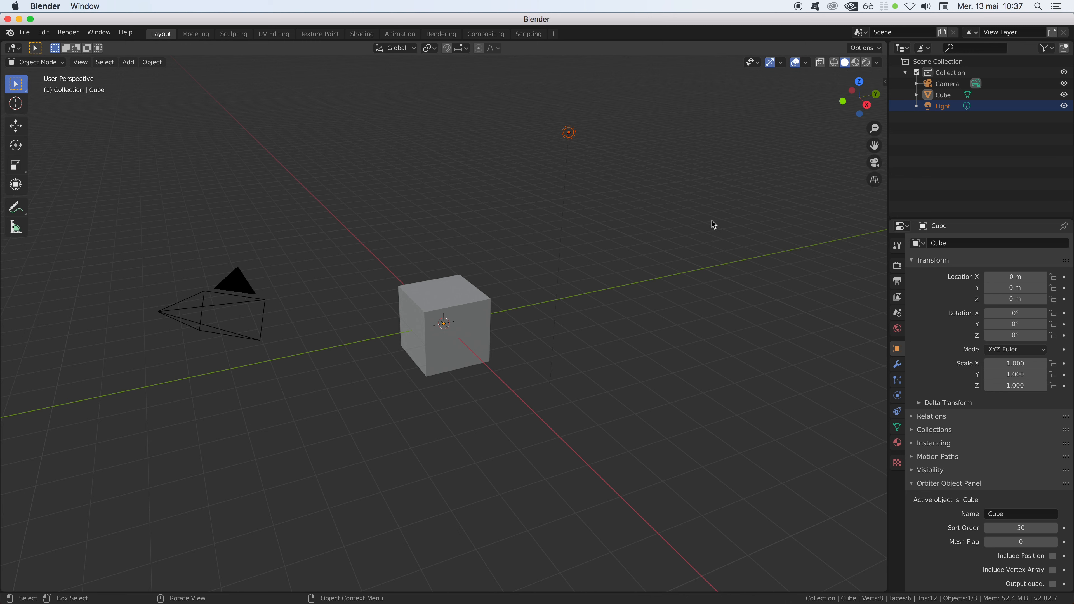
left_click(795, 66)
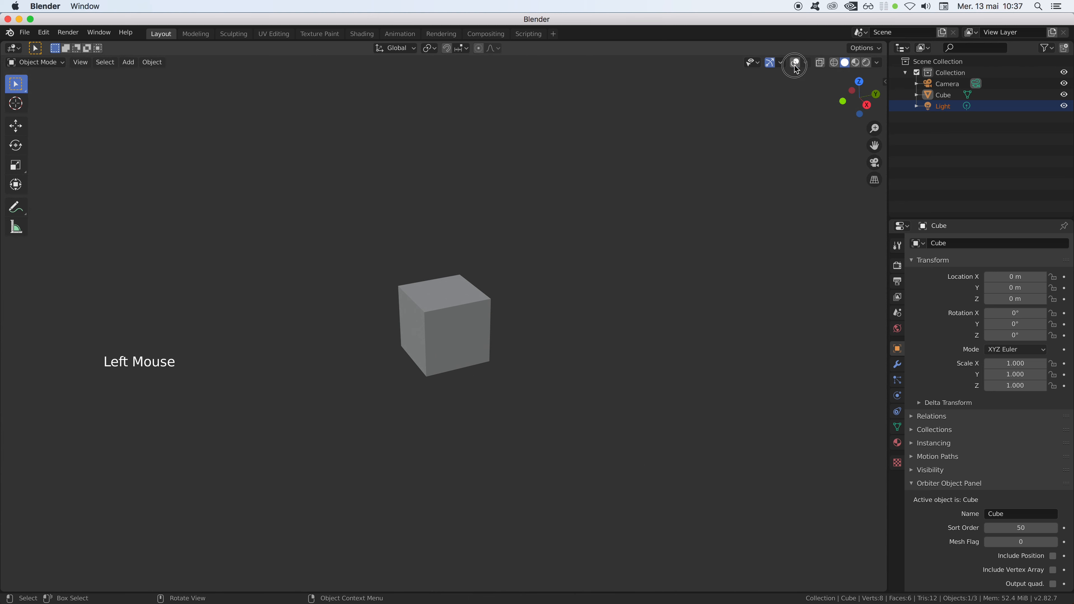
left_click(794, 66)
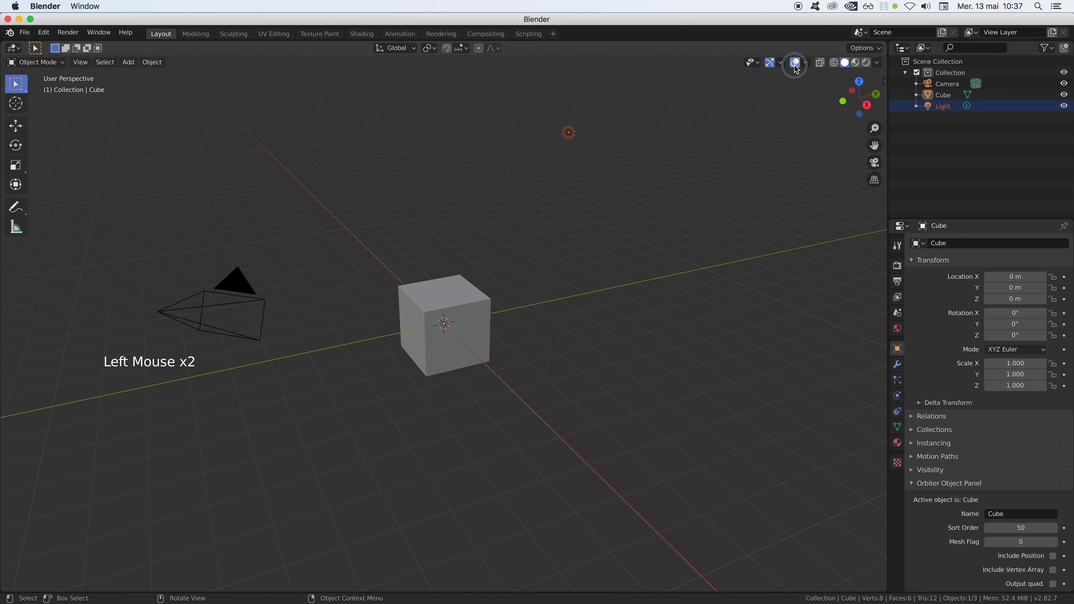
- Turn the Floor overlay off and back on, and switch X-ray on and back off
left_click(805, 67)
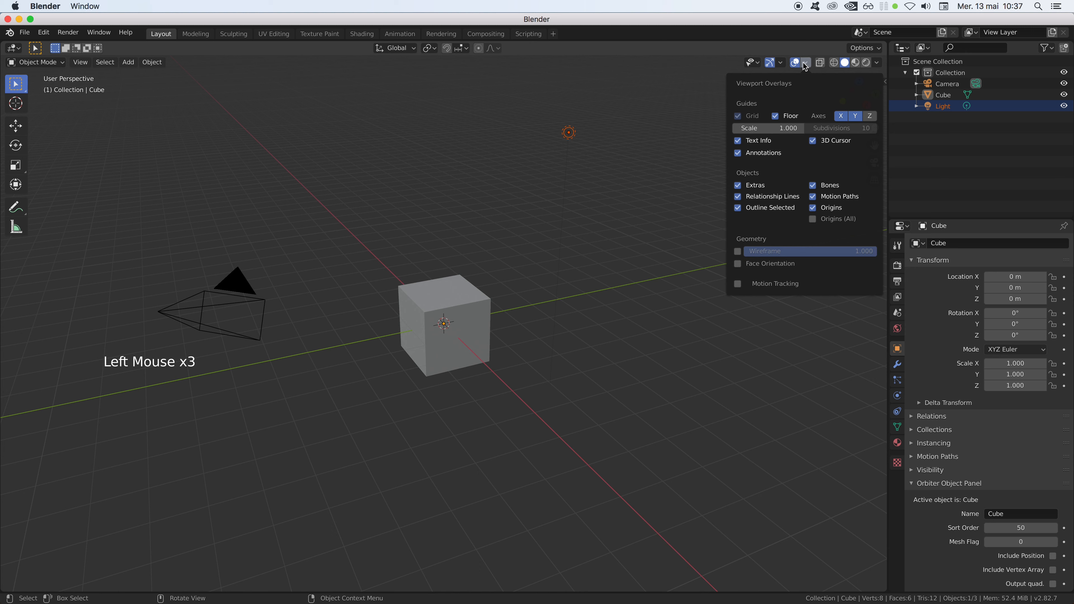
left_click(774, 116)
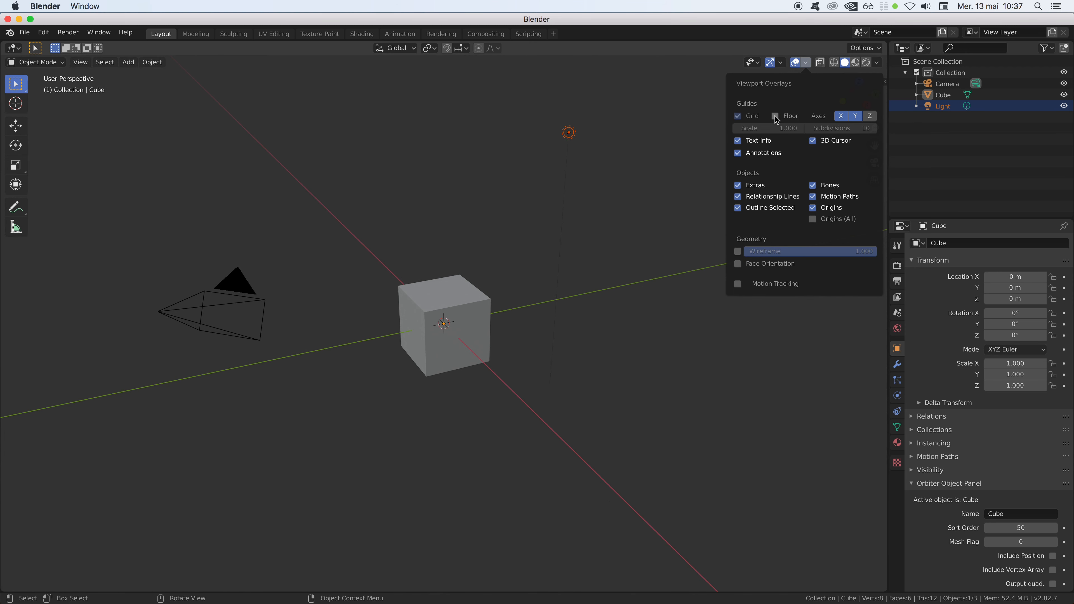
left_click(775, 116)
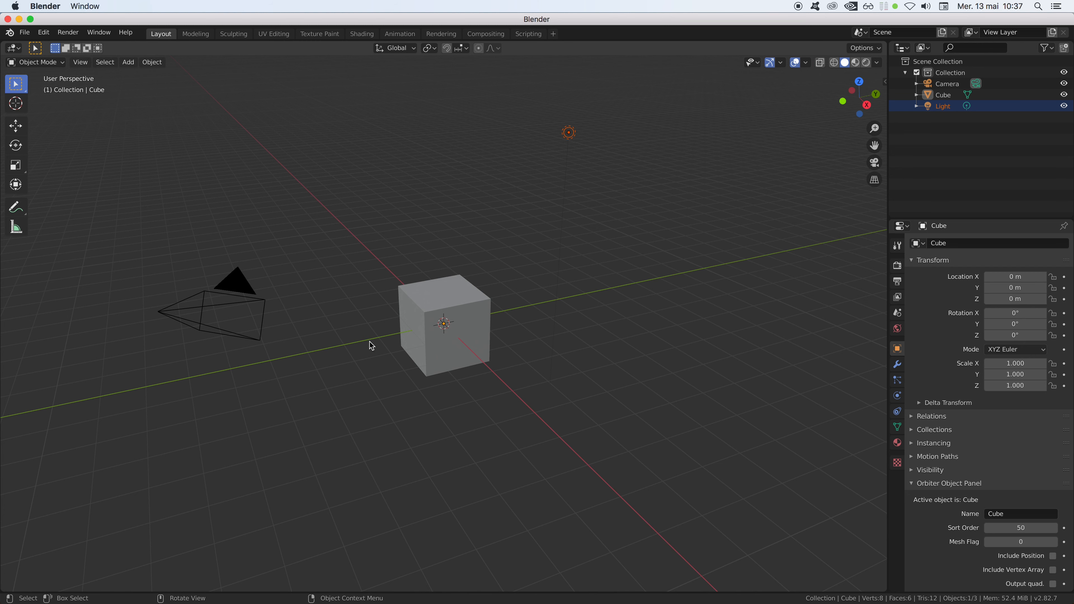
left_click(821, 63)
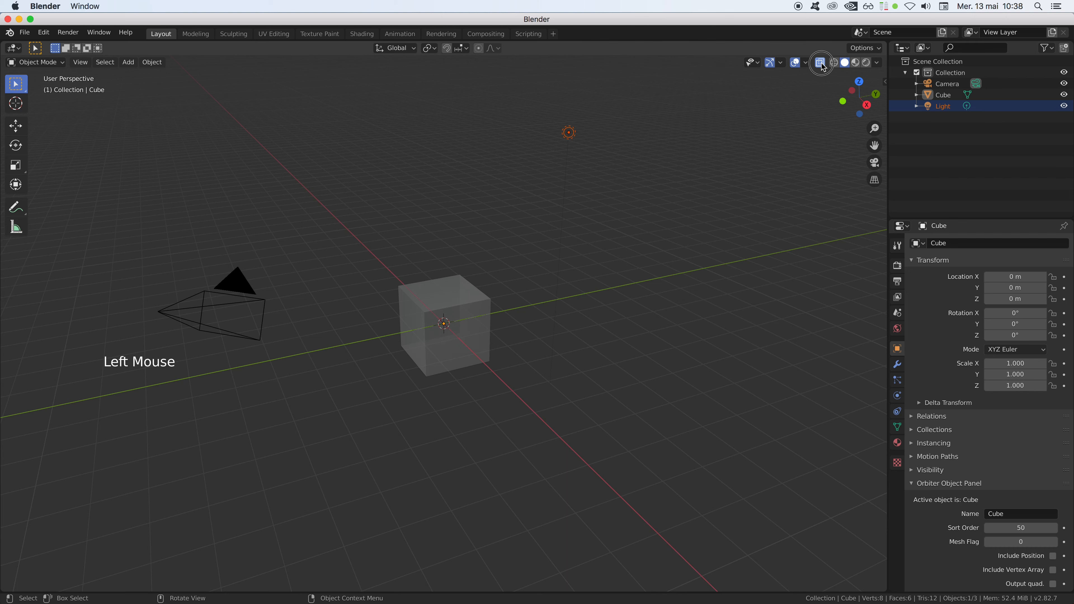
left_click(822, 66)
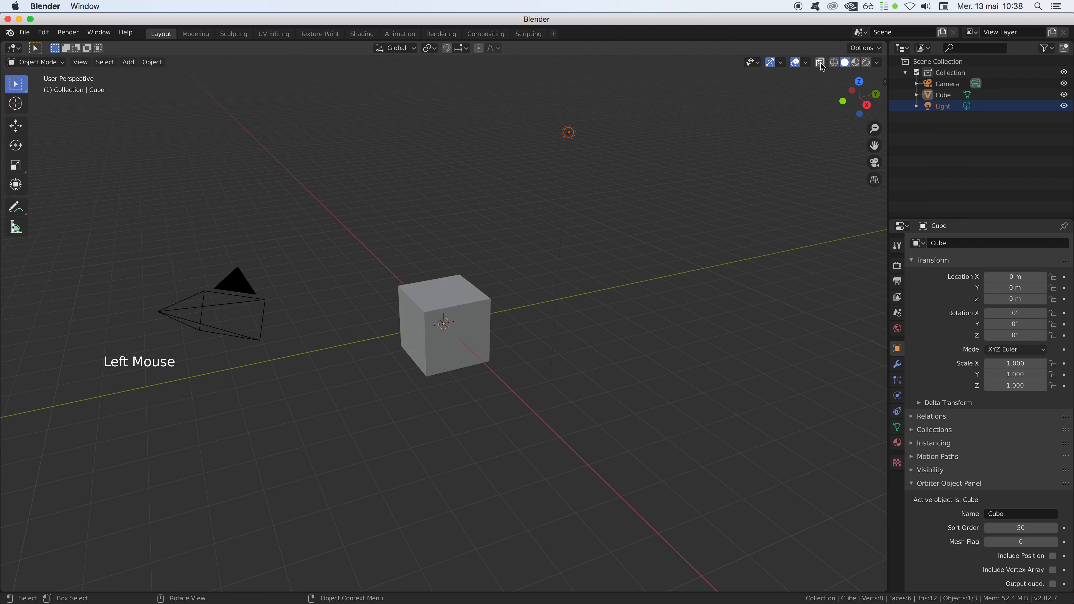
- Try Wireframe, Solid and Material Preview viewport shading, check the Material Preview lighting options, and end in Rendered shading
left_click(835, 62)
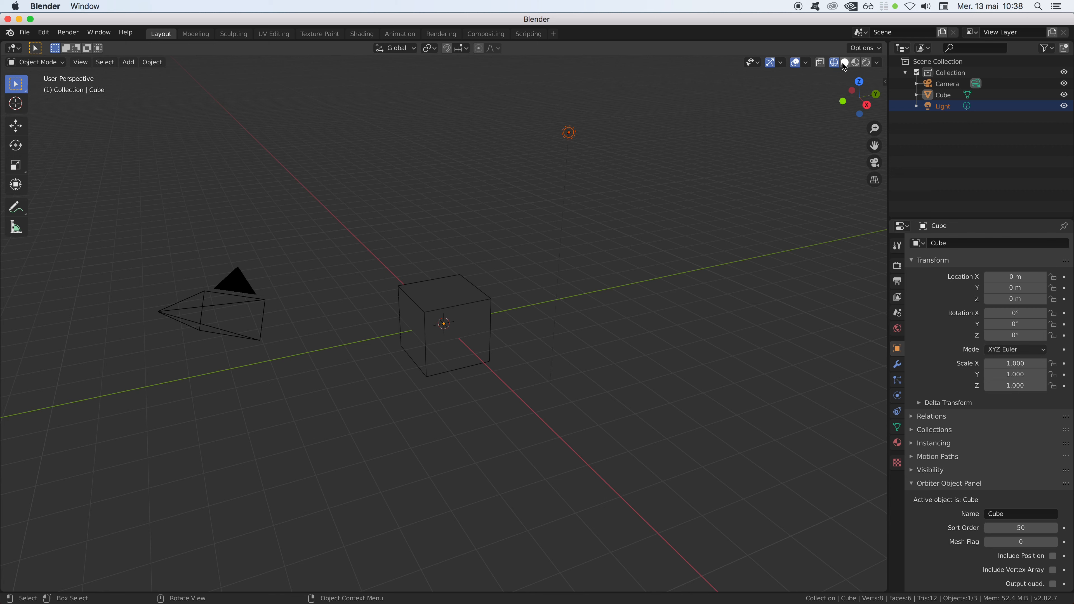
left_click(843, 63)
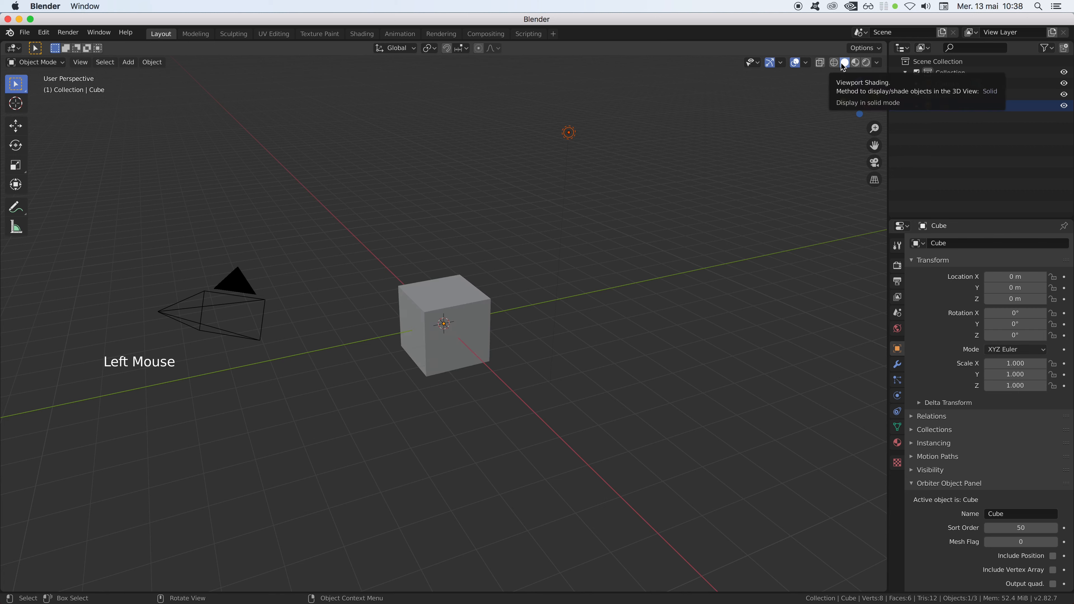
left_click(856, 63)
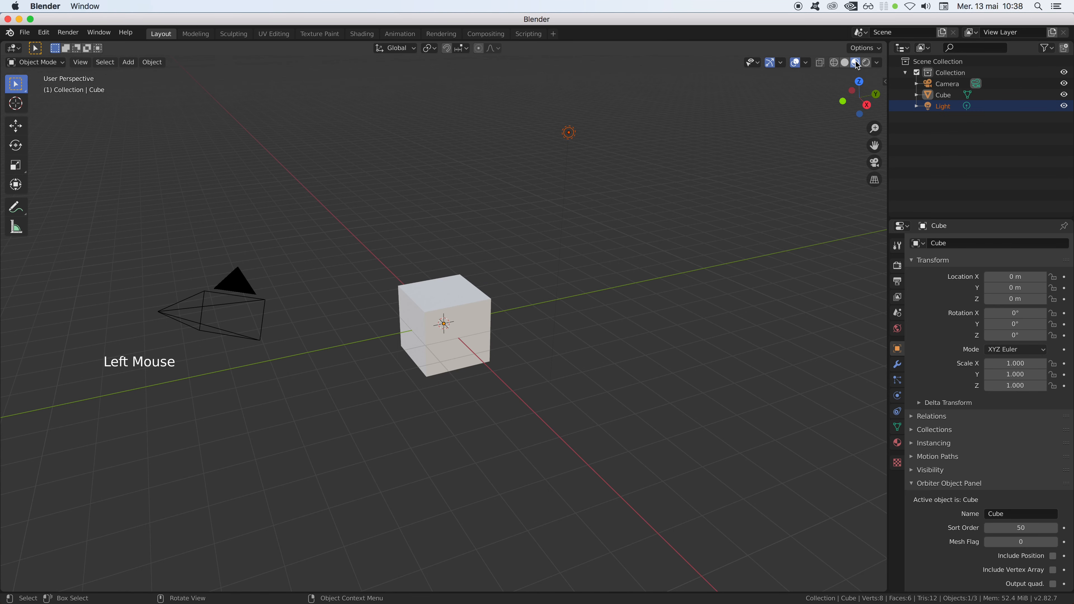
left_click(876, 64)
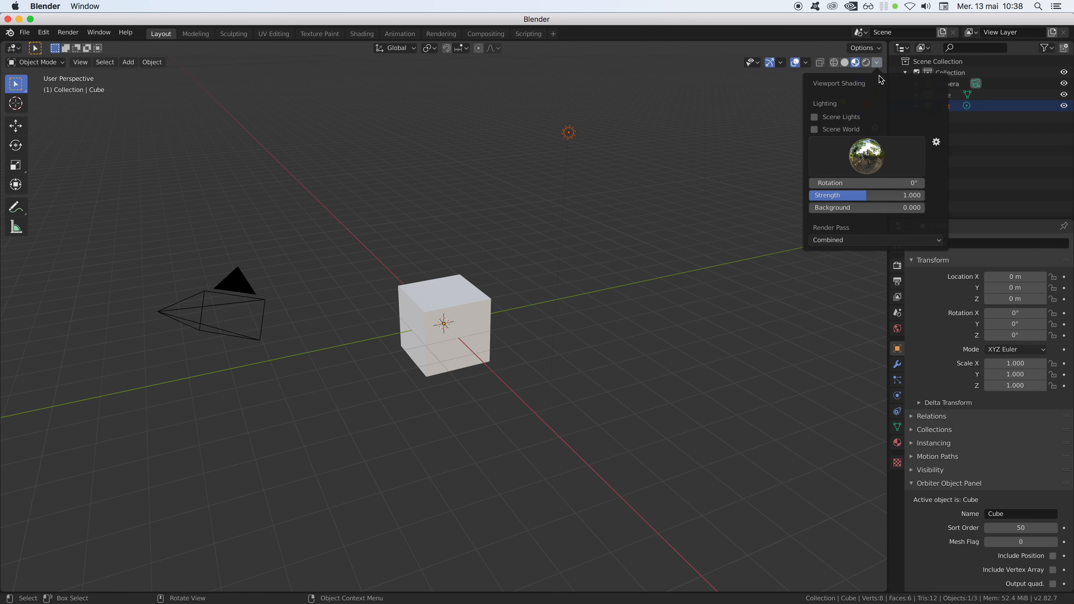
left_click(879, 65)
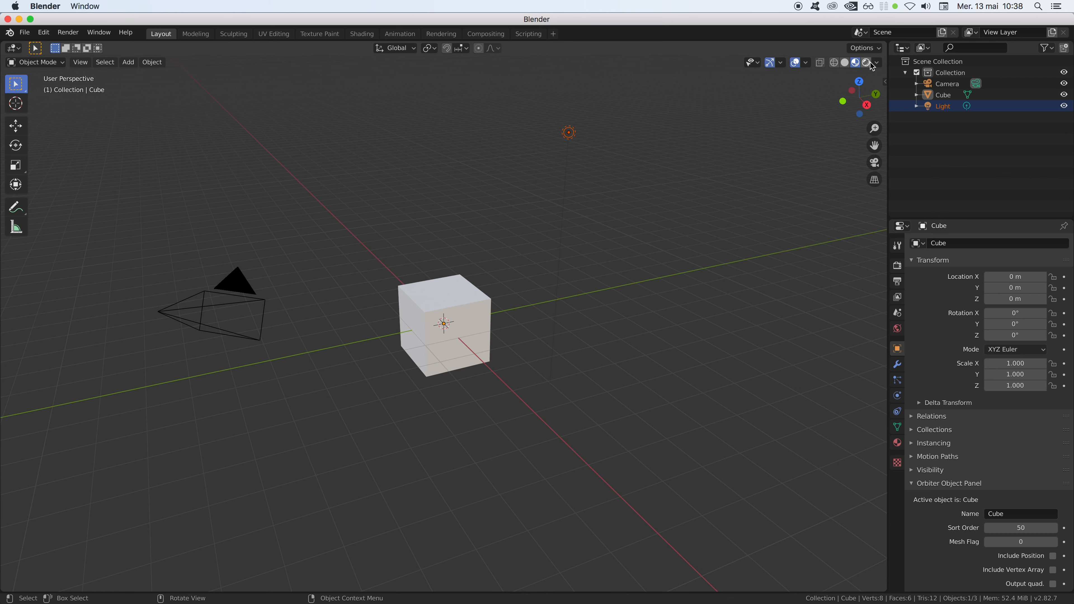
left_click(867, 64)
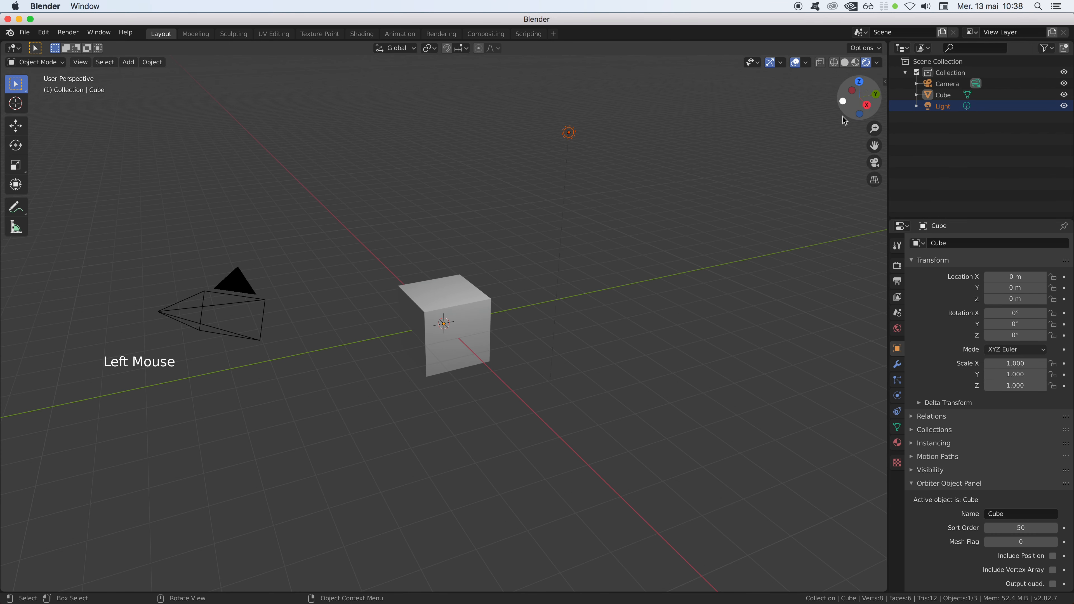
- Set the scene's render engine to Cycles and its device to GPU Compute
left_click(897, 265)
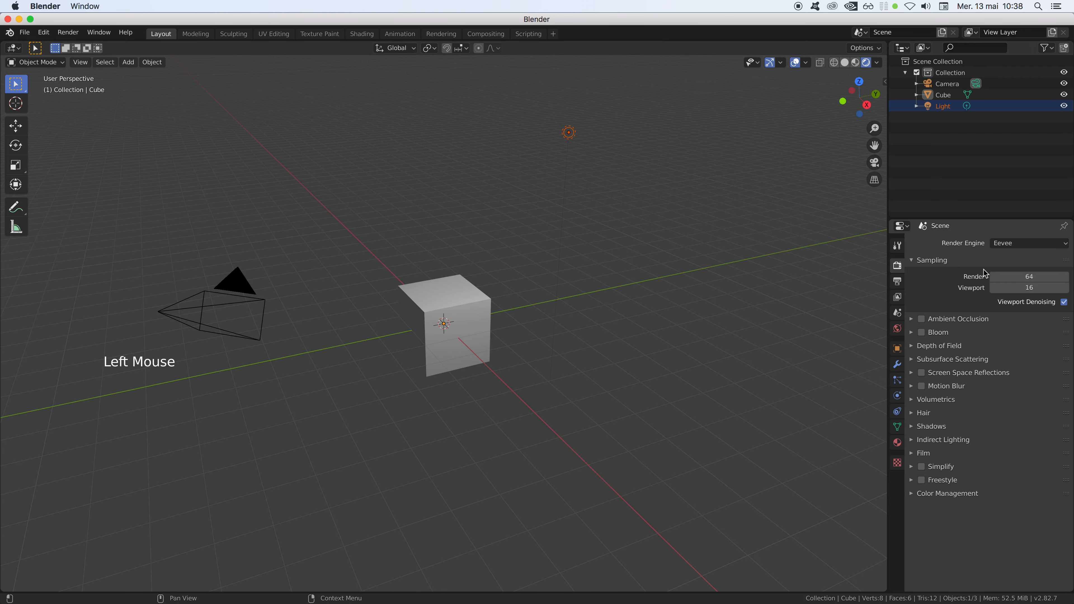
left_click(1014, 243)
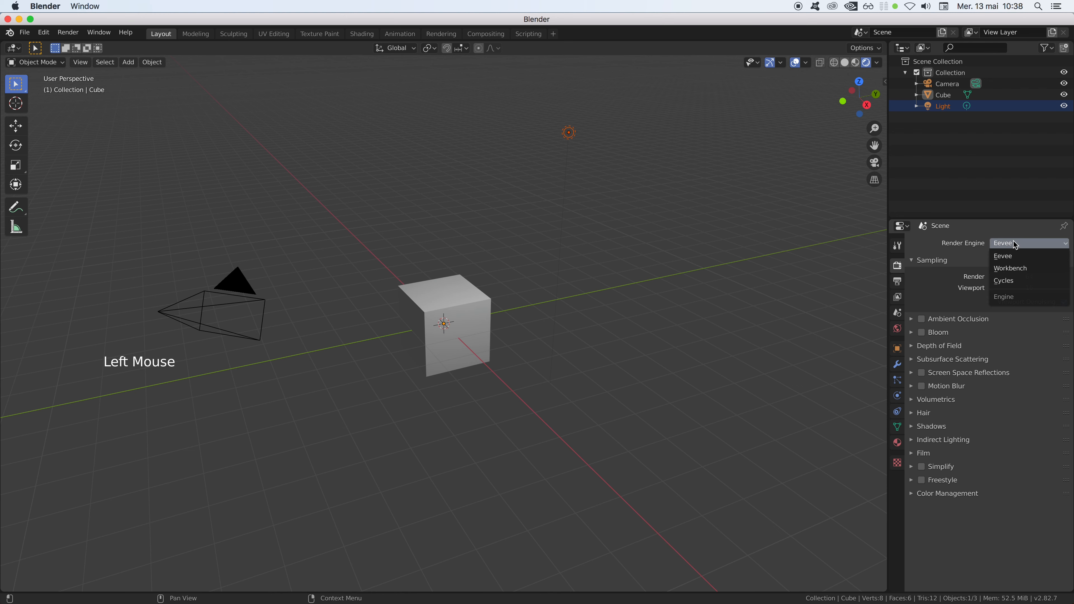
left_click(1012, 280)
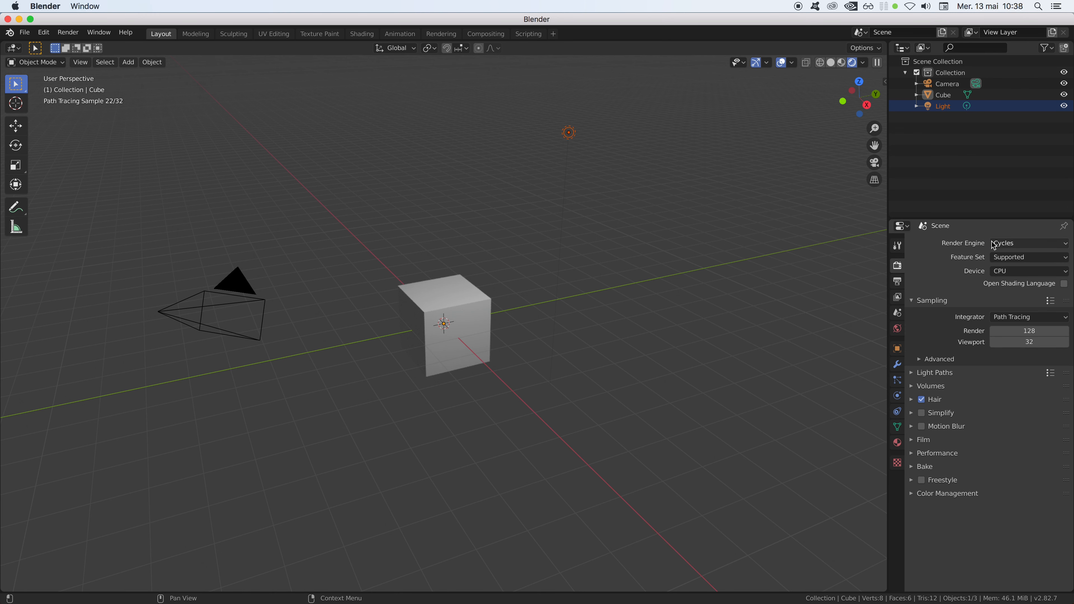
left_click(997, 272)
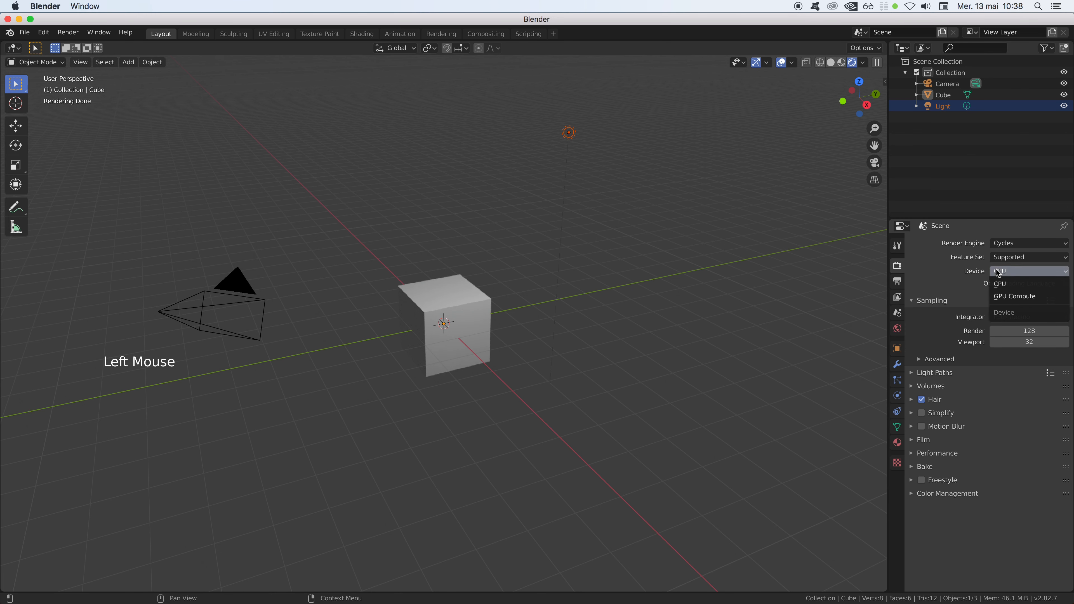
left_click(1000, 297)
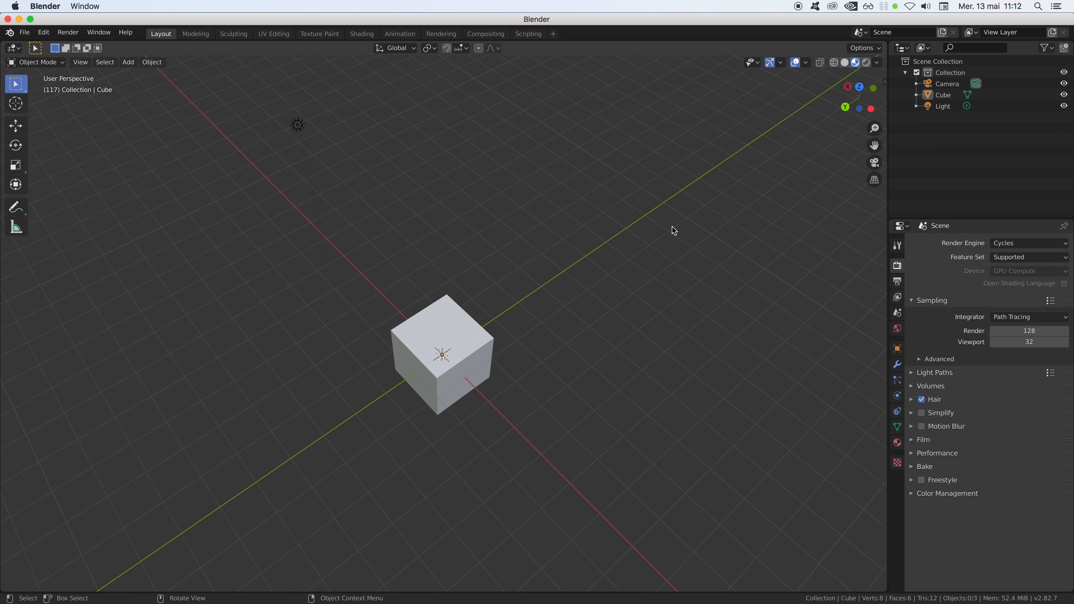
- Choose Material Preview from the Pie Shading choices in the 3D viewport
key("z")
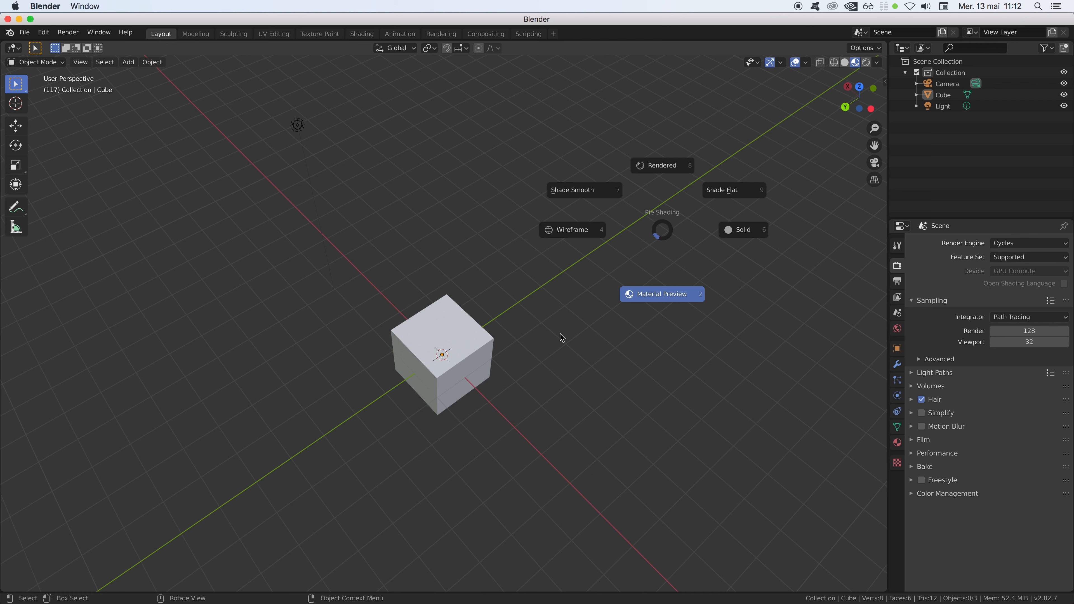
left_click(627, 364)
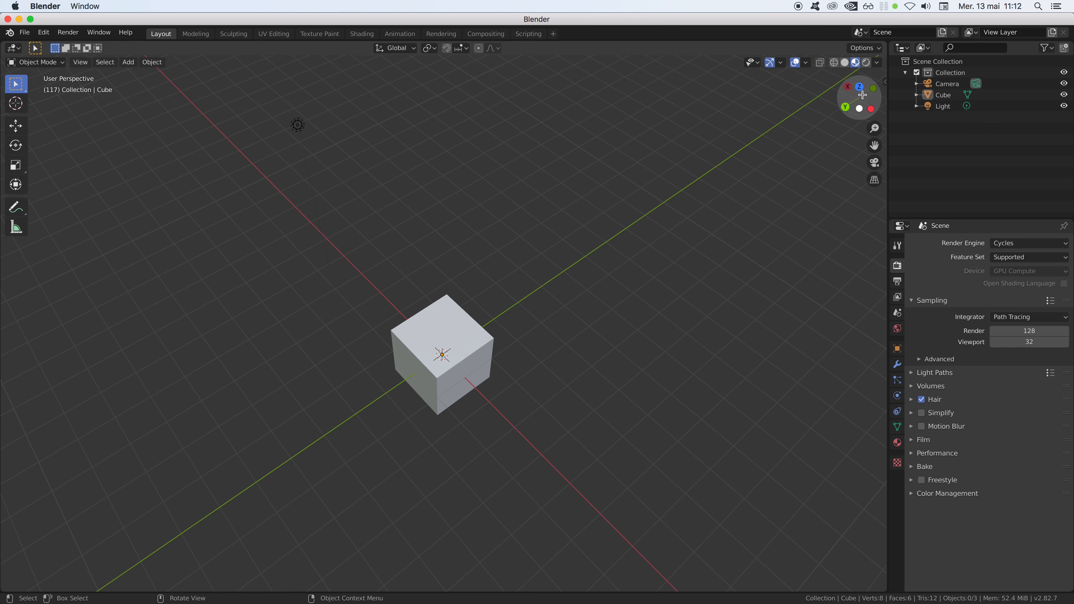
- Orbit the 3D view around the cube and zoom out from it
mouse_move(863, 94)
left_mouse_down()
mouse_move(851, 105)
mouse_move(854, 95)
left_mouse_up()
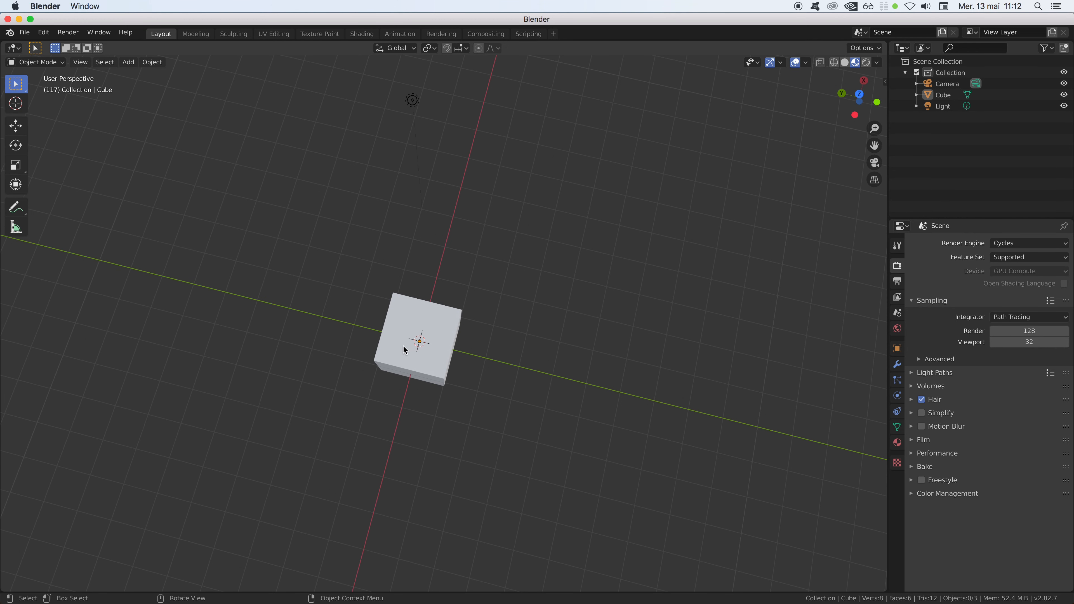
middle_click_drag(403, 349, 454, 306)
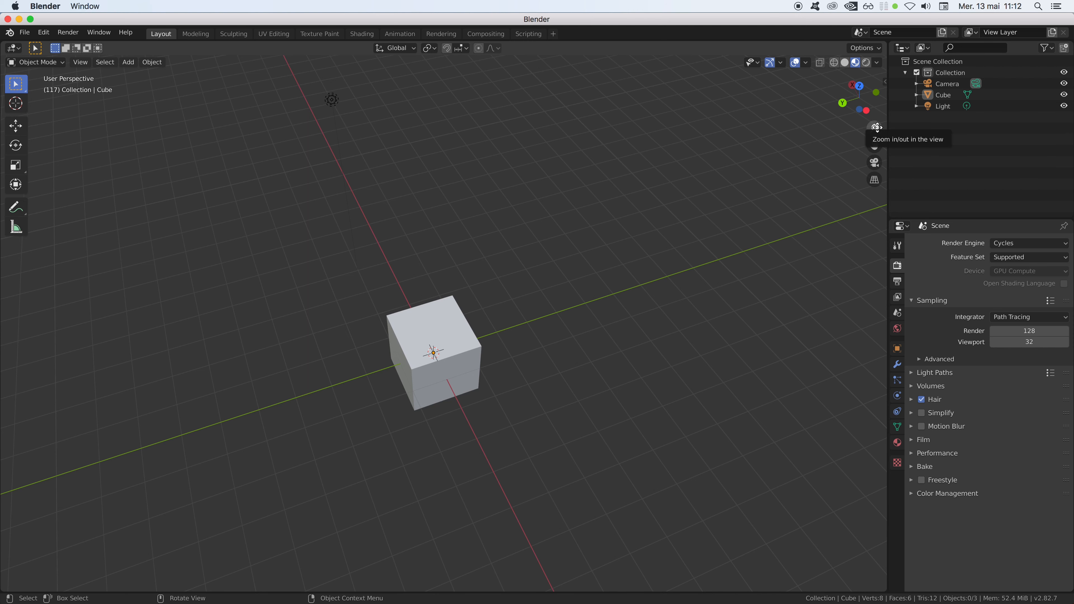
mouse_move(876, 127)
left_mouse_down()
mouse_move(875, 186)
mouse_move(875, 140)
left_mouse_up()
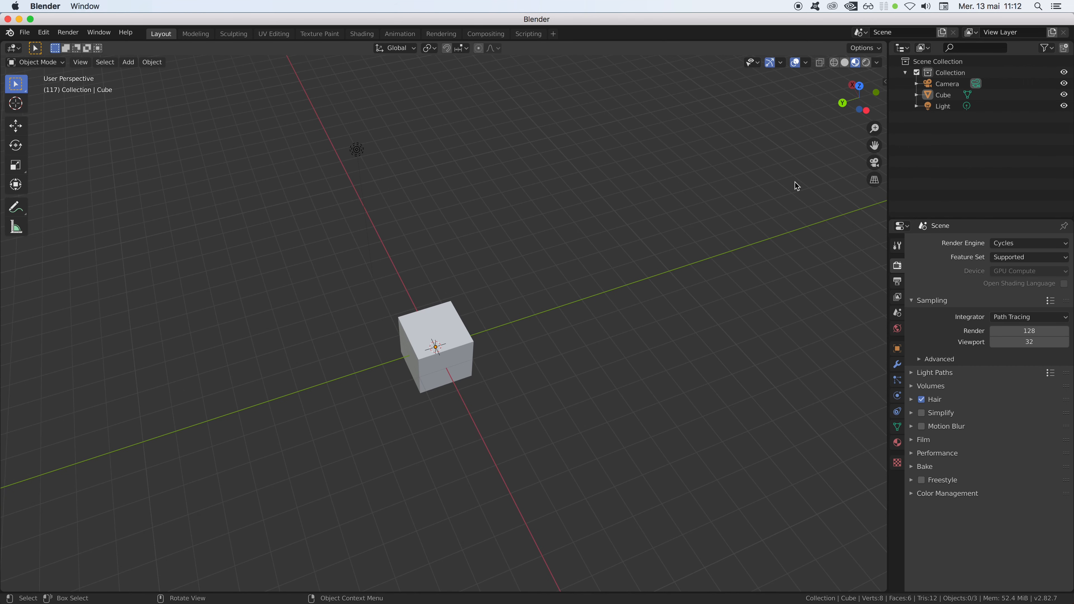
middle_click_drag(739, 205, 683, 230, "ctrl")
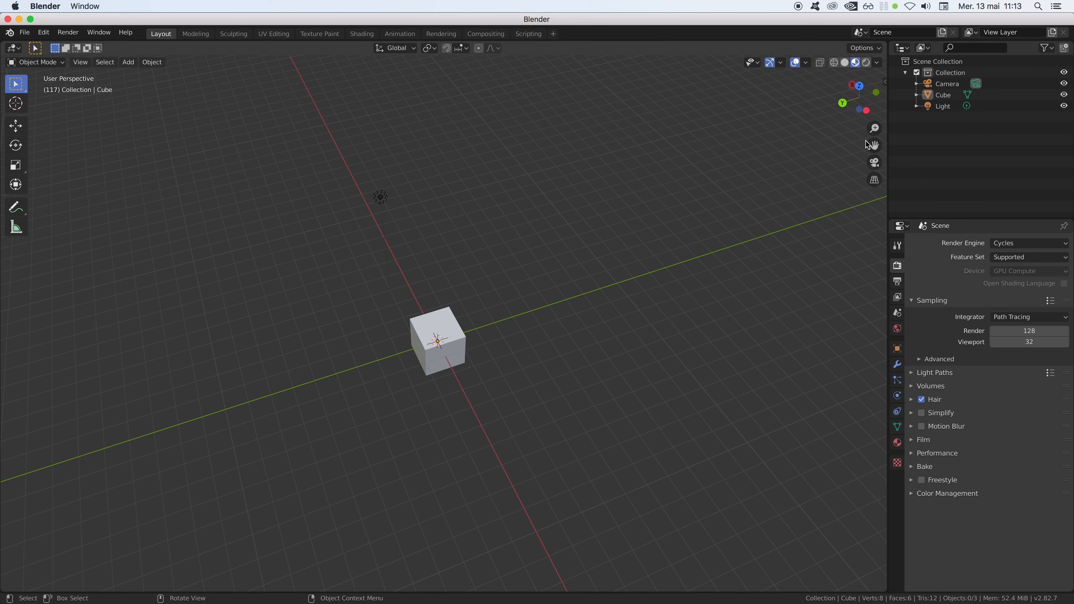
- Pan the 3D view across the scene and switch to the camera's perspective
left_click_drag(871, 144, 639, 184)
left_click_drag(276, 55, 327, 223)
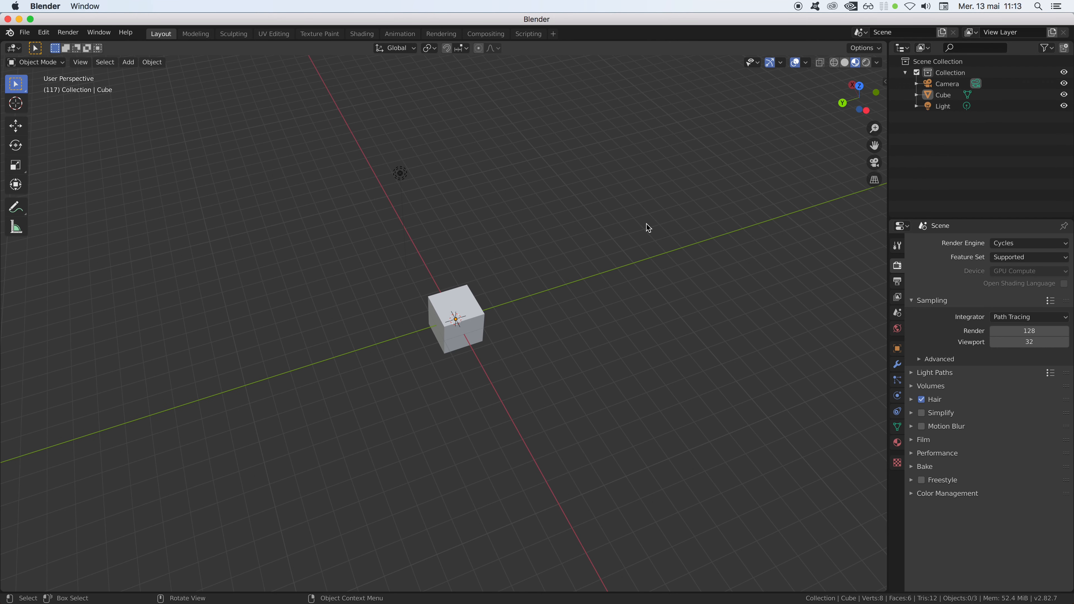
middle_click_drag(590, 240, 582, 304, "shift")
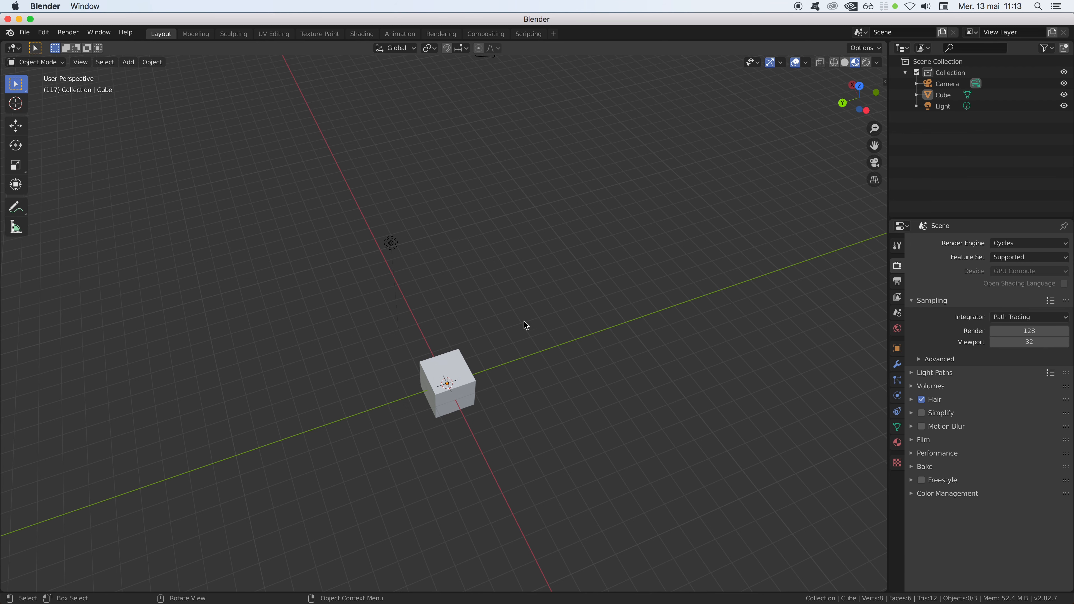
left_click(874, 163)
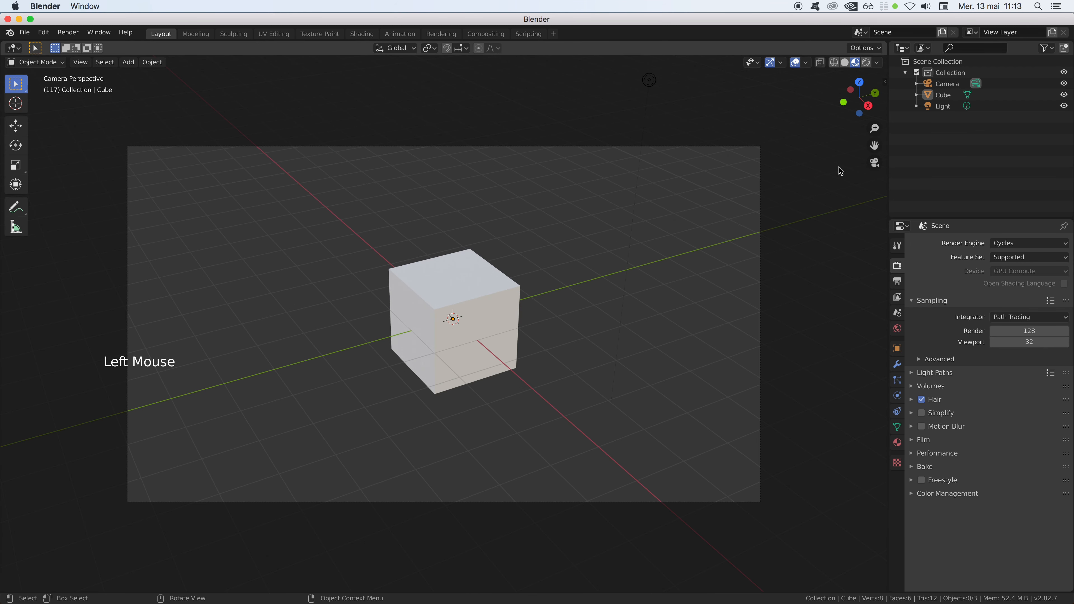
- Zoom the camera perspective in and out, then orbit away from it into a user perspective around the cube
scroll(373, 343, "down", 1)
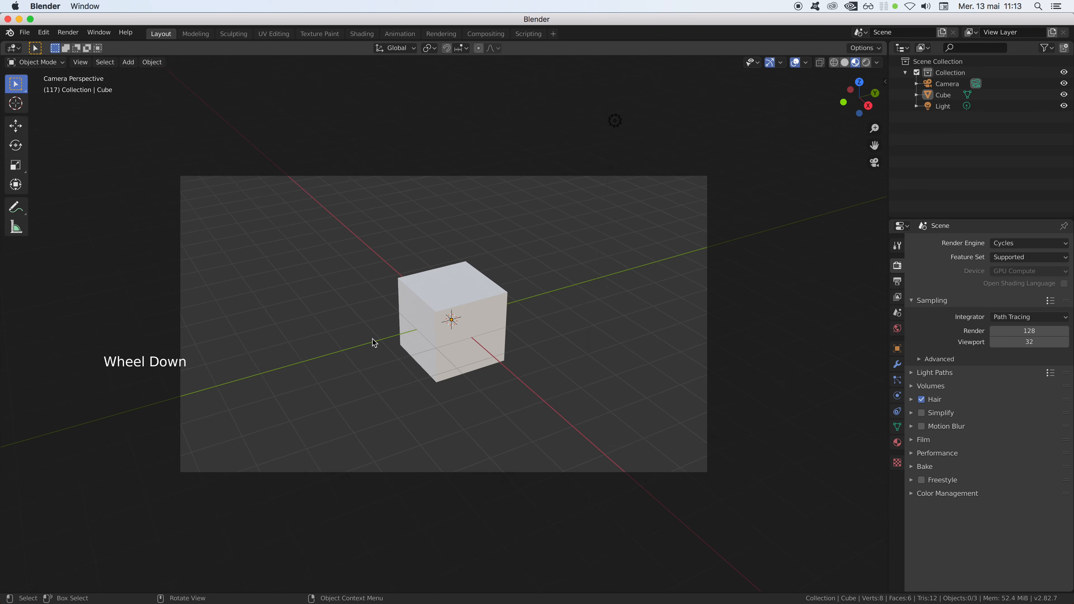
scroll(372, 339, "down", 4)
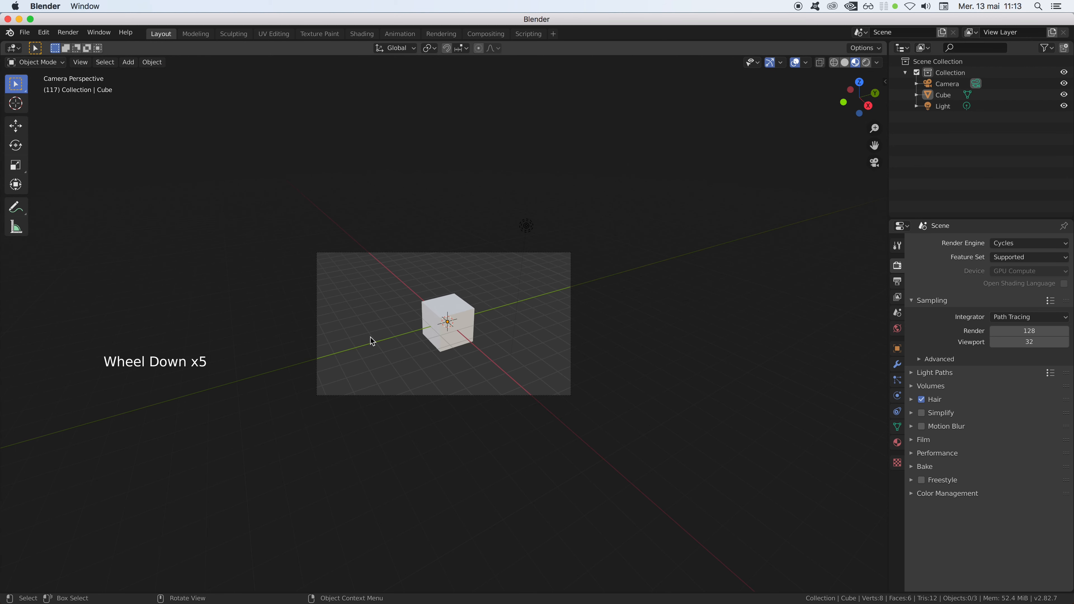
scroll(370, 338, "up", 6)
scroll(370, 338, "down", 2)
scroll(370, 338, "down", 4)
scroll(371, 336, "up", 5)
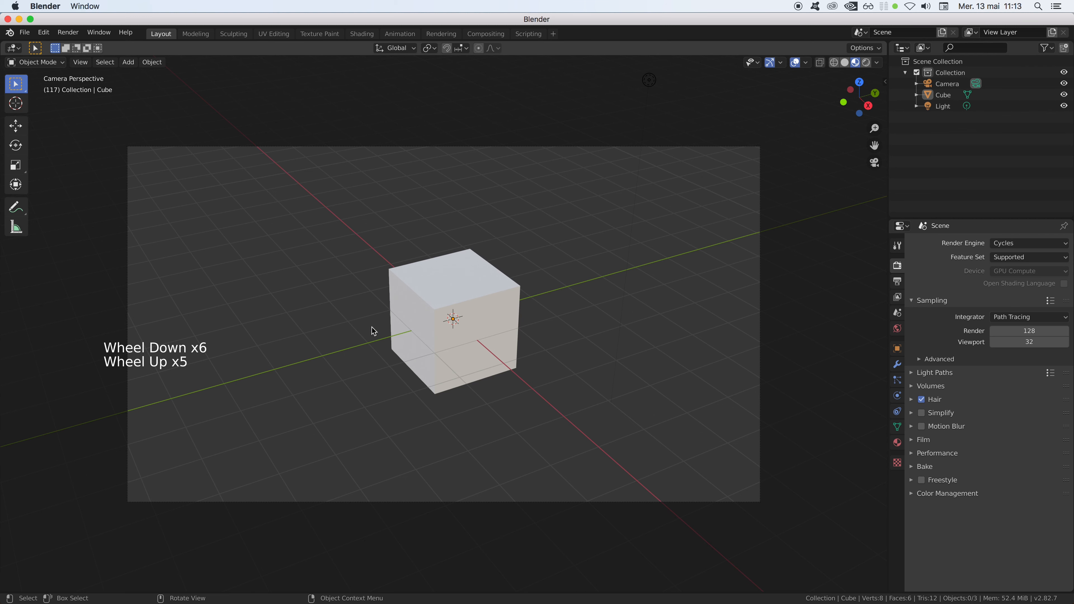
middle_click_drag(370, 329, 338, 333)
middle_click(340, 334)
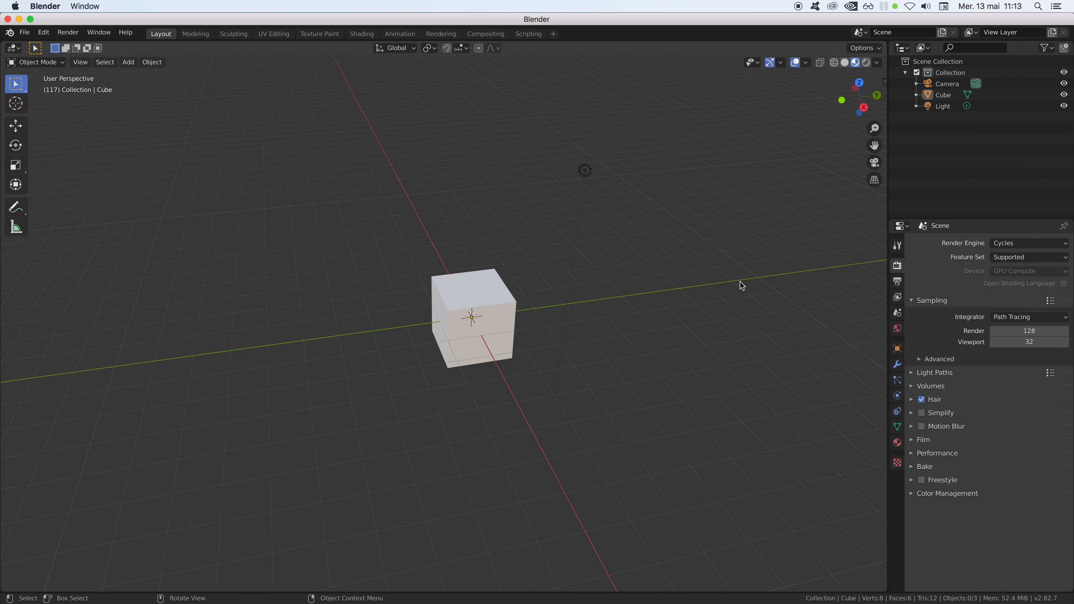
- Enable Lock Camera to View in the 3D view's View Lock settings and hide the sidebar
key("n")
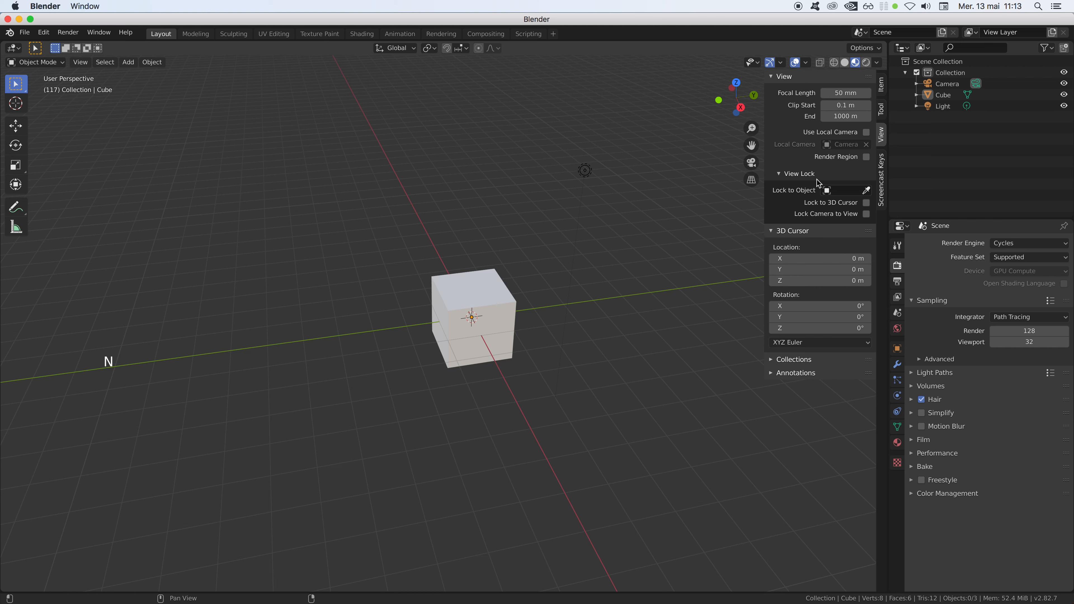
left_click(881, 136)
left_click(867, 214)
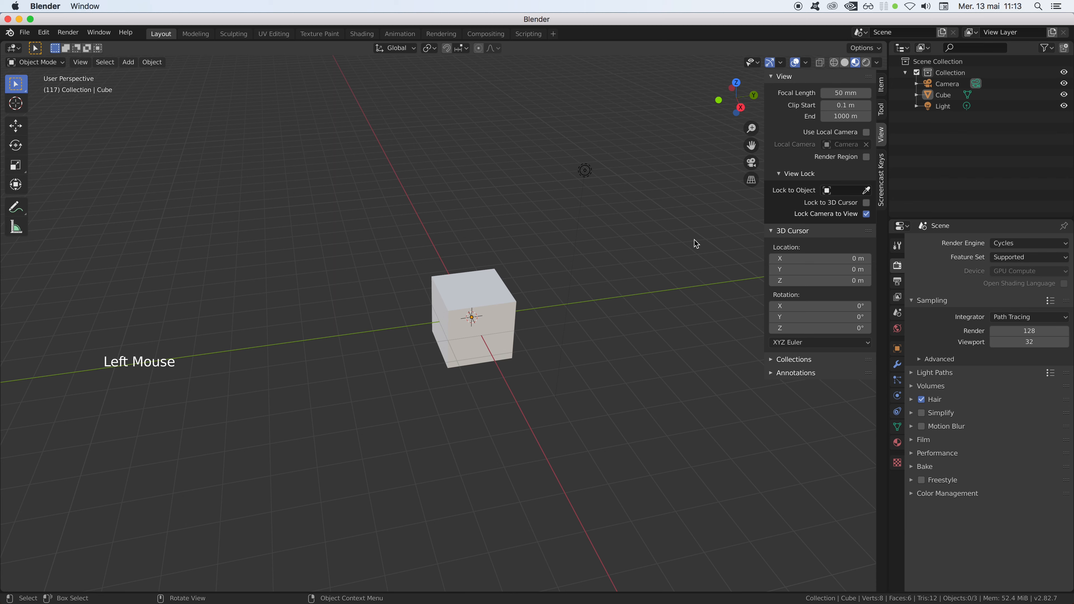
key("n")
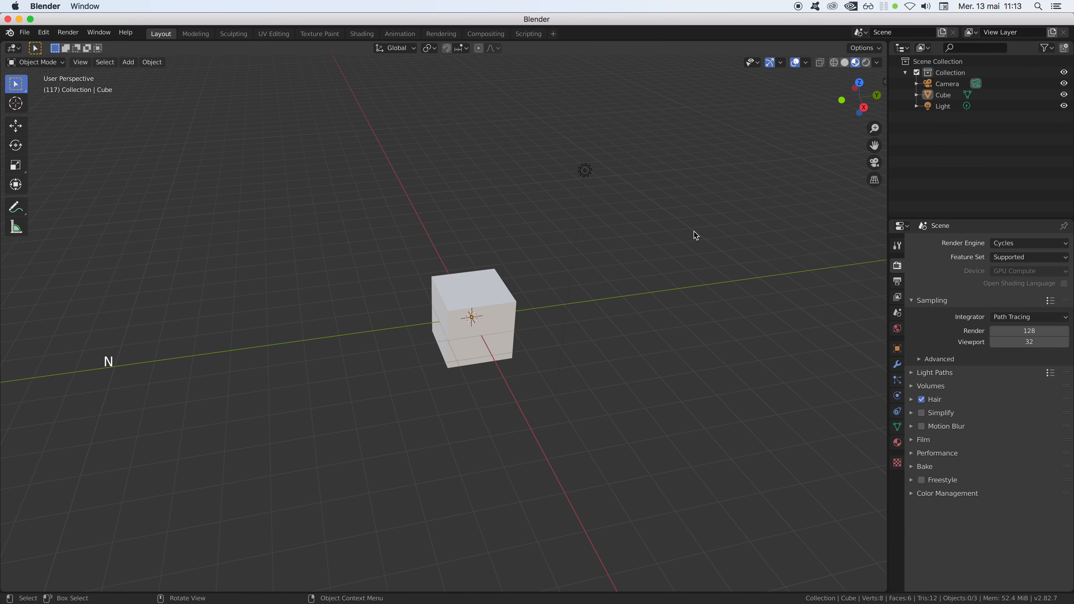
- Reframe the cube from the camera's perspective by orbiting the locked camera slightly and moving it farther back
left_click(874, 162)
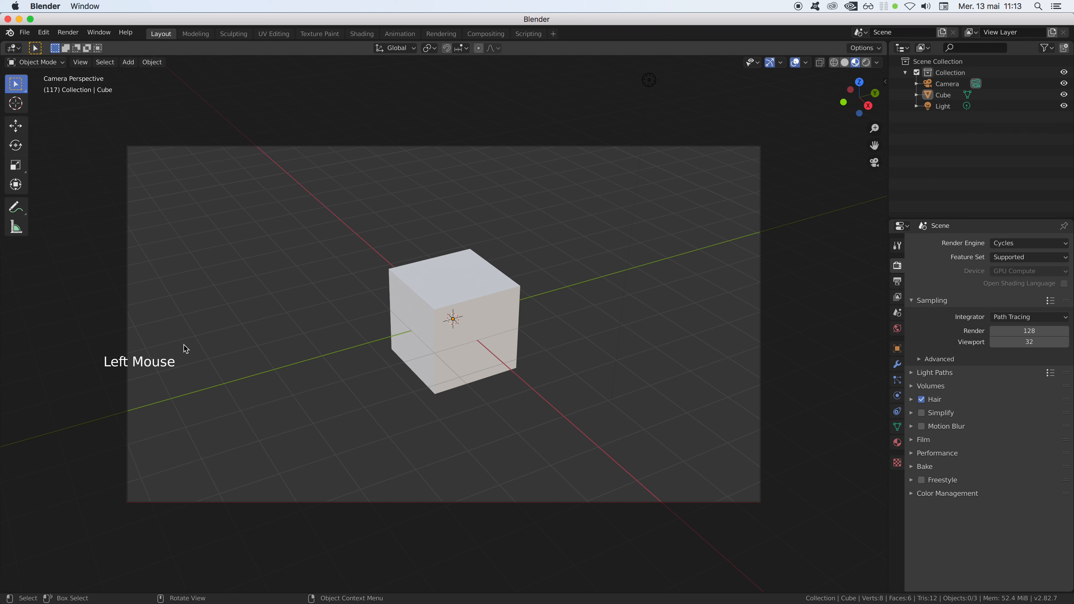
mouse_move(252, 376)
middle_mouse_down()
mouse_move(370, 356)
mouse_move(280, 311)
mouse_move(260, 386)
mouse_move(269, 380)
middle_mouse_up()
scroll(277, 370, "down", 3)
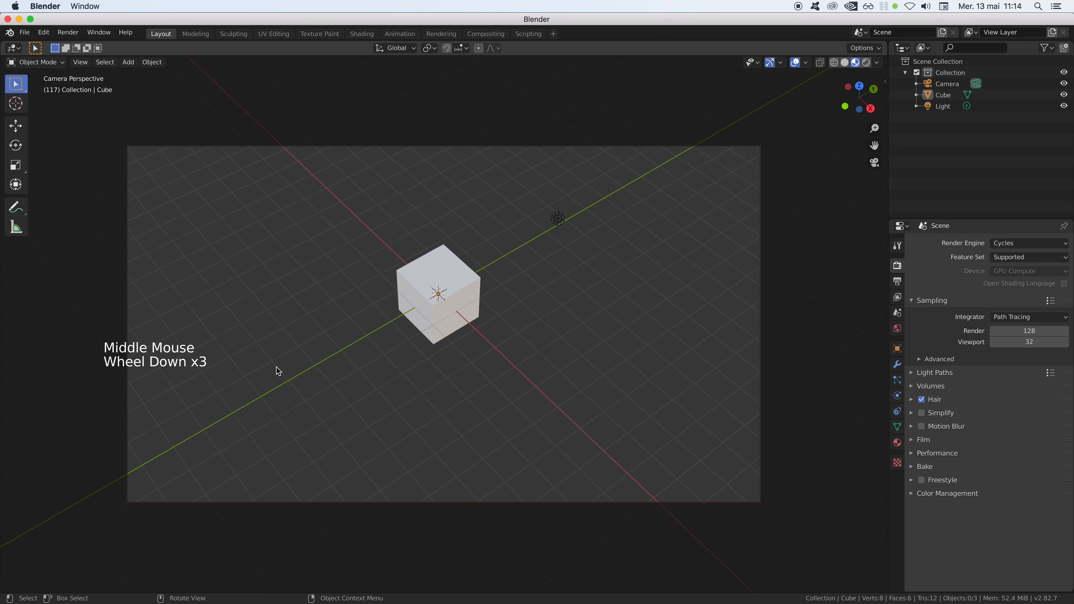
scroll(277, 369, "up", 3)
scroll(275, 370, "down", 2)
scroll(272, 367, "down", 3)
scroll(270, 368, "up", 5)
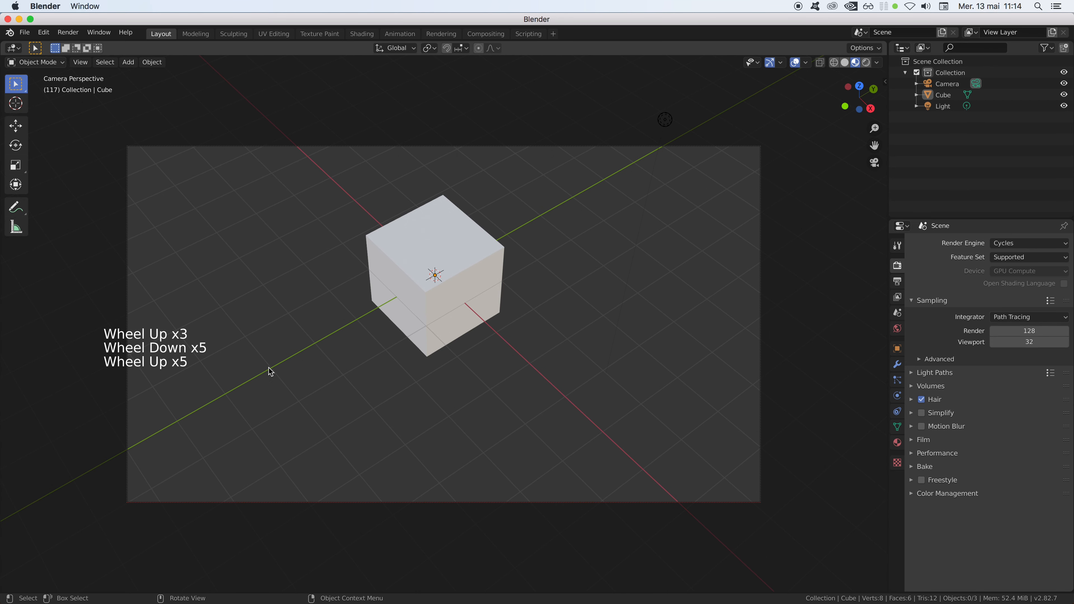
scroll(269, 369, "down", 3)
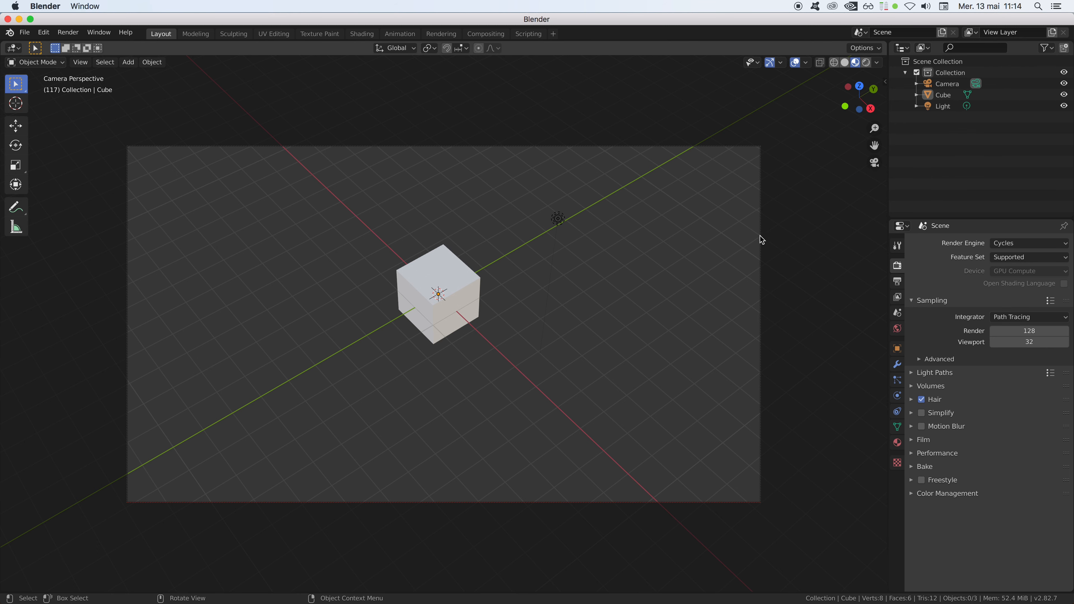
- Align the scene camera to the current user perspective, then leave the camera's perspective
key("KP_0")
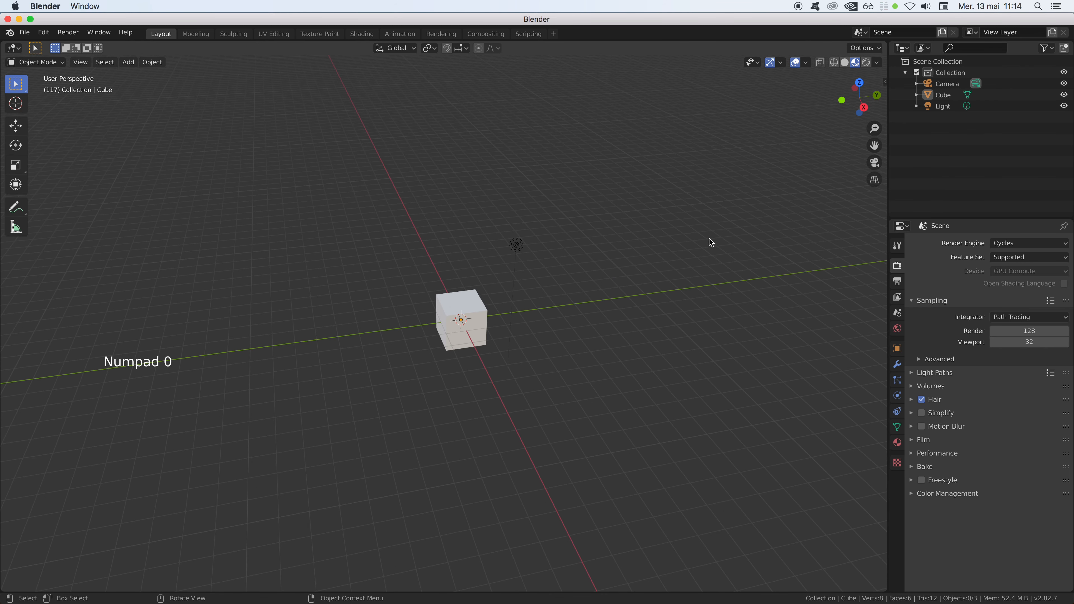
key("KP_0")
key("KP_0")
key("ctrl+alt+KP_0")
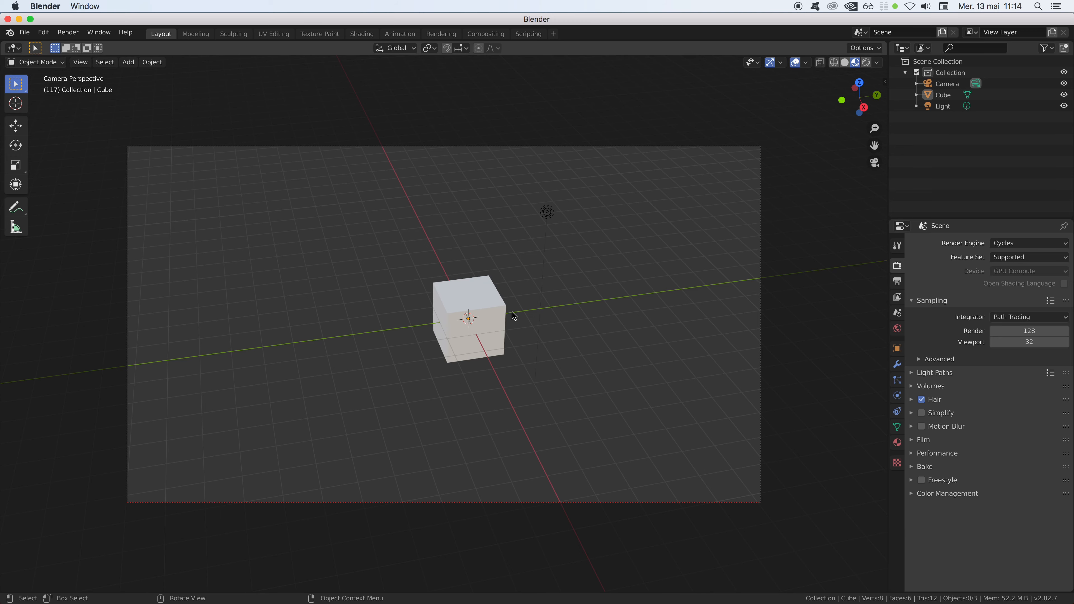
key("KP_0")
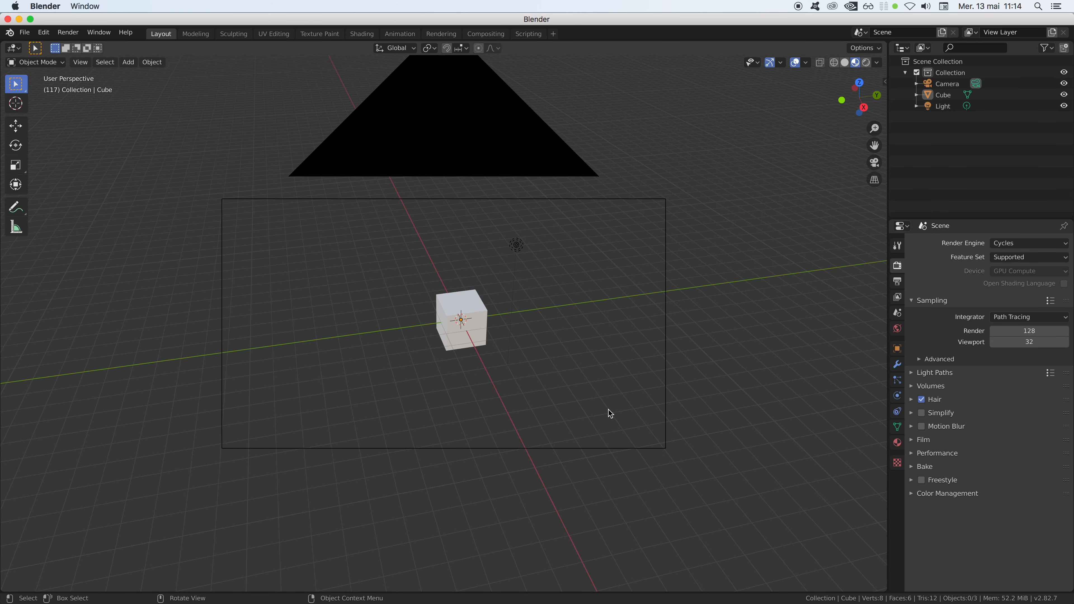
- Orbit to another side of the cube and toggle the 3D view between orthographic and perspective projection
middle_click_drag(723, 314, 626, 360)
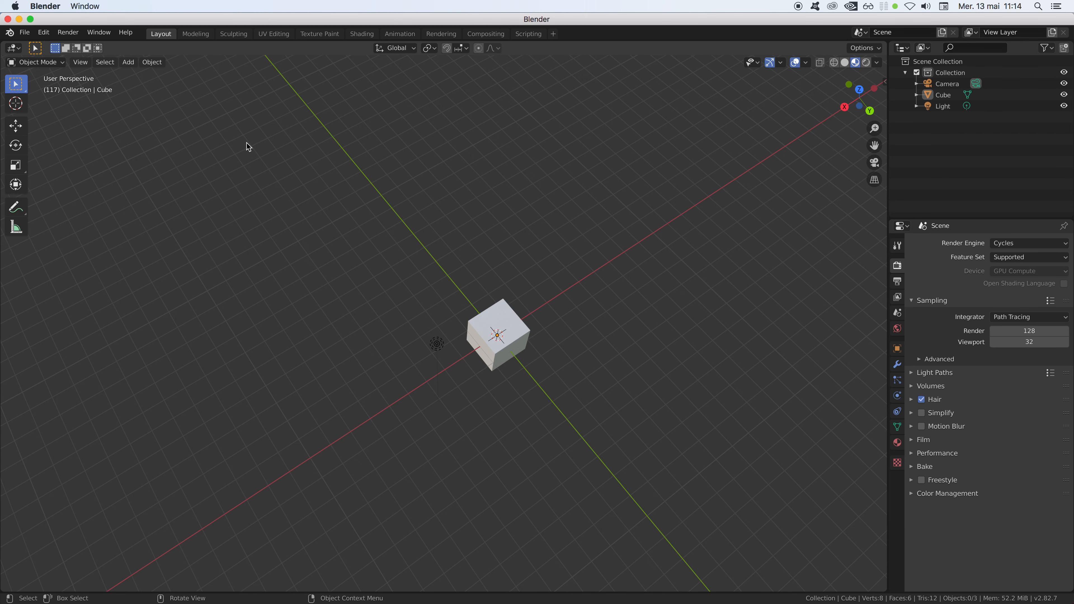
left_click(875, 179)
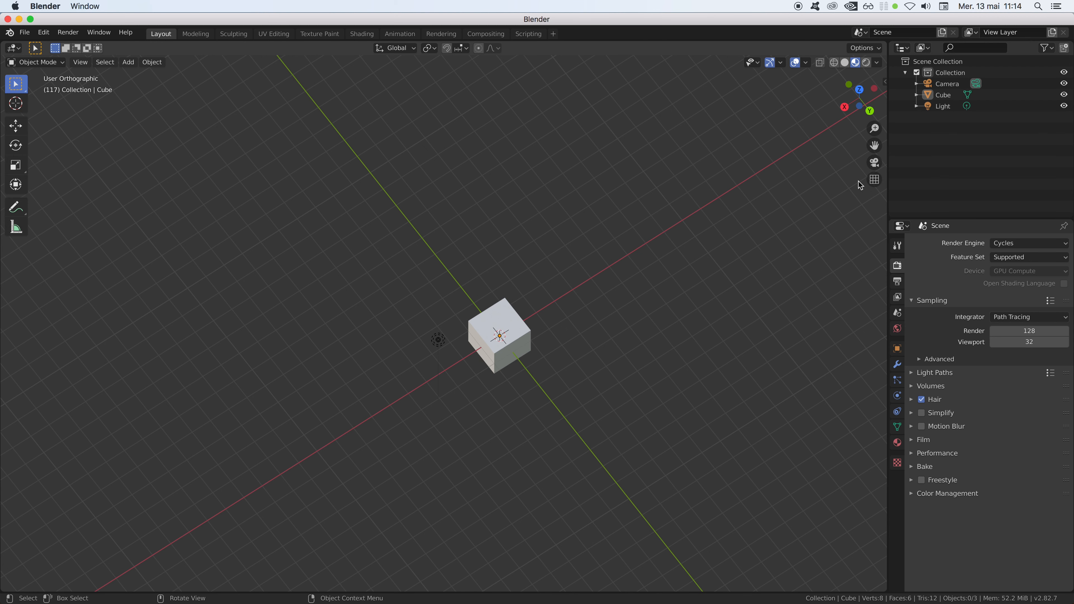
left_click(873, 182)
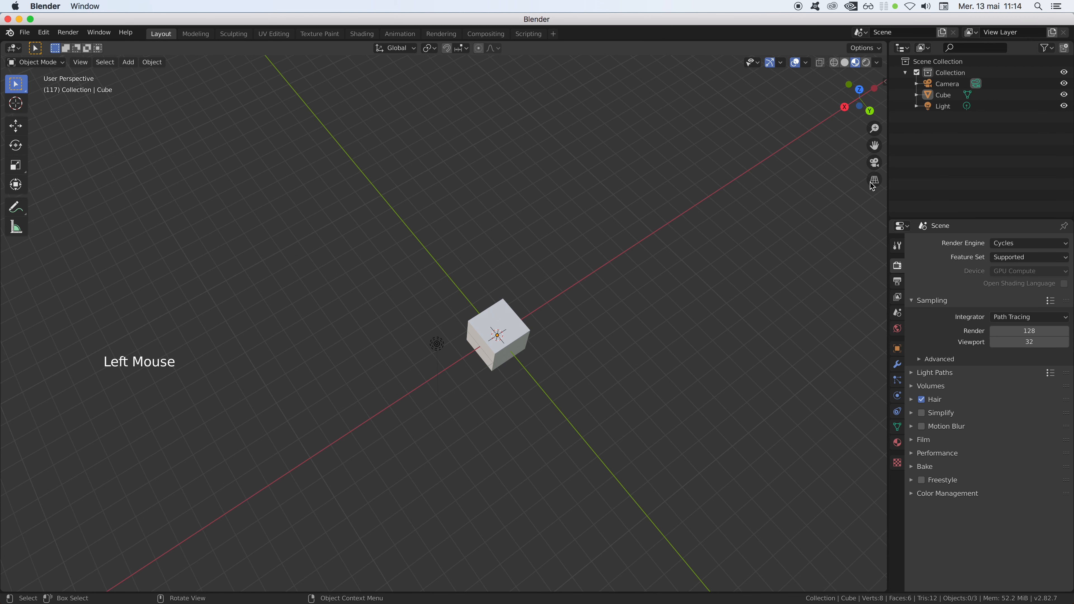
key("KP_5")
key("KP_5")
- View the cube in turn from the front, back, right, left, top and bottom orthographic viewpoints
key("KP_1")
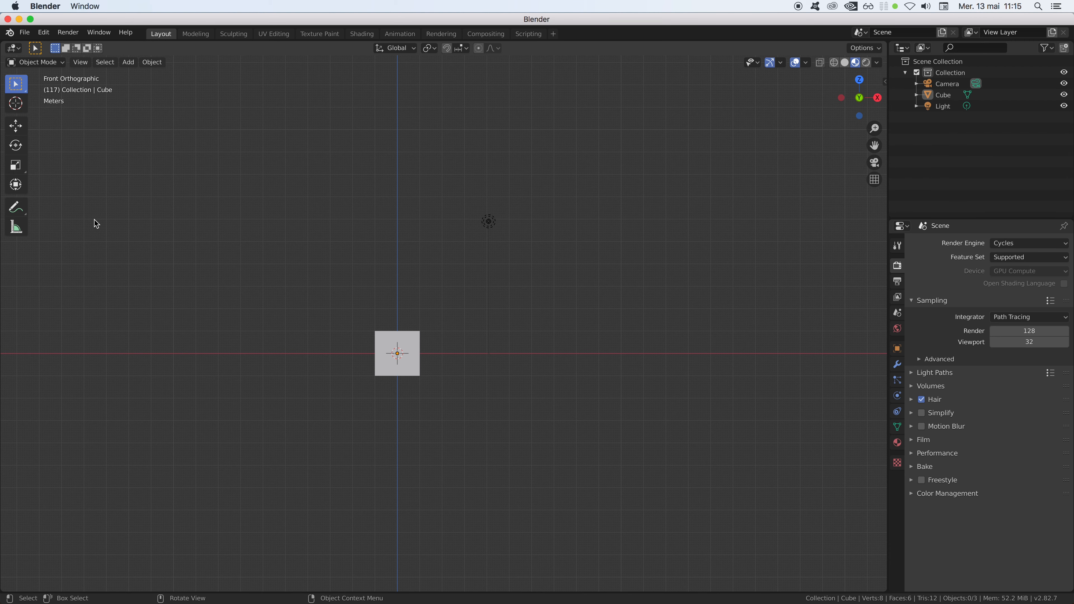
key("ctrl+KP_1")
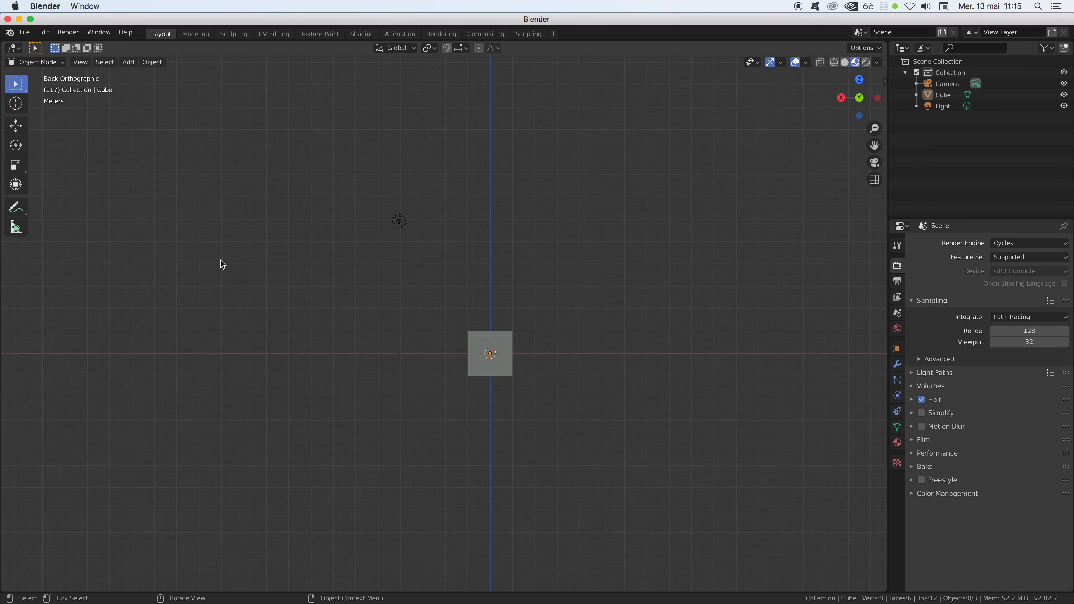
key("KP_3")
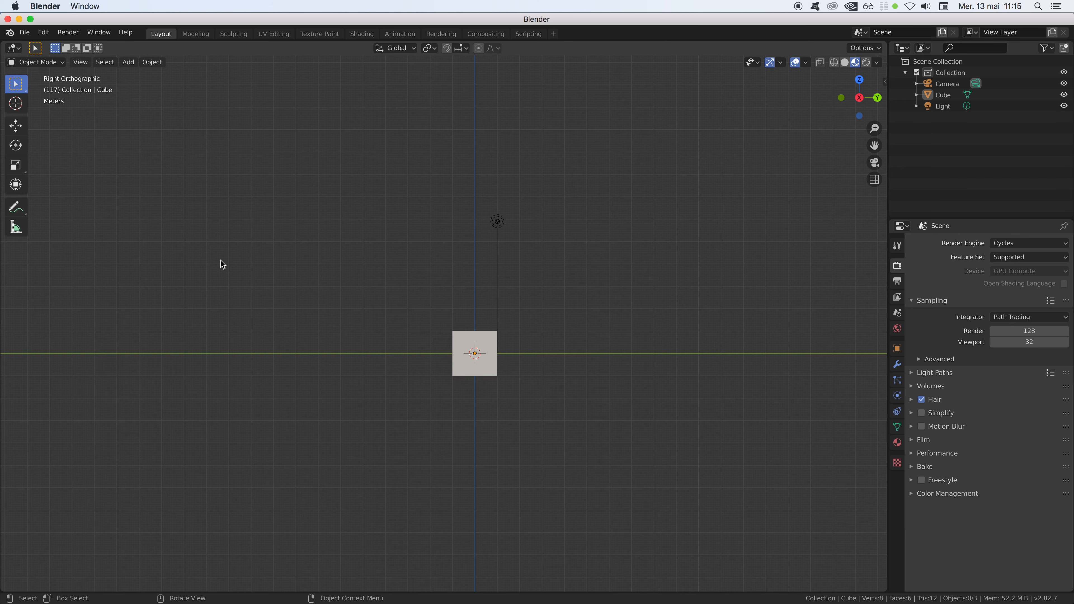
key("ctrl")
key("ctrl+KP_3")
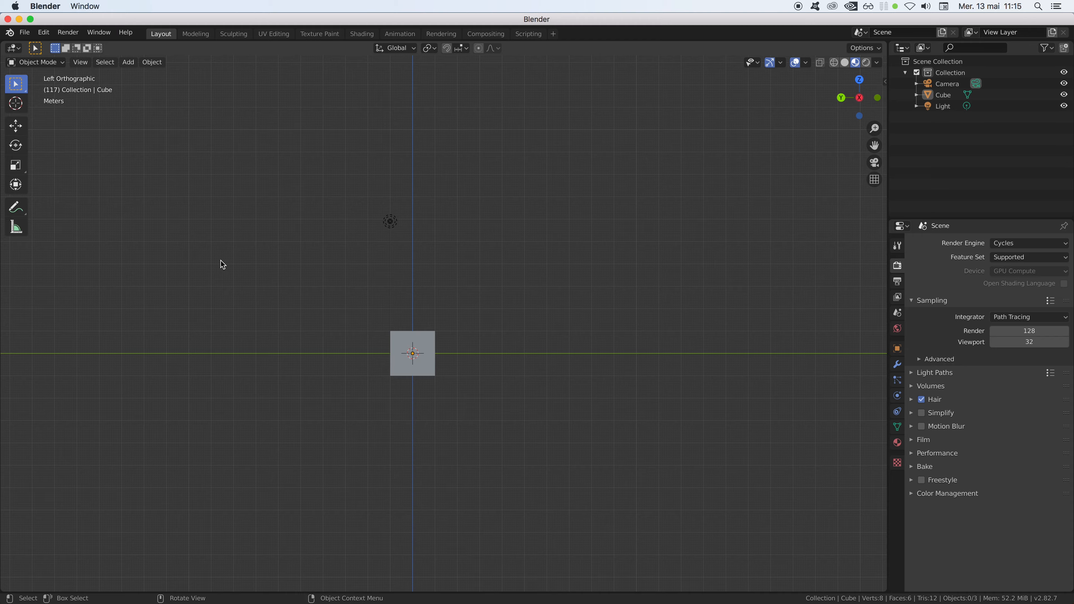
key("KP_7")
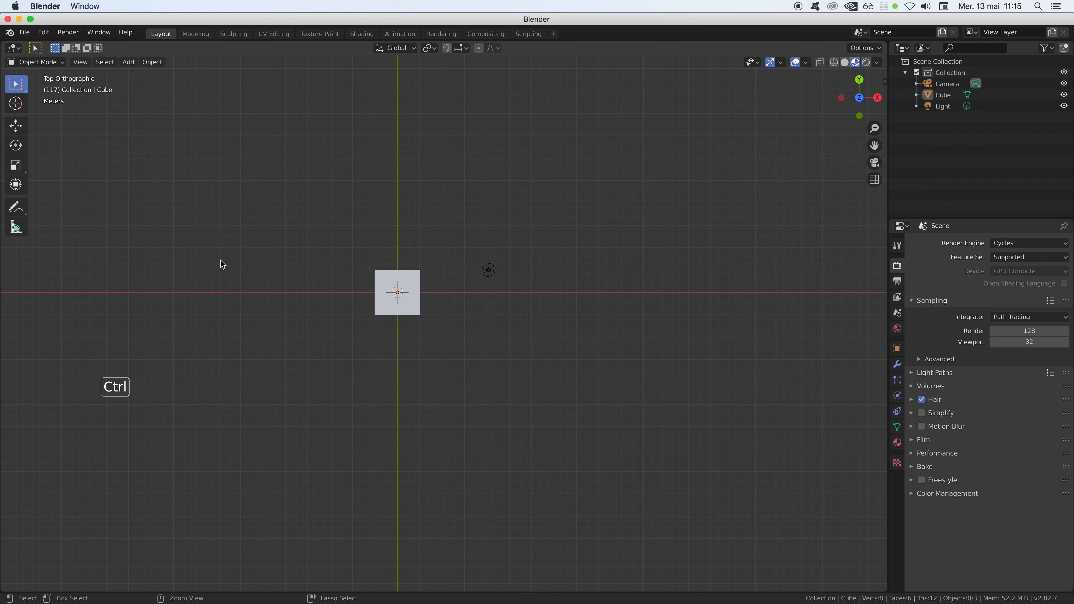
key("ctrl+KP_7")
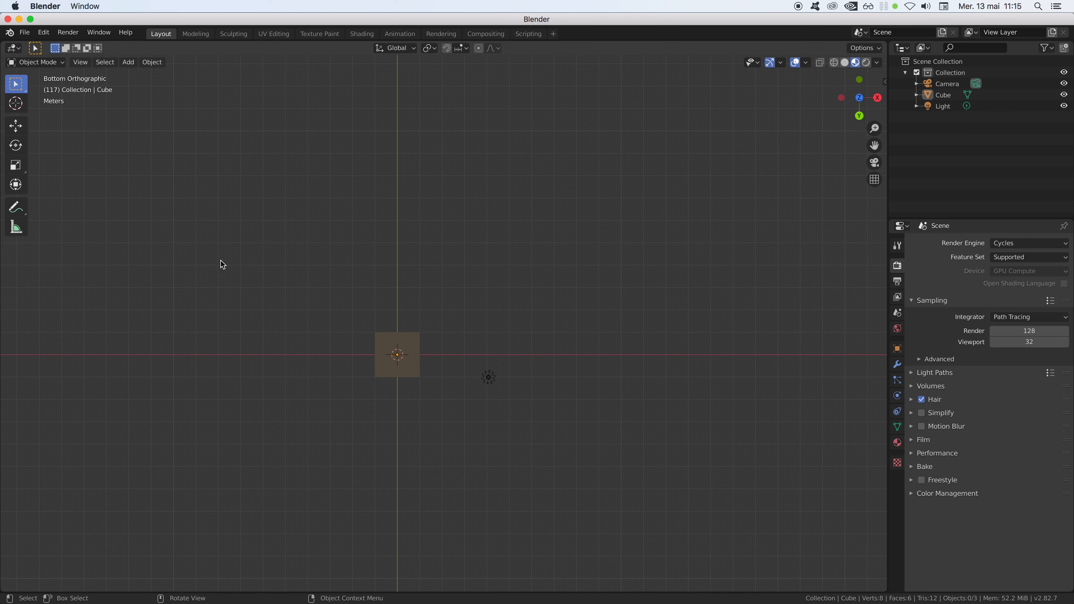
- Rotate the 3D view sideways around the cube by five fixed increments and back by five
key("KP_4")
key("KP_4")
key("KP_4")
key("KP_4")
key("KP_4")
key("KP_6")
key("KP_6")
key("KP_6")
key("KP_6")
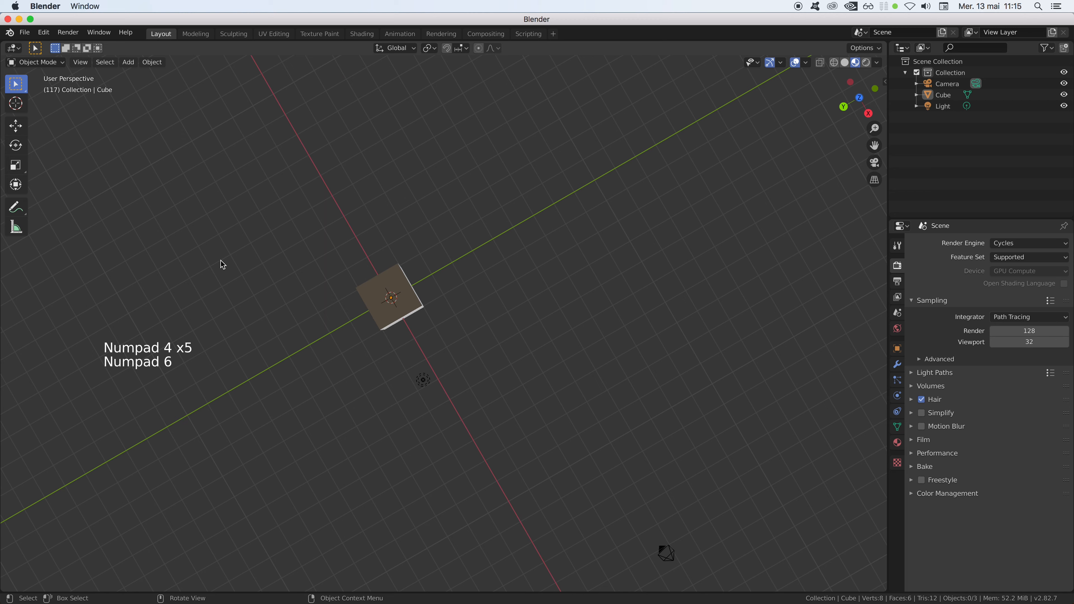
key("KP_6")
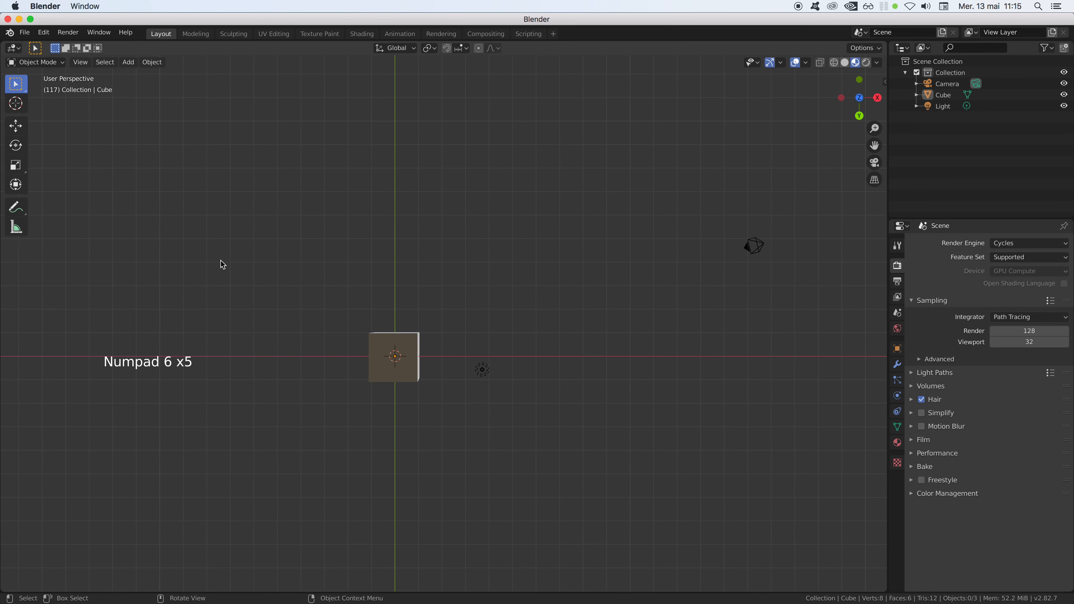
- Rotate the 3D view vertically around the cube by five fixed increments and back by five
key("KP_8")
key("KP_8")
key("KP_8")
key("KP_8")
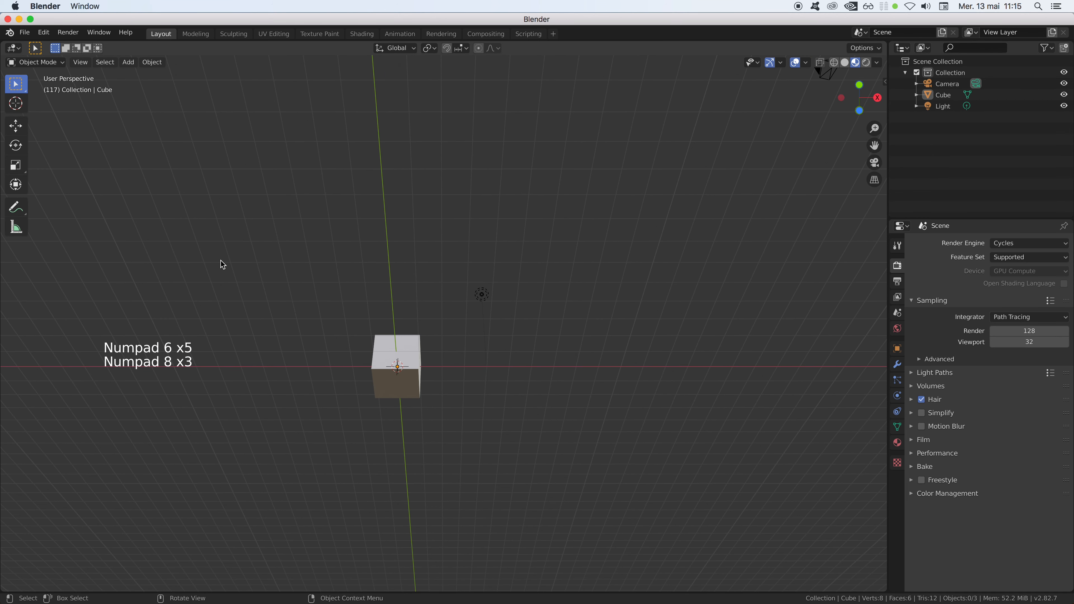
key("KP_8")
key("KP_2")
key("KP_2")
key("KP_2")
key("KP_2")
key("KP_2")
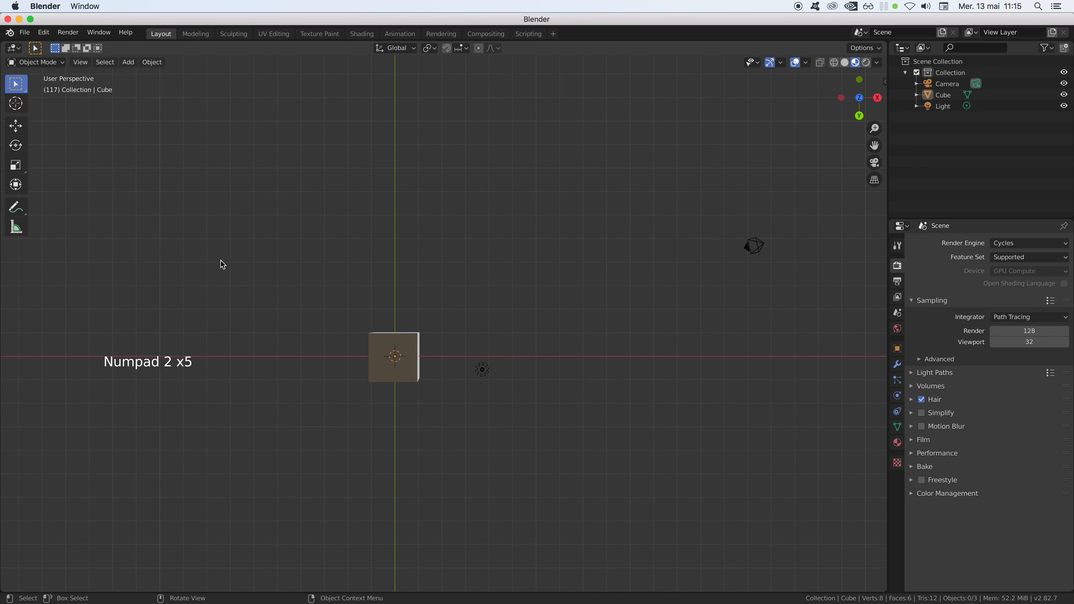
- Step through the navigation gizmo's preset axis viewpoints, including the top, bottom and right orthographic views
left_click(859, 98)
left_click(878, 98)
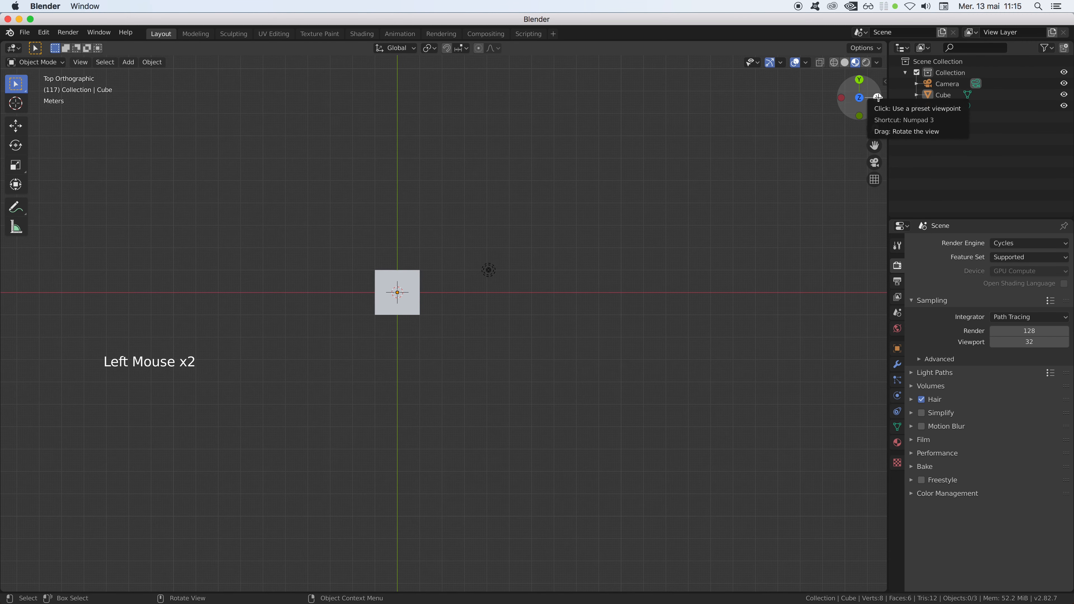
left_click(841, 97)
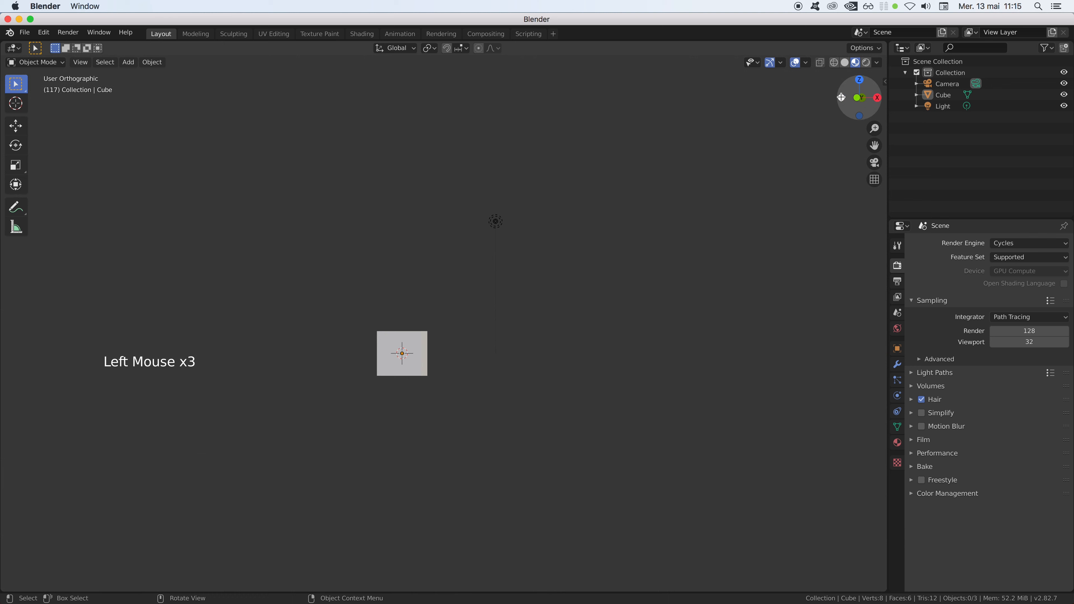
left_click(858, 112)
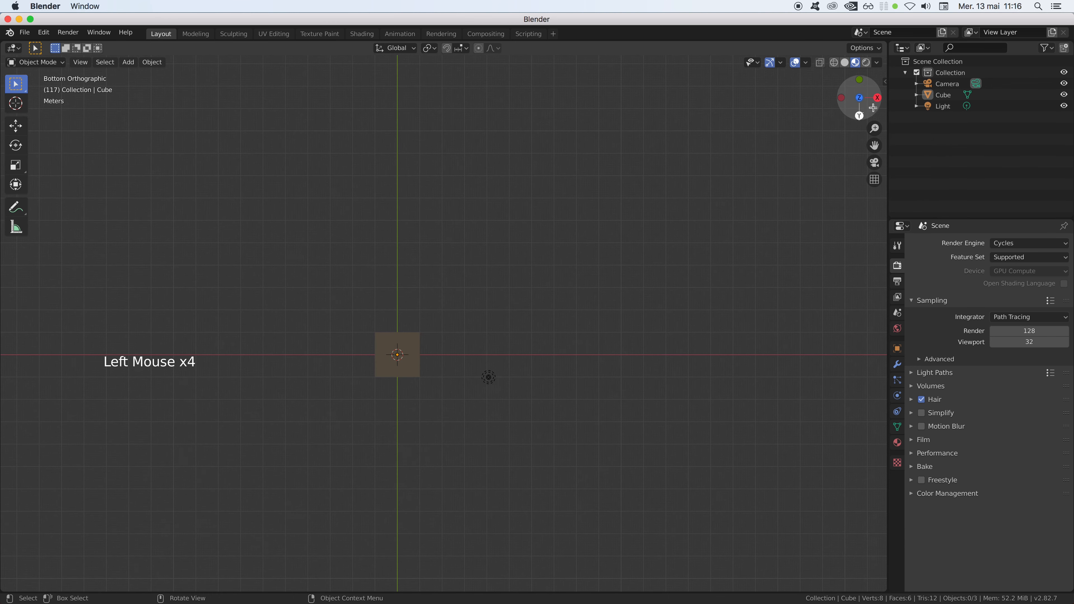
left_click(877, 97)
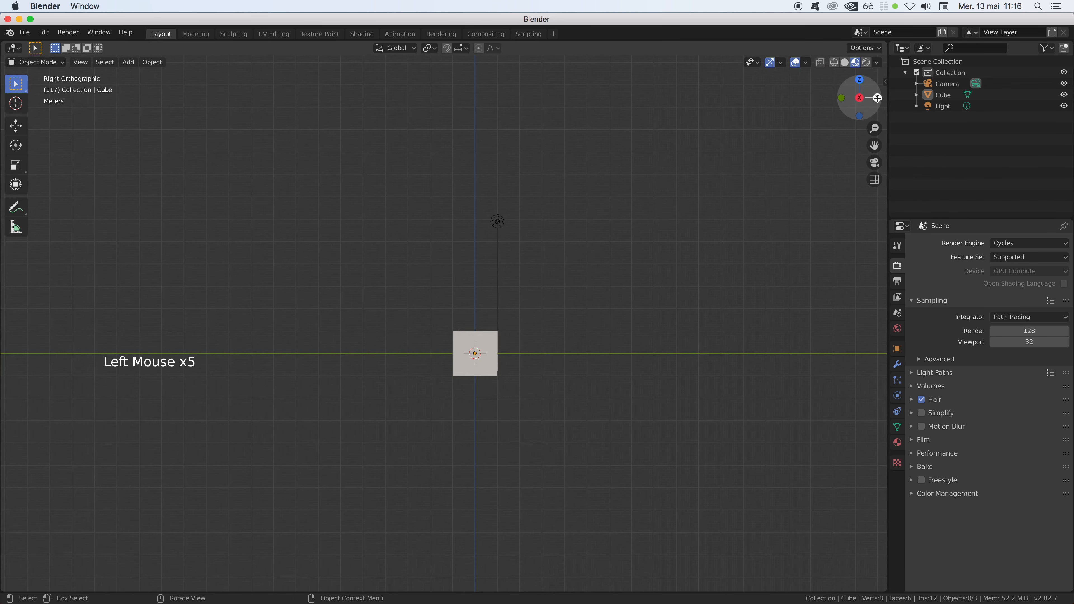
left_click(860, 98)
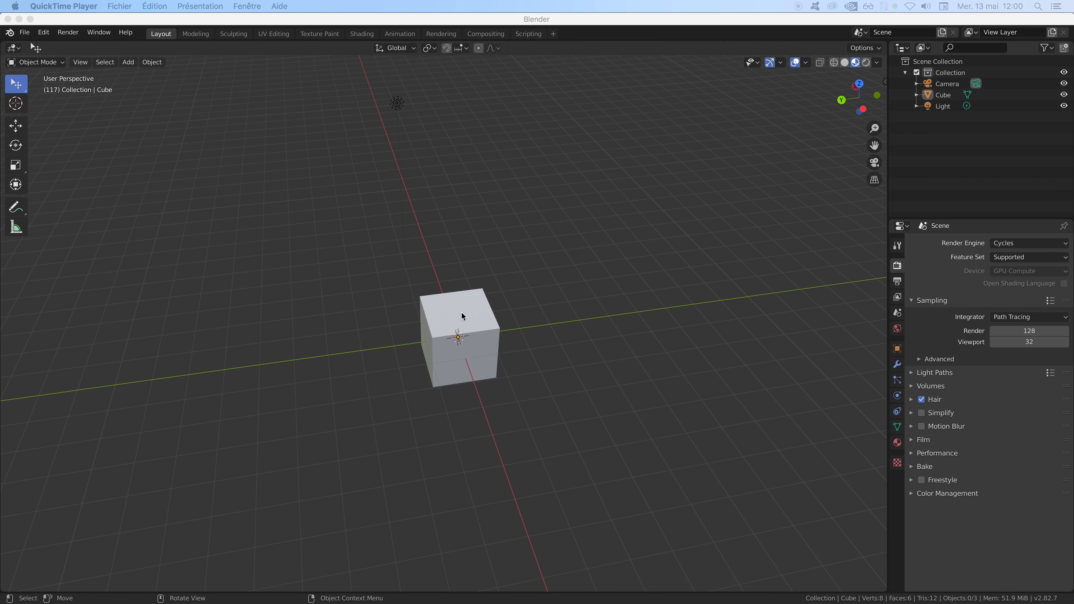
- Select the cube in the 3D view and delete it from the scene
left_click(463, 314)
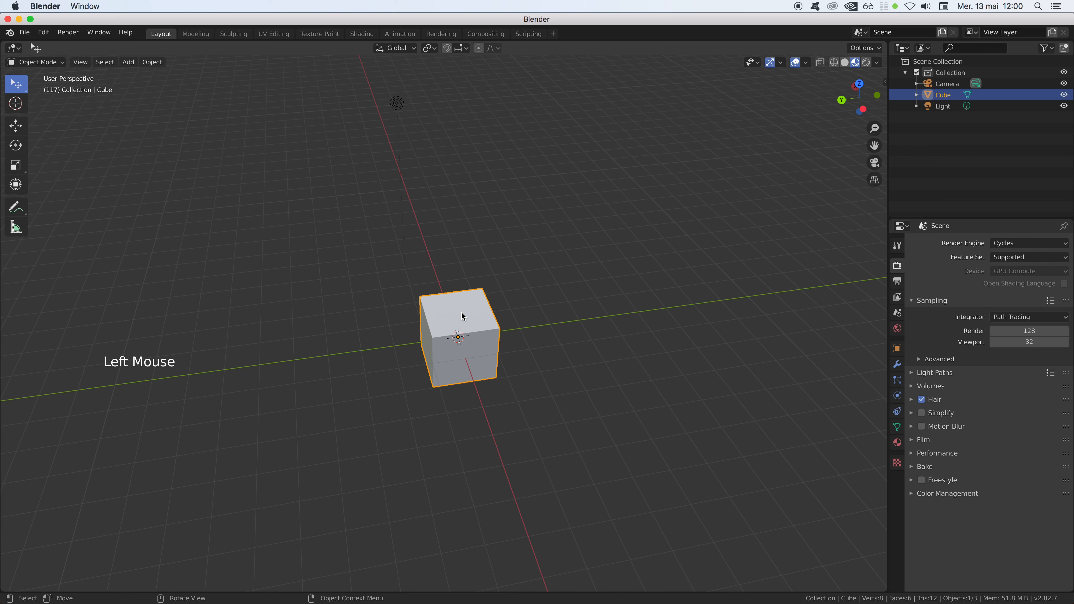
right_click(463, 316)
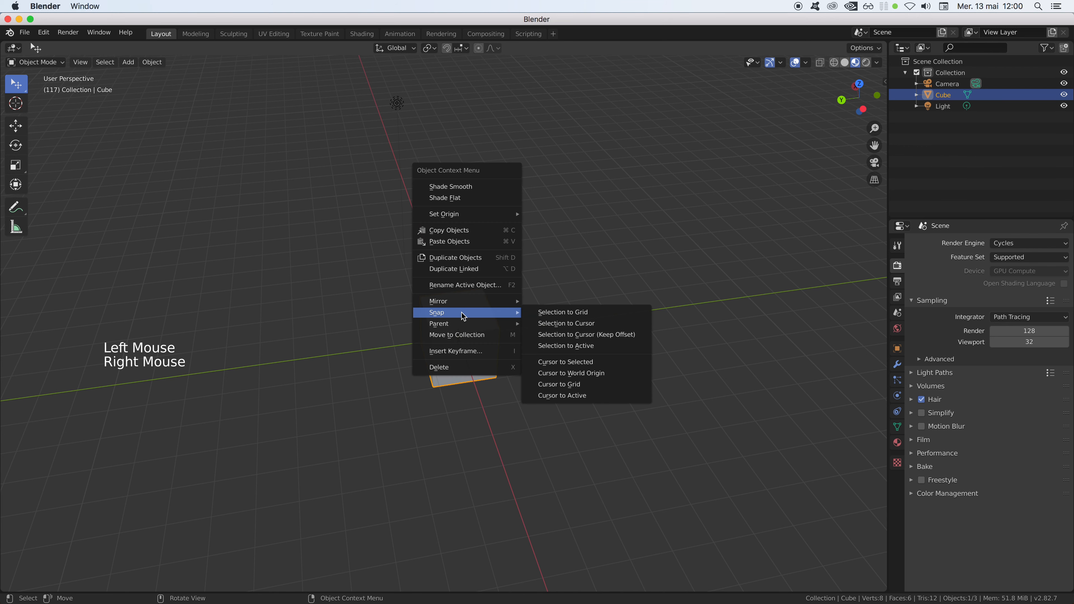
left_click(465, 368)
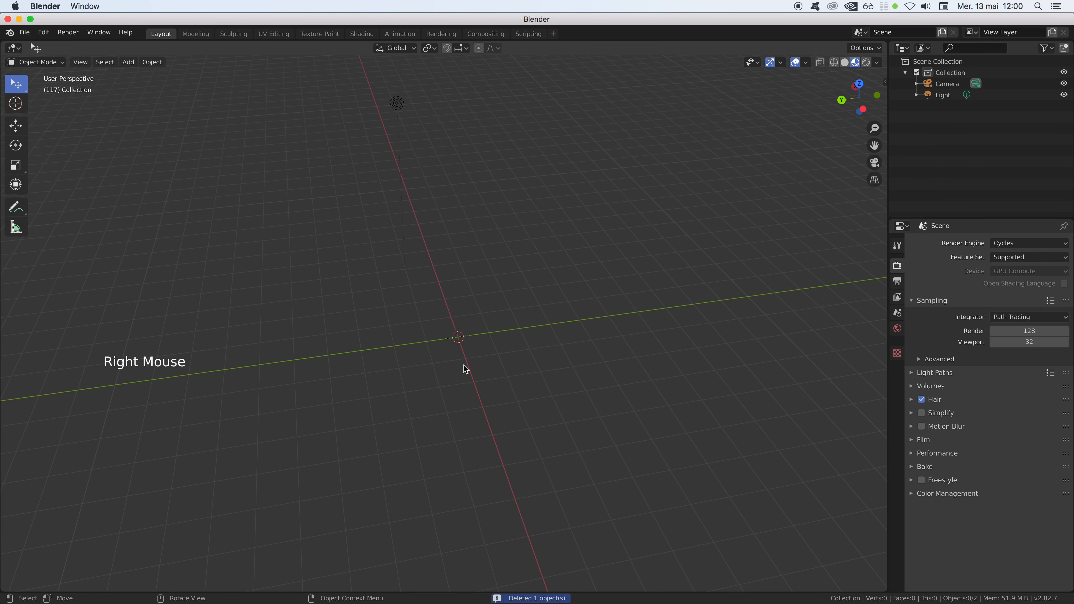
- Undo the cube's deletion, and repeat deleting the cube and restoring it once more
key("super+z")
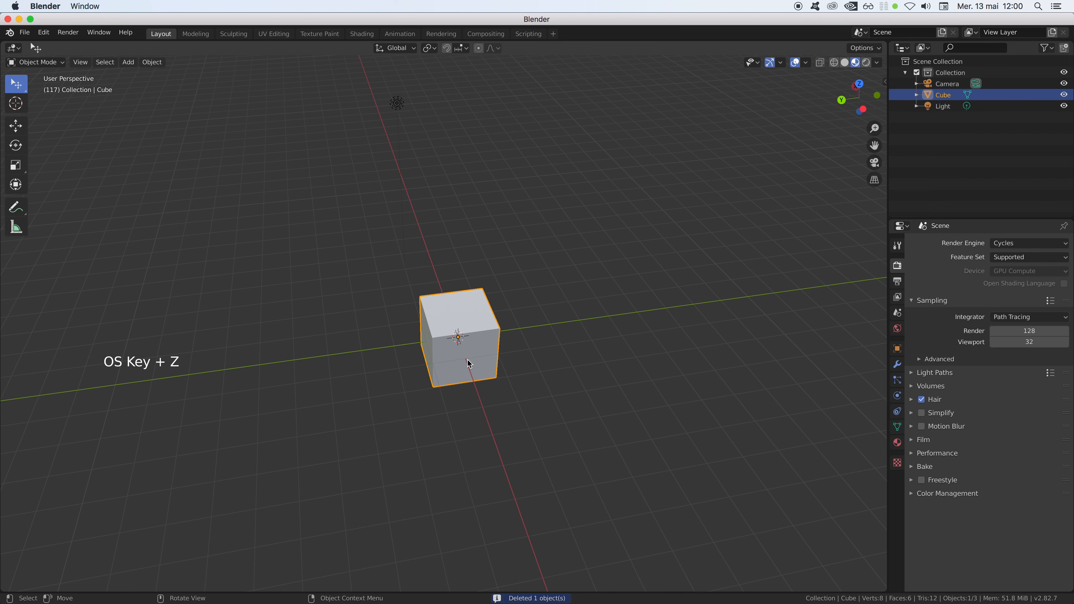
key("x")
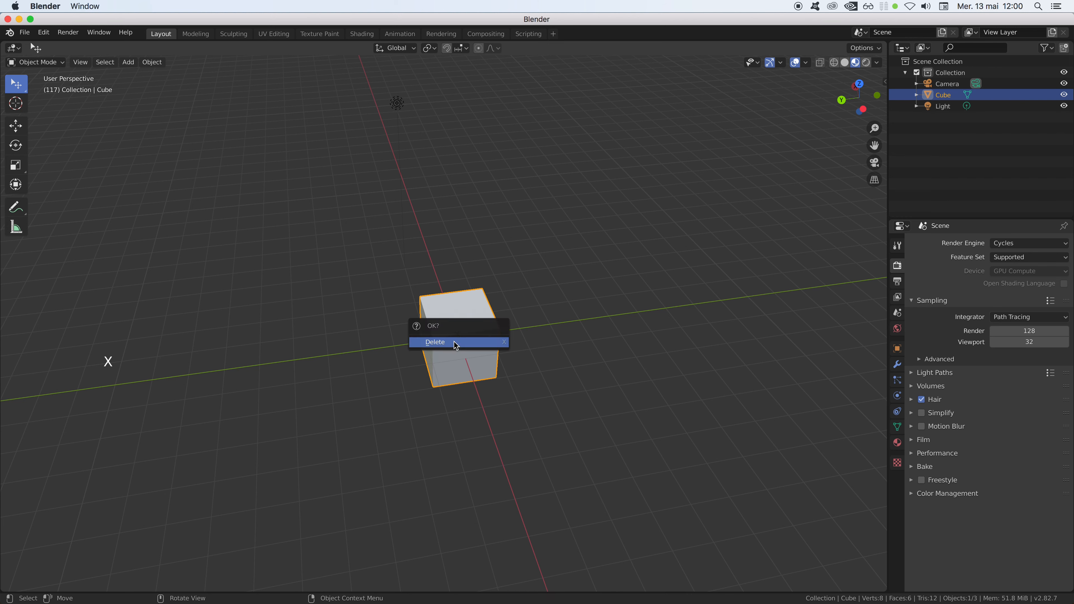
left_click(455, 342)
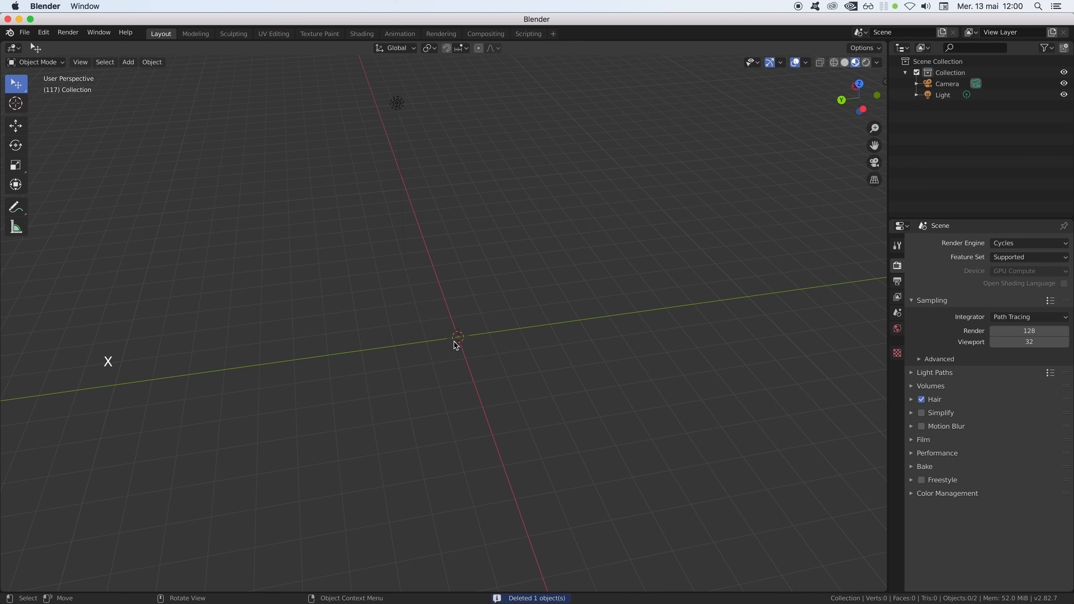
key("super+z")
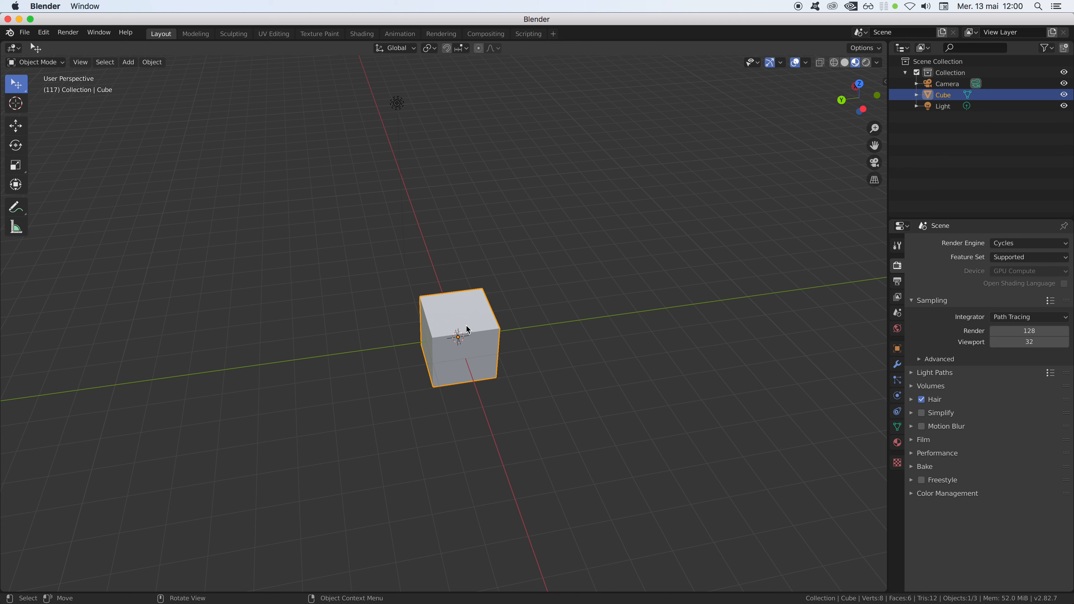
- Box-select the light and the cube together with the Select Box tool, and clear the selection
left_click(332, 310)
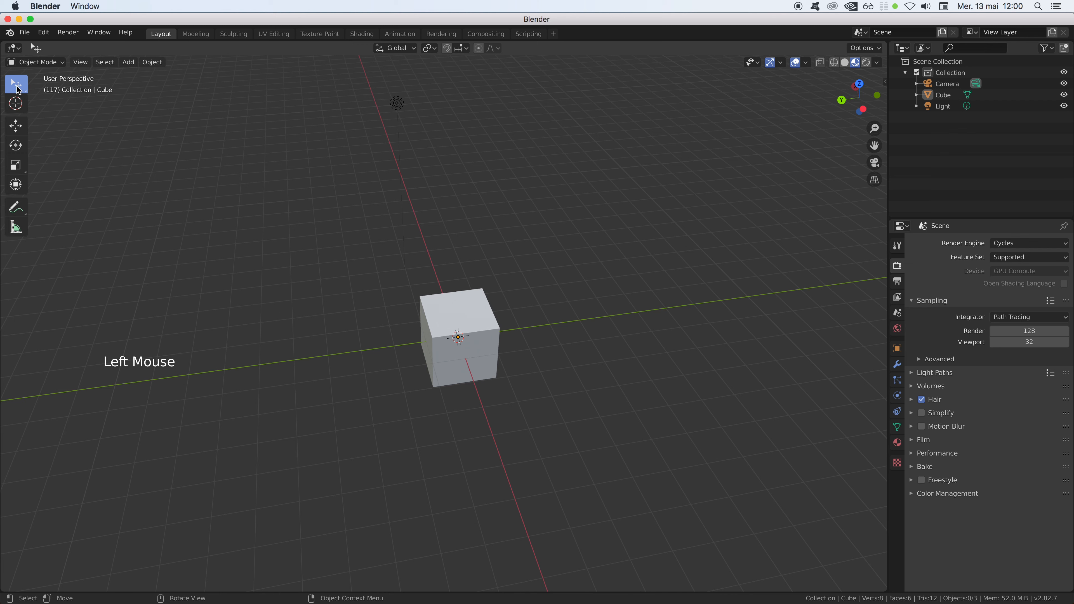
left_click_drag(24, 91, 59, 118)
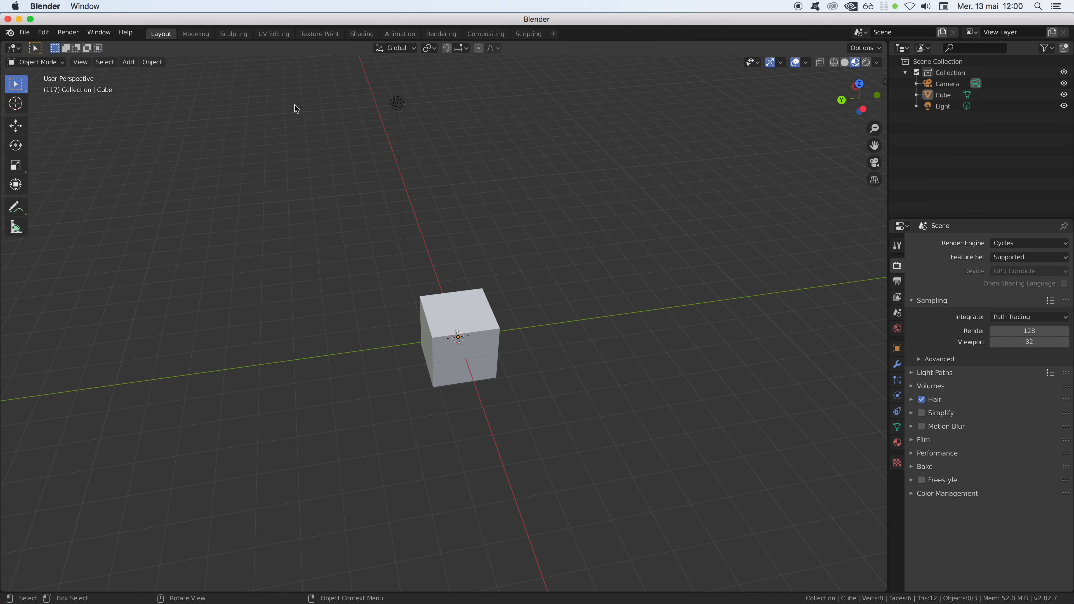
left_click_drag(297, 83, 534, 449)
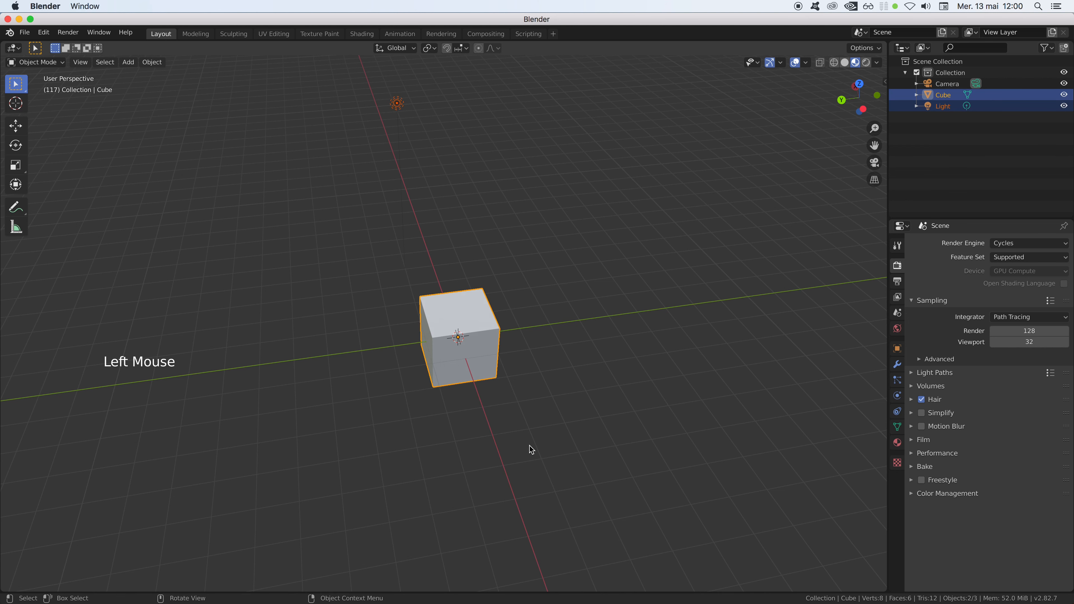
left_click(318, 282)
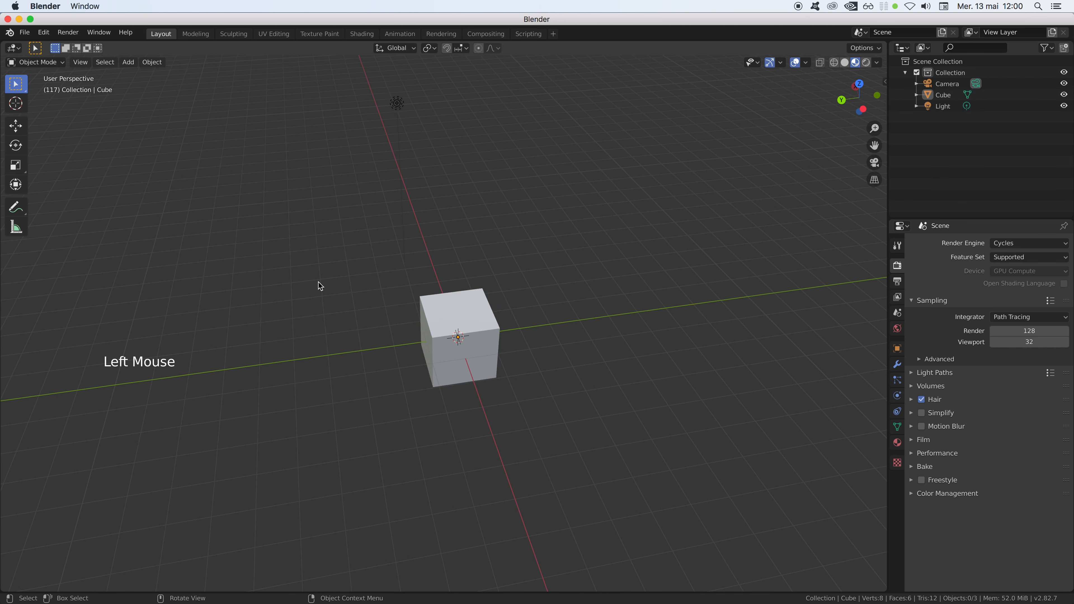
- Try the Select Lasso tool around the light, clear the selection and return to the Tweak selection tool
left_click_drag(23, 90, 73, 157)
mouse_move(315, 77)
left_mouse_down()
mouse_move(284, 192)
mouse_move(595, 494)
mouse_move(611, 187)
mouse_move(432, 97)
left_mouse_up()
left_click(265, 143)
left_click_drag(29, 91, 42, 84)
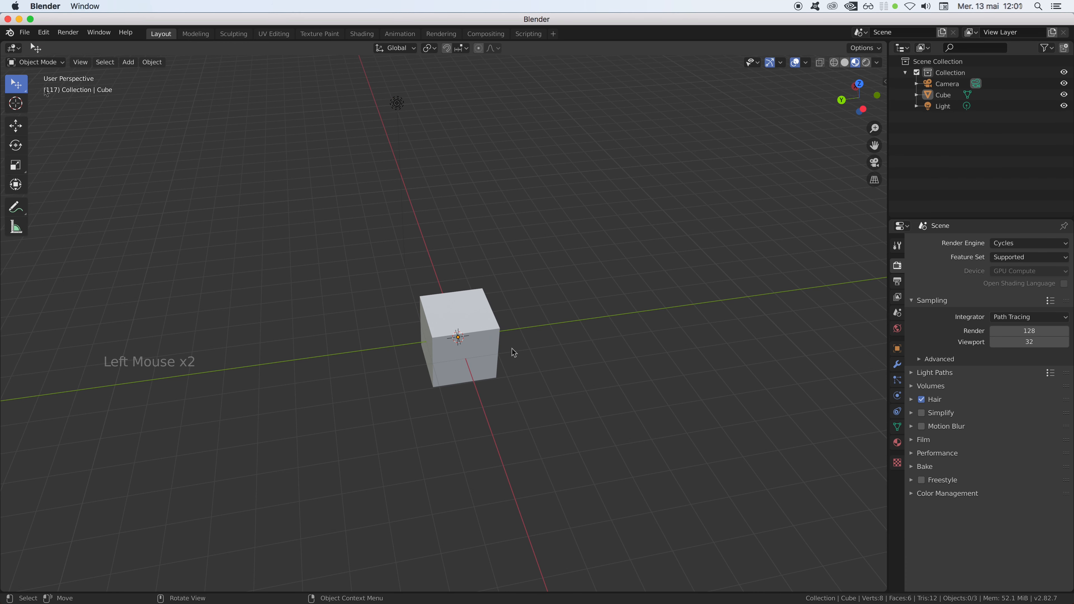
- Place the 3D cursor at two empty spots beside the cube and reset it to the world origin
right_click(580, 215, "shift")
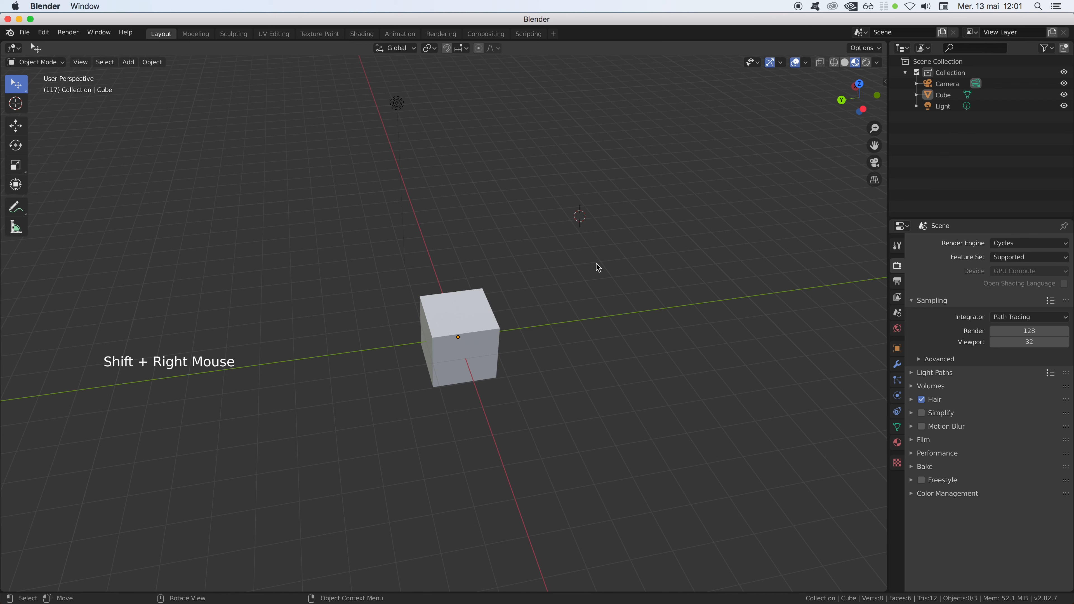
right_click(605, 372, "shift")
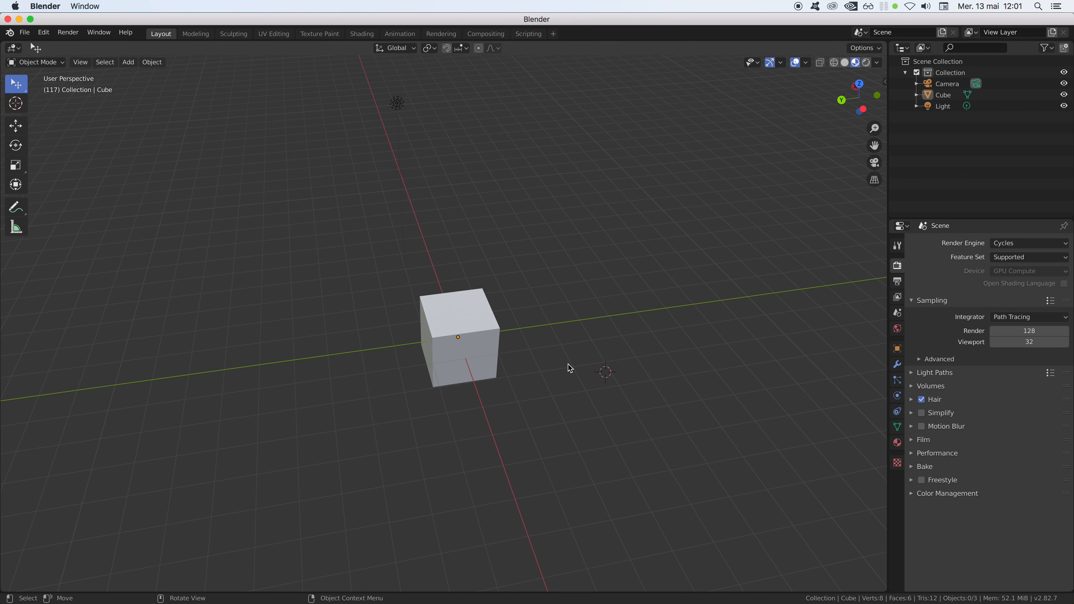
key("shift+c")
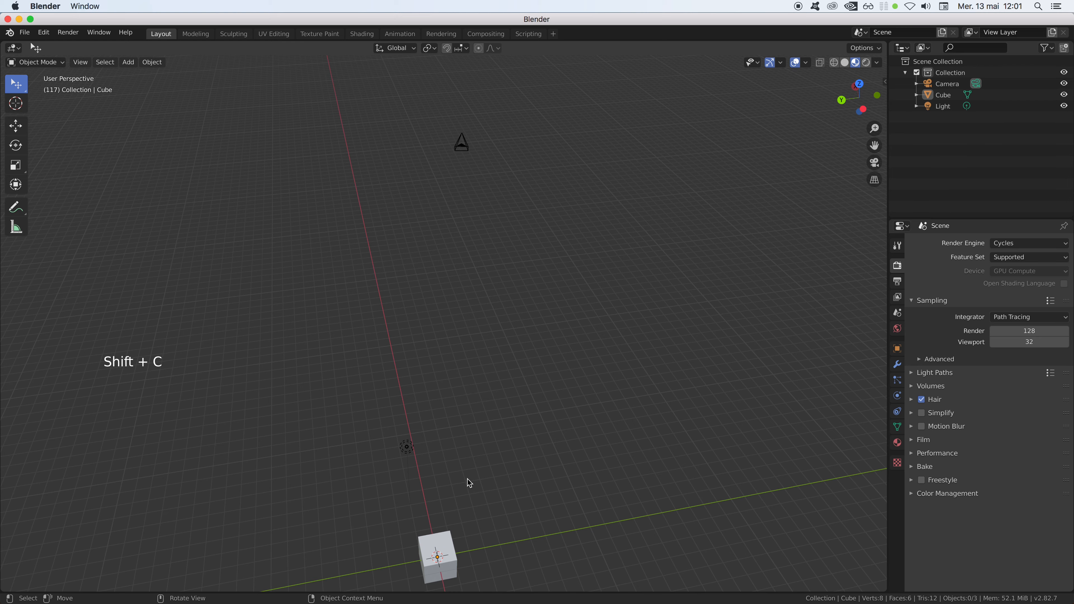
- Place the 3D cursor in the empty space behind the cube and snap the selected cube to the cursor
key("shift")
middle_click_drag(468, 479, 490, 298, "shift")
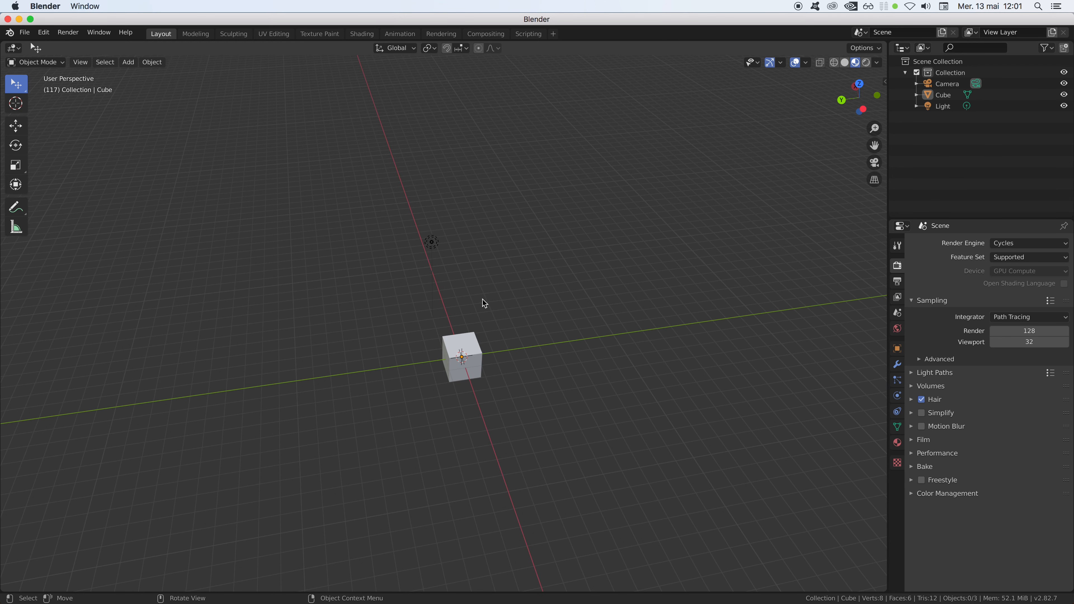
left_click(461, 339)
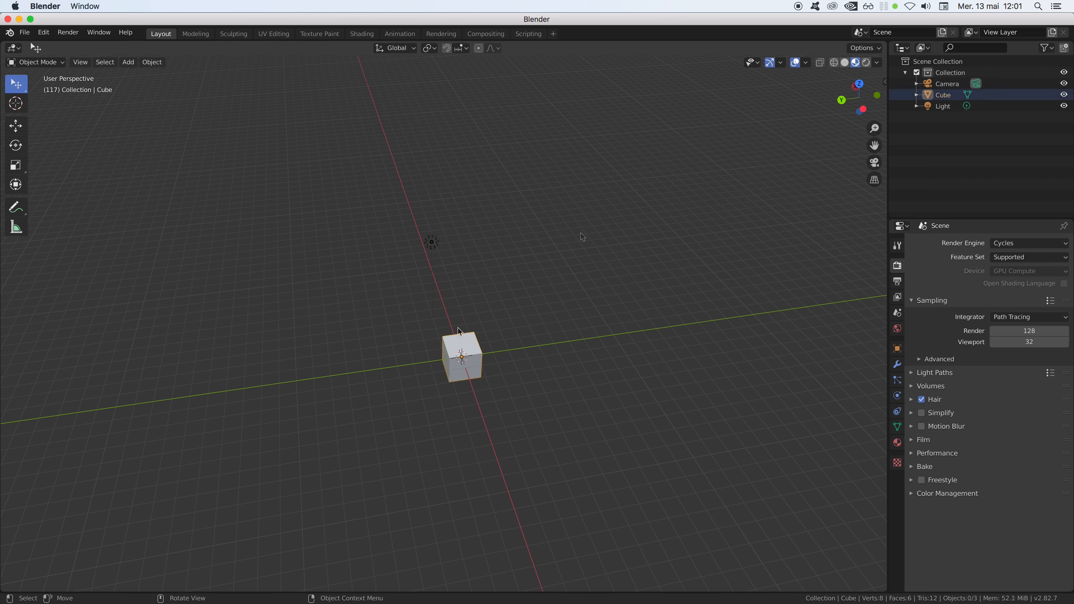
right_click(581, 233, "shift")
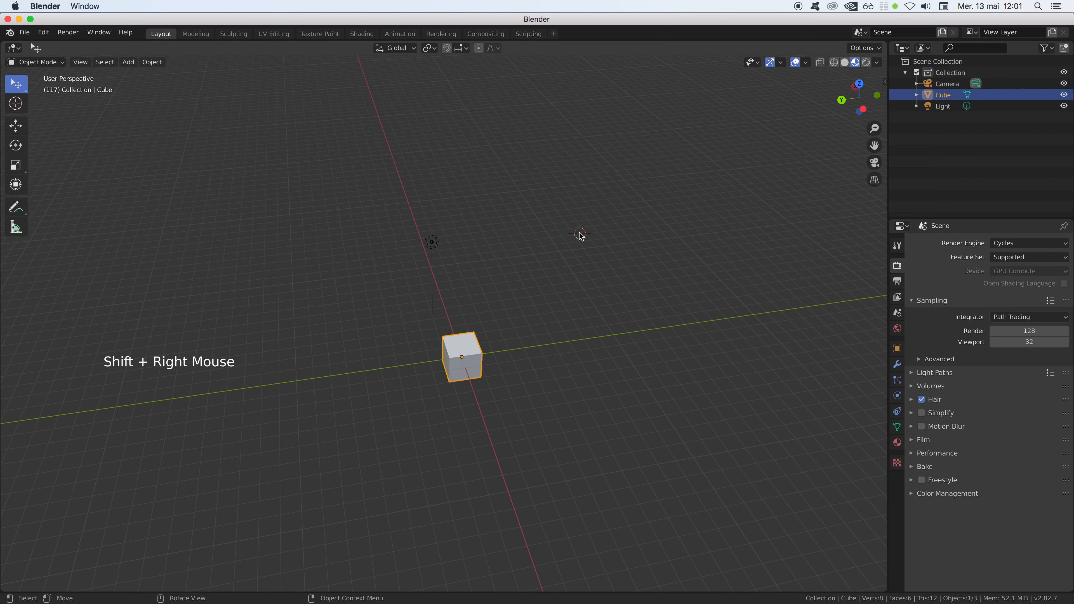
right_click(469, 340)
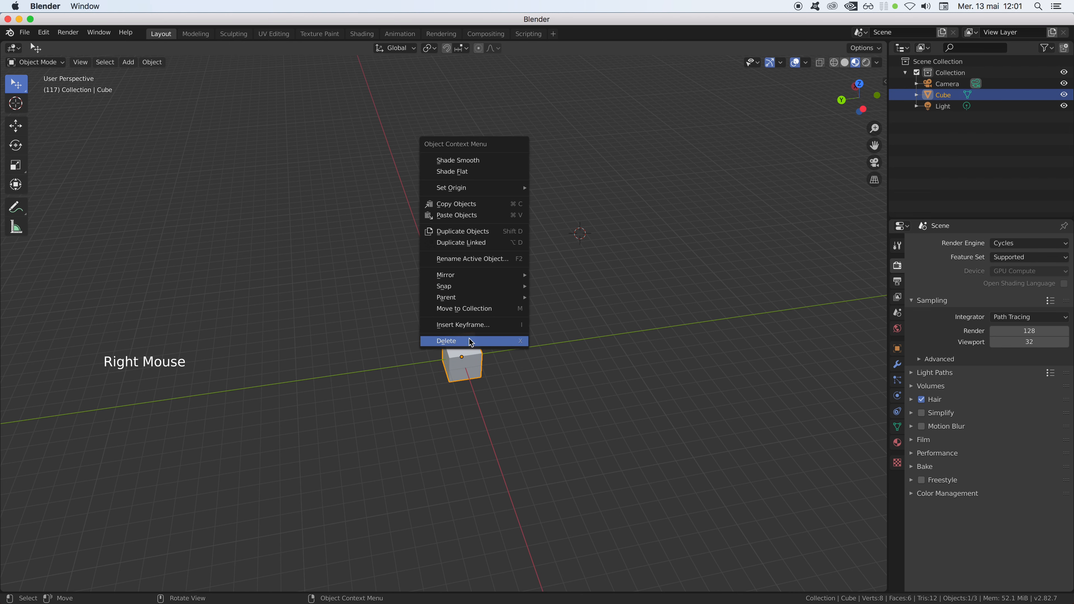
mouse_move(469, 288)
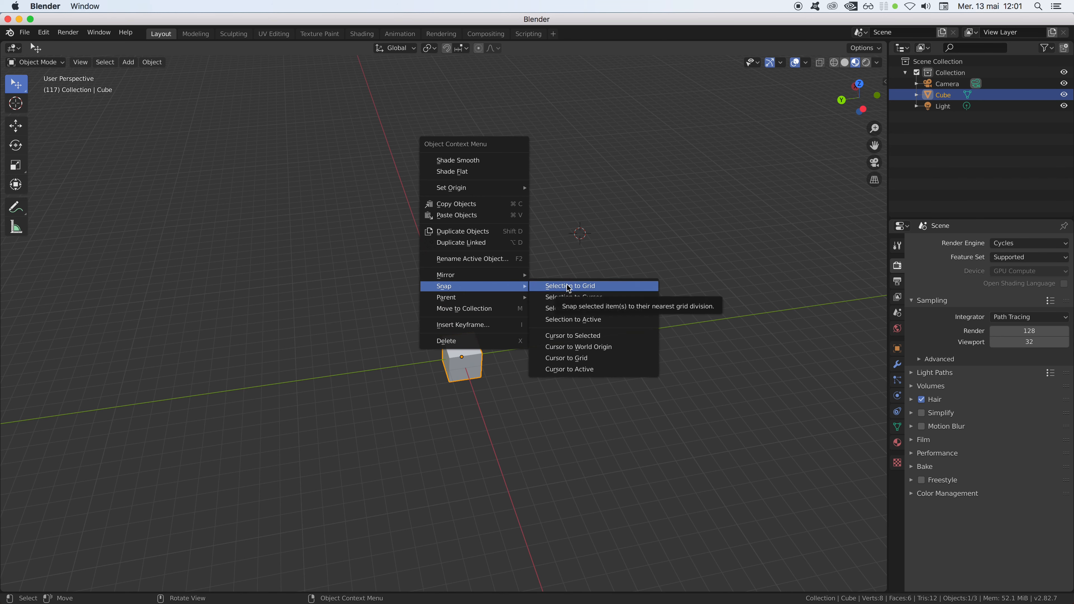
left_click(595, 297)
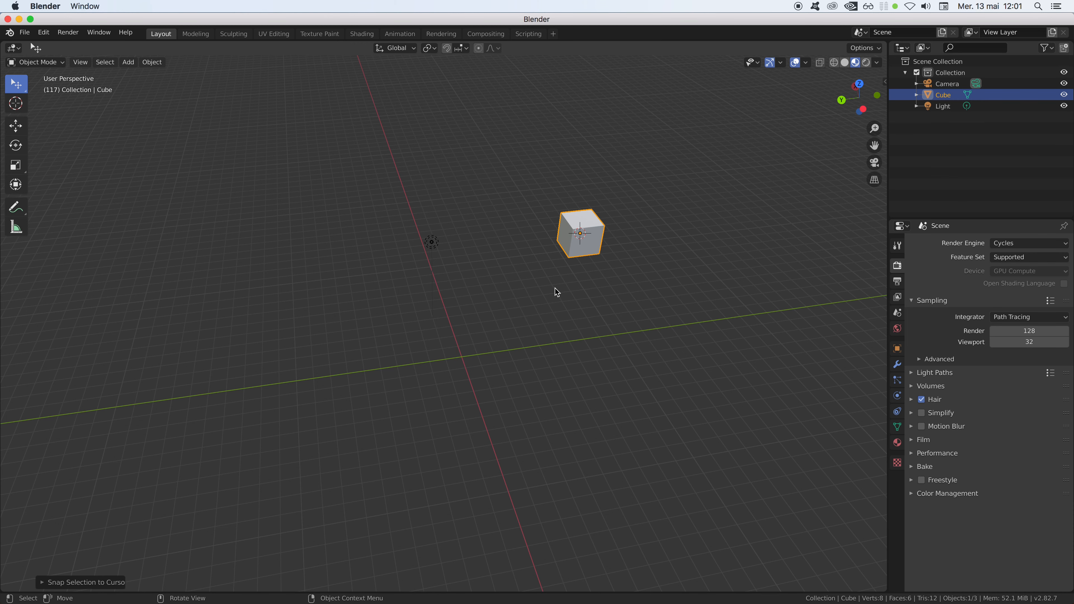
- Reset the 3D cursor to the world origin and snap it to the selected cube with Cursor to Selected
key("shift+c")
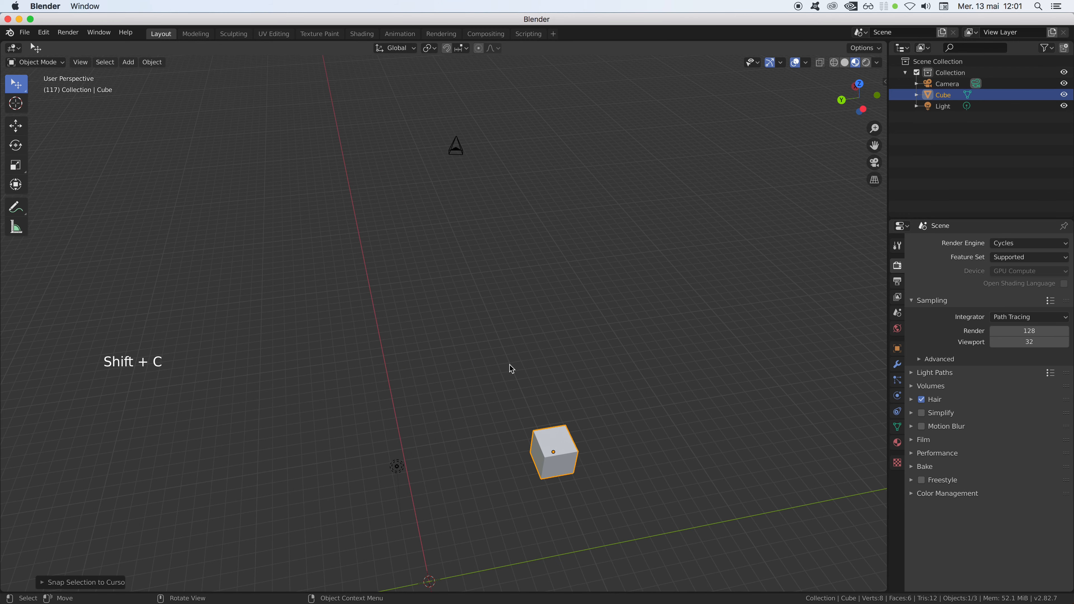
middle_click_drag(464, 511, 456, 391)
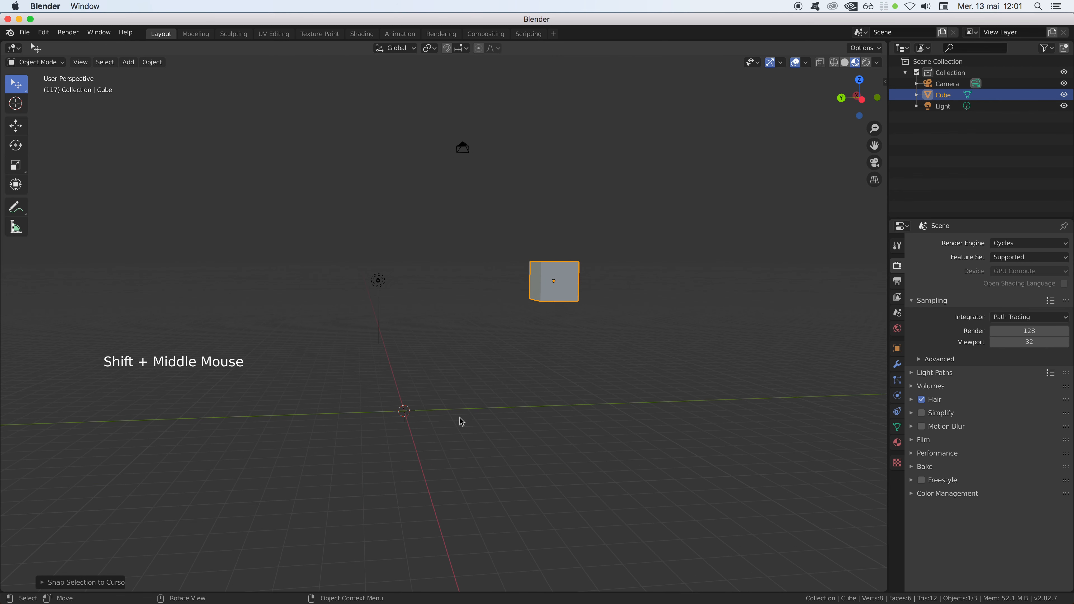
right_click(552, 292)
mouse_move(552, 291)
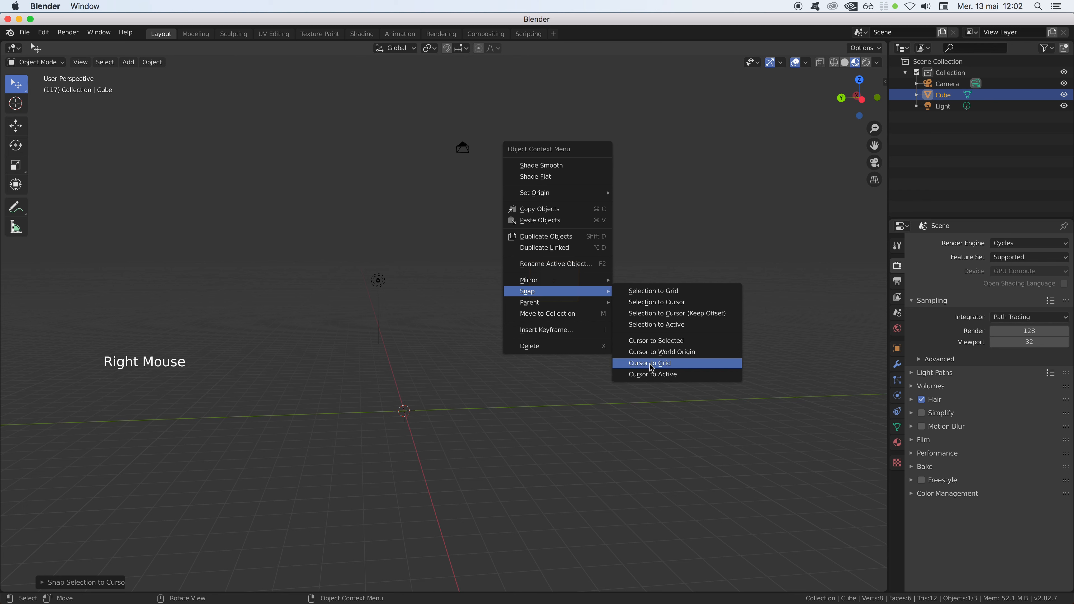
left_click(653, 342)
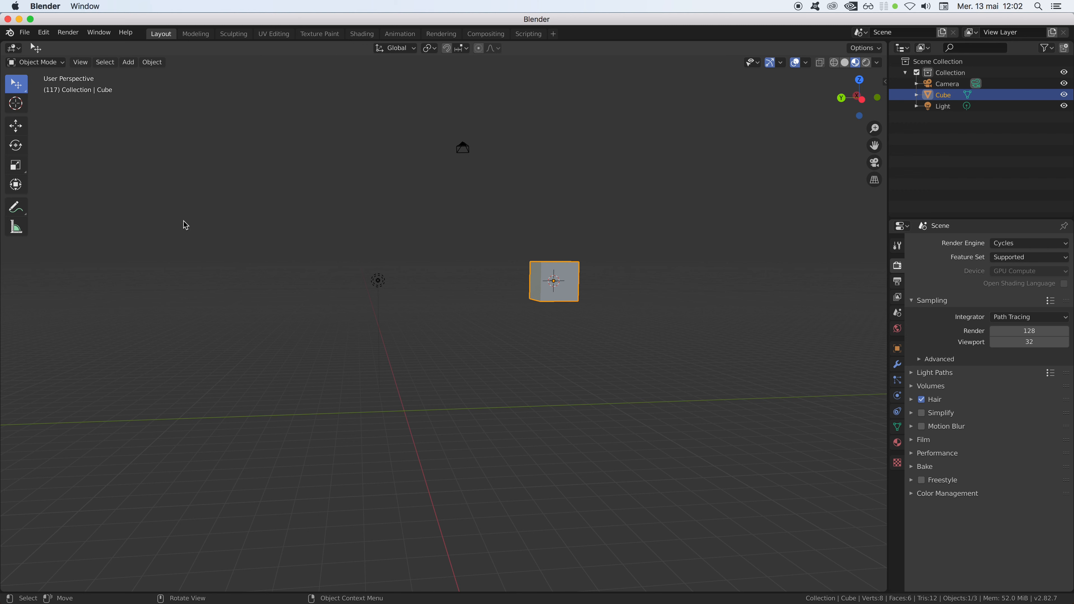
- Activate the Cursor tool and place the 3D cursor at two empty spots in the 3D view
left_click(17, 105)
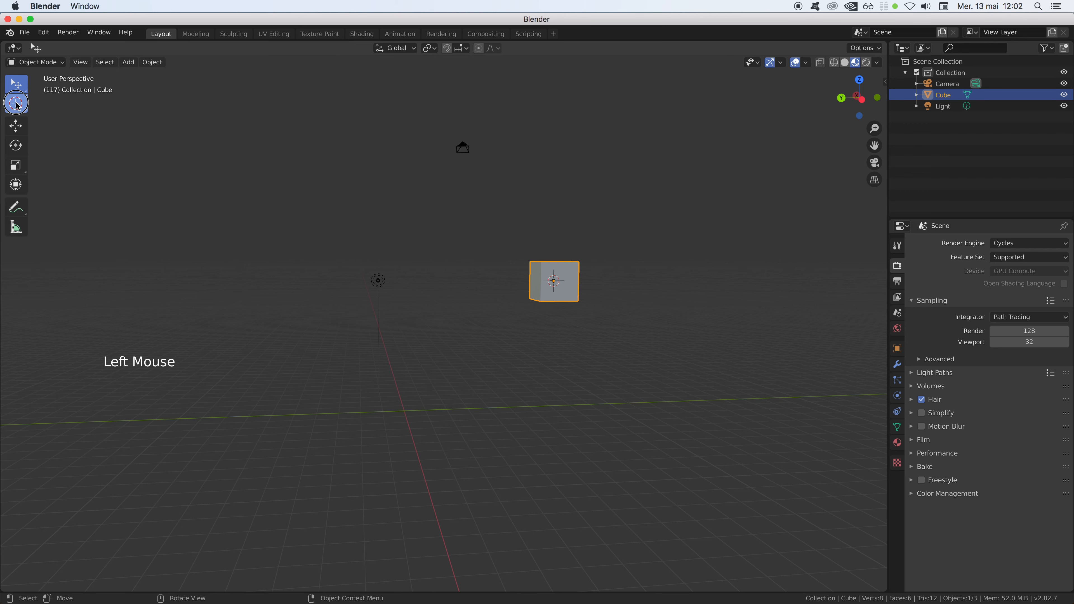
left_click(427, 335)
left_click(442, 208)
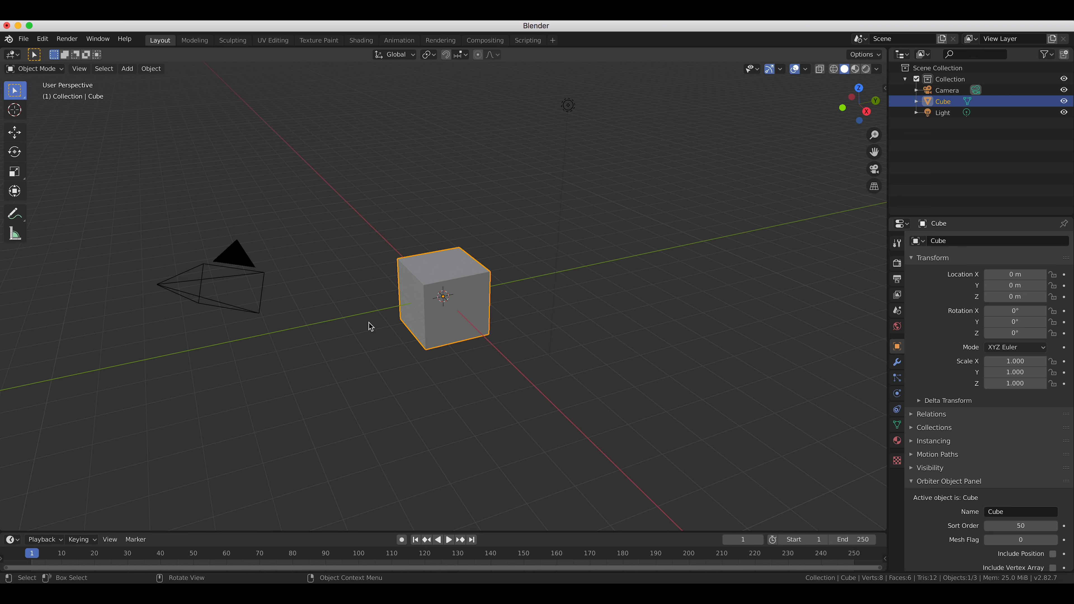
- Duplicate the cube, place the copy at about X 1.31 m, Y 4.82 m, Z 1.50 m and deselect it
key("shift+d")
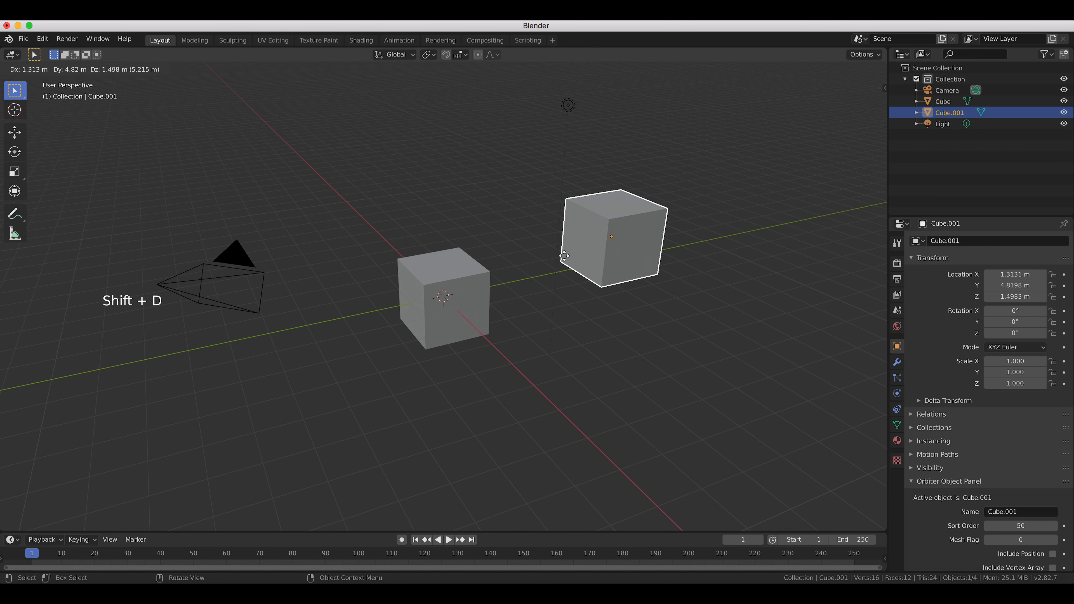
left_click(565, 259)
left_click(567, 311)
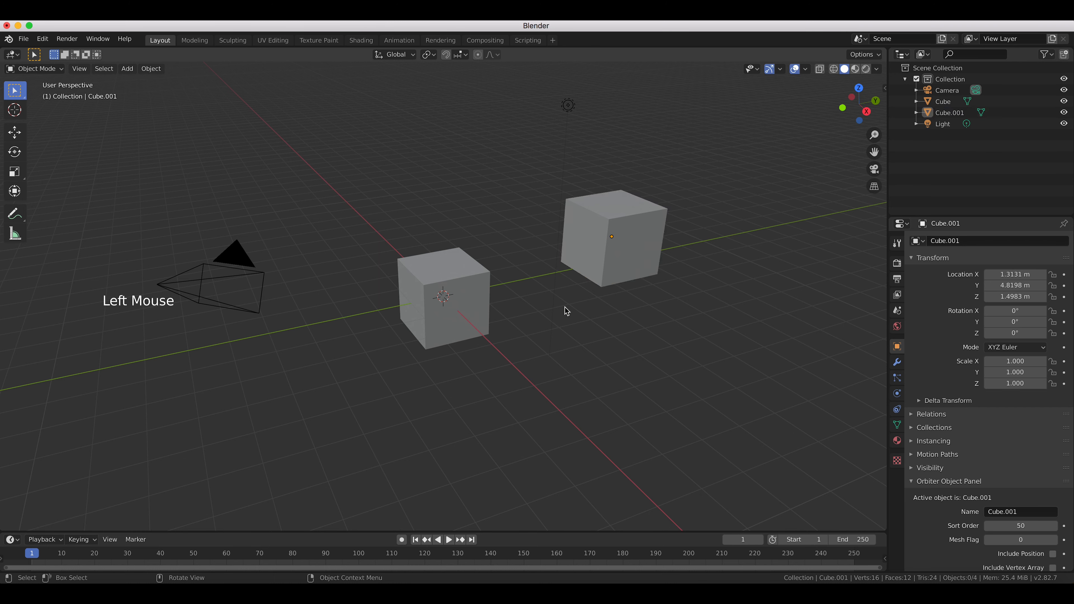
- Delete the duplicated cube and the original cube from the scene
left_click(595, 254)
key("x")
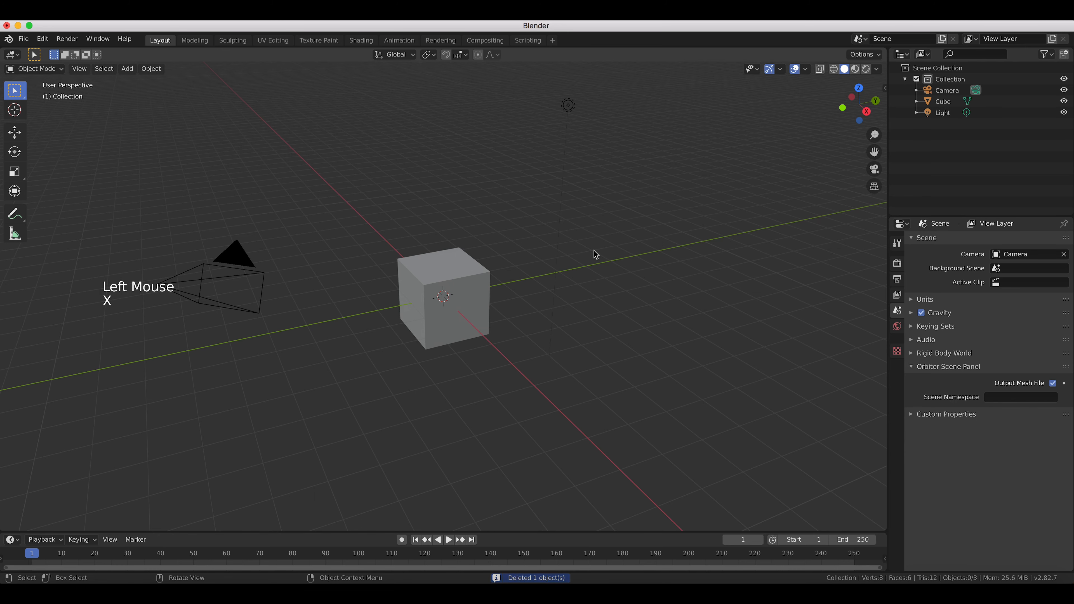
left_click(482, 305)
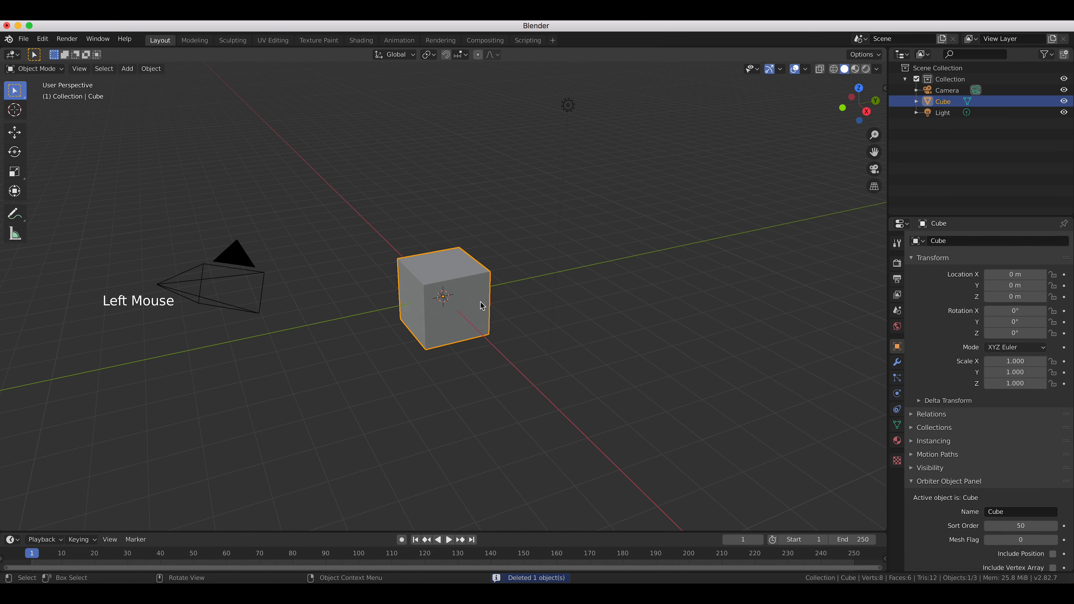
key("x")
left_click(482, 303)
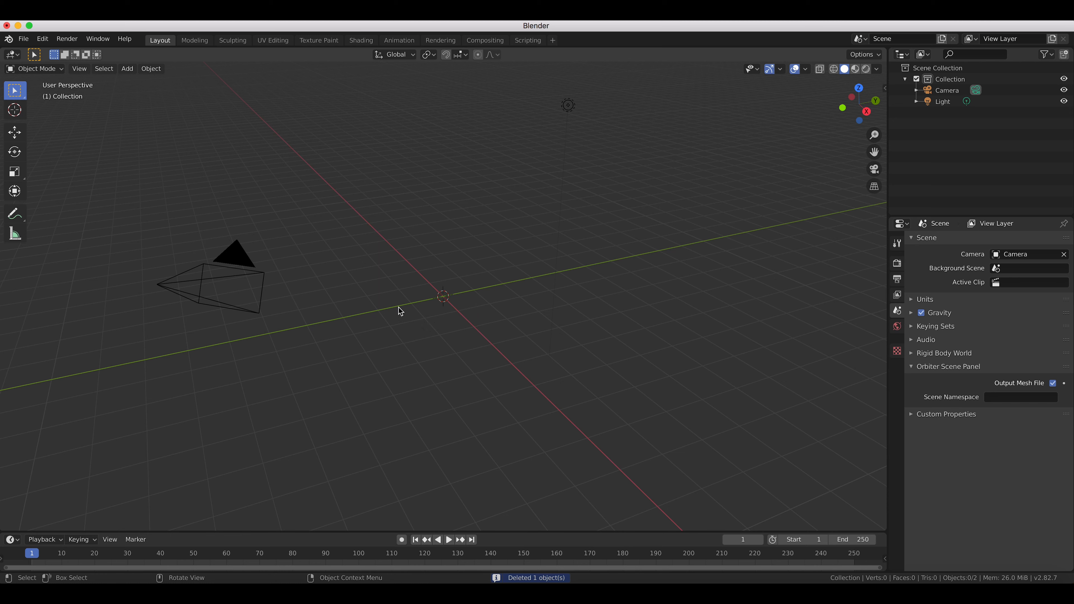
- Add a cone mesh to the emptied scene at the 3D cursor
key("shift+a")
mouse_move(398, 308)
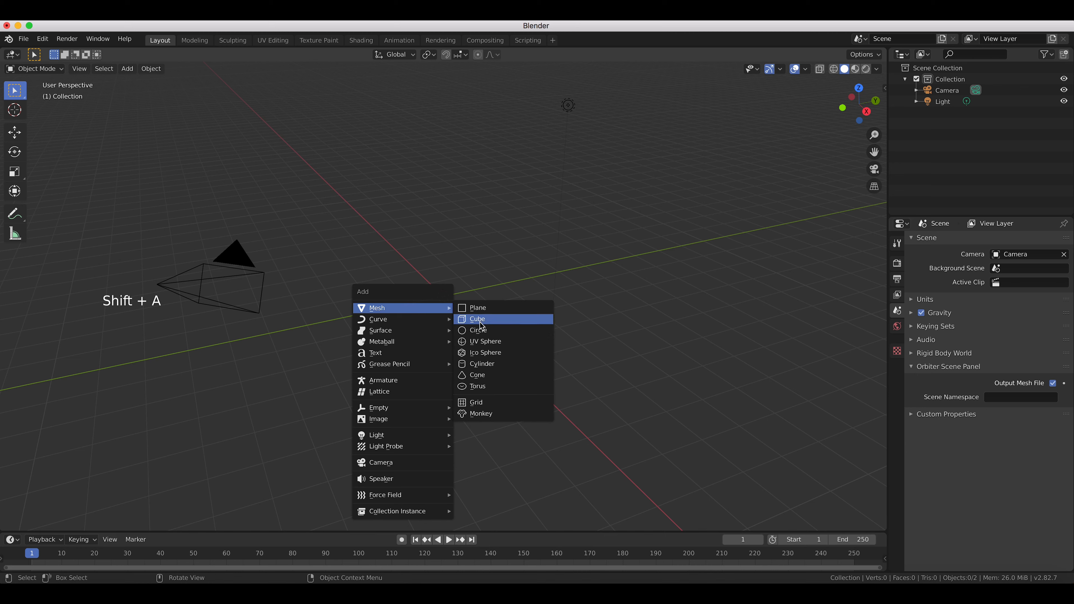
left_click(480, 376)
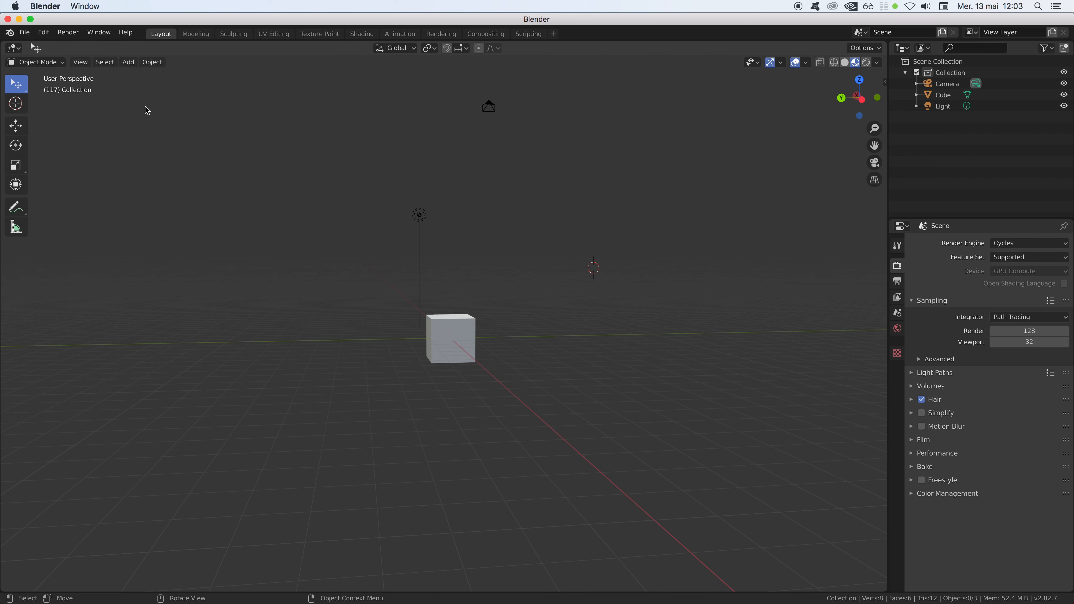
- Add a cube mesh at the 3D cursor and clear the selection
left_click(128, 62)
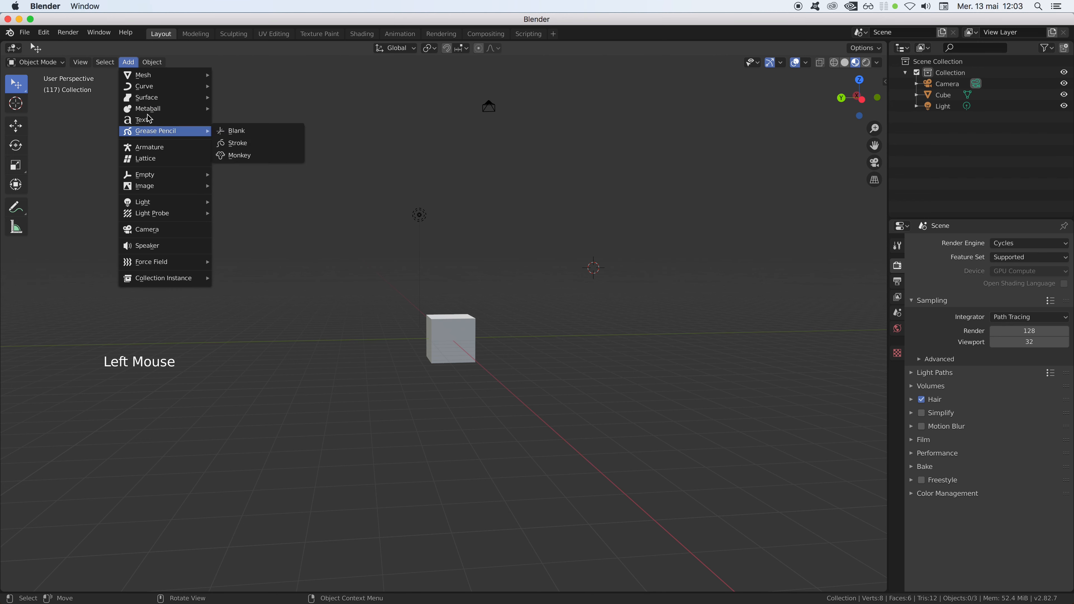
mouse_move(157, 90)
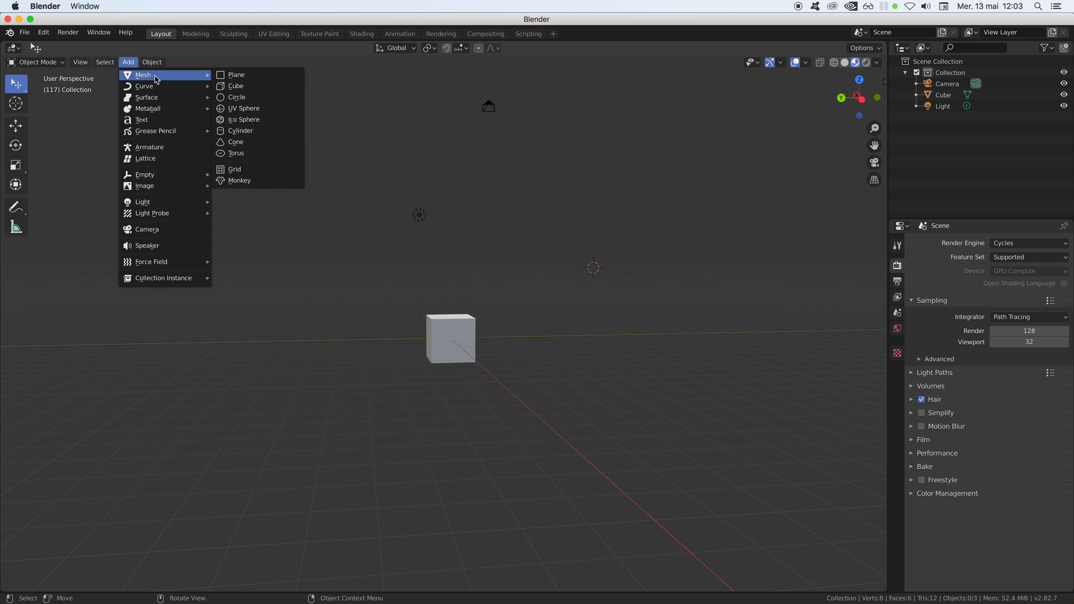
left_click(233, 88)
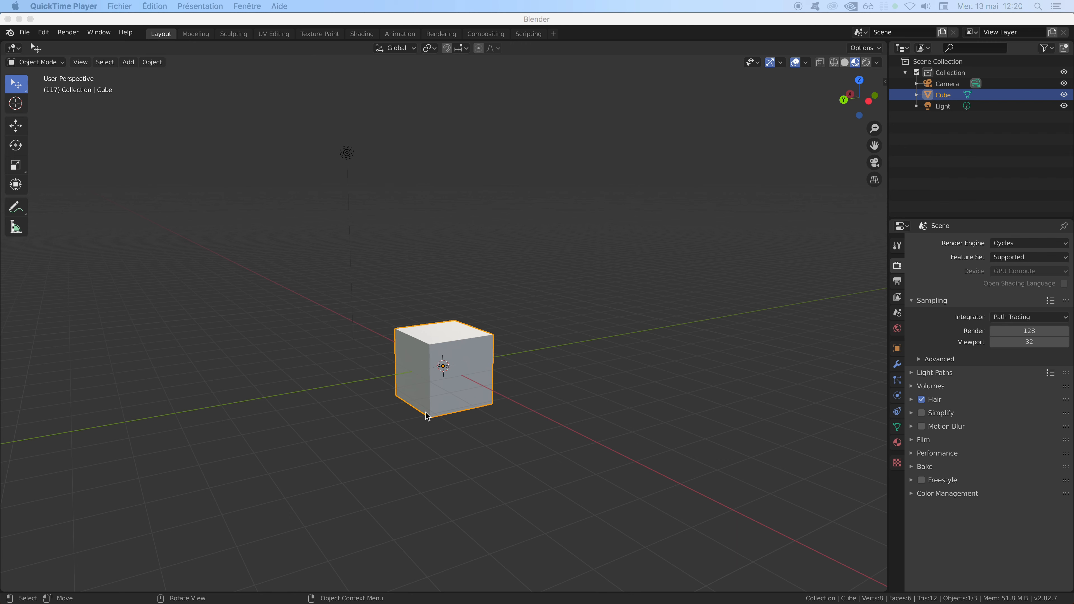
left_click(350, 370)
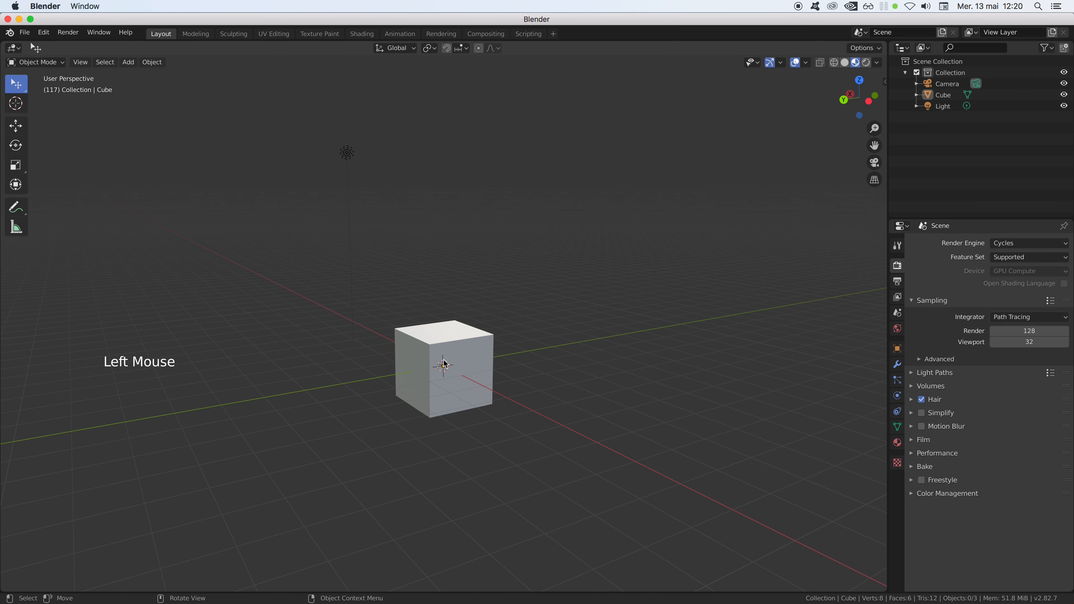
- Select the cube and move it freely by about -1.34 m in X, -2.79 m in Y and 1.19 m in Z
left_click(453, 365)
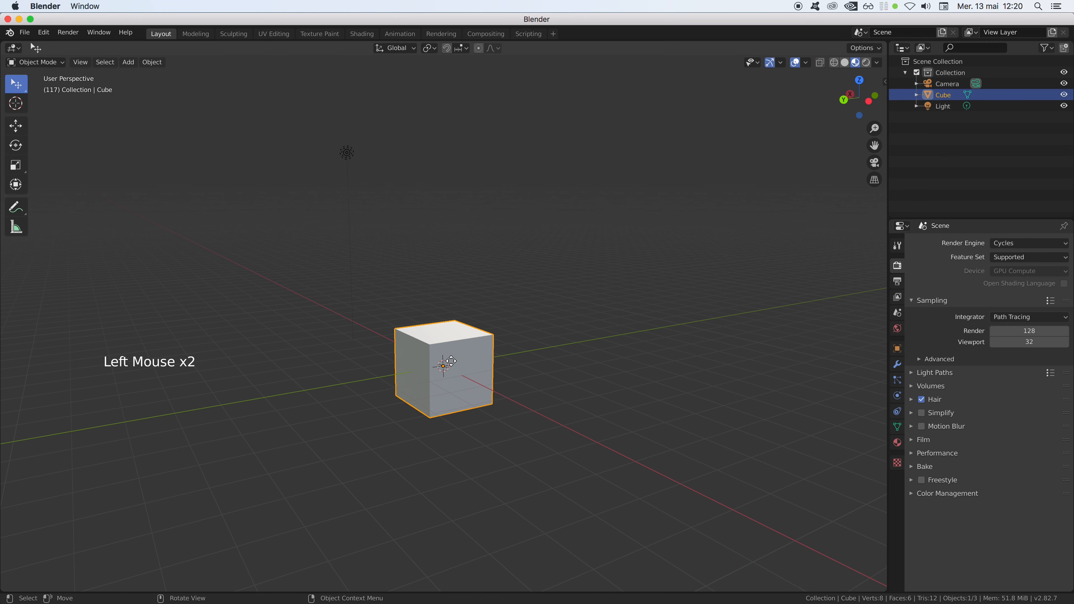
key("g")
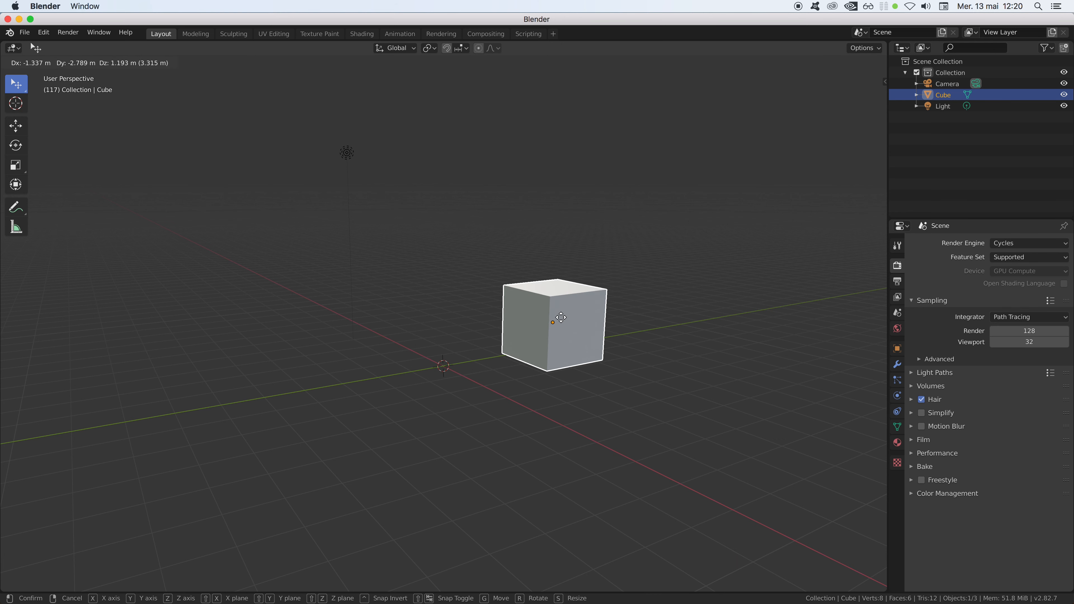
left_click(563, 320)
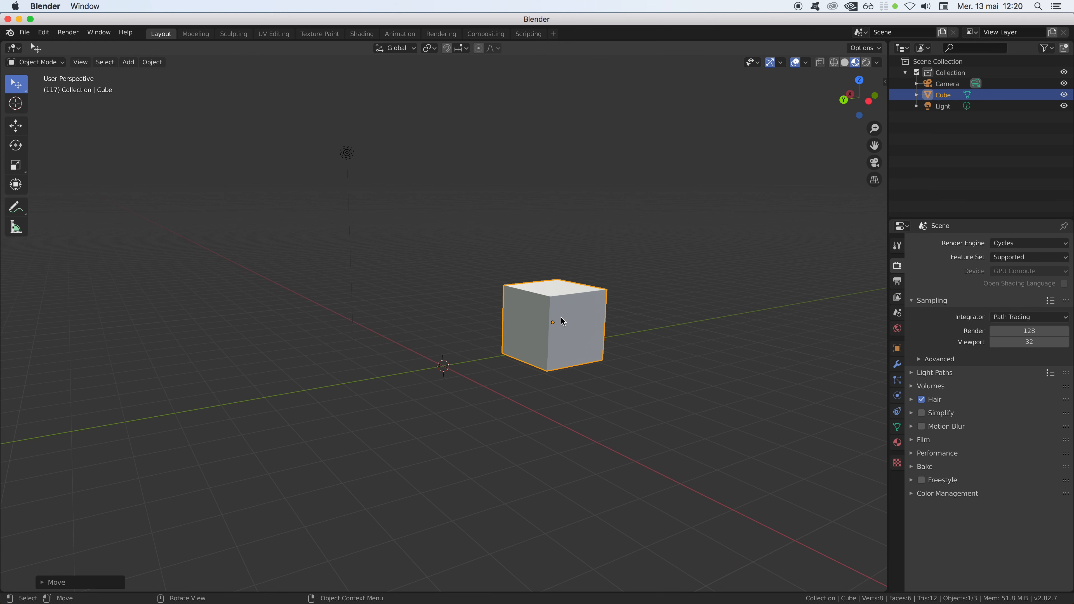
- Move the cube again, trying the global Y and X constraints before placing it slightly lower along the global Z axis
key("g")
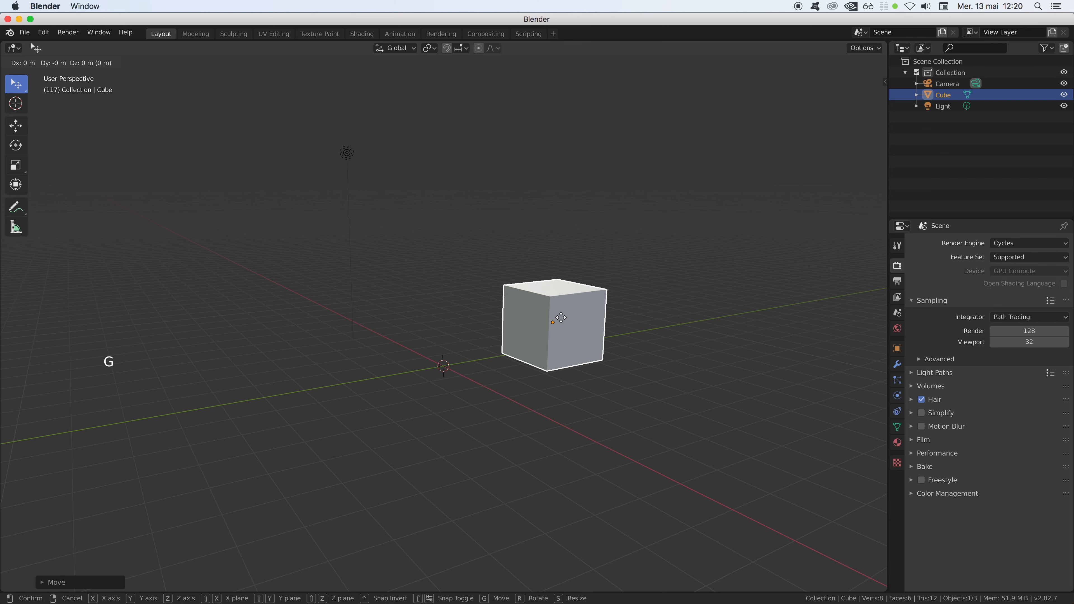
key("y")
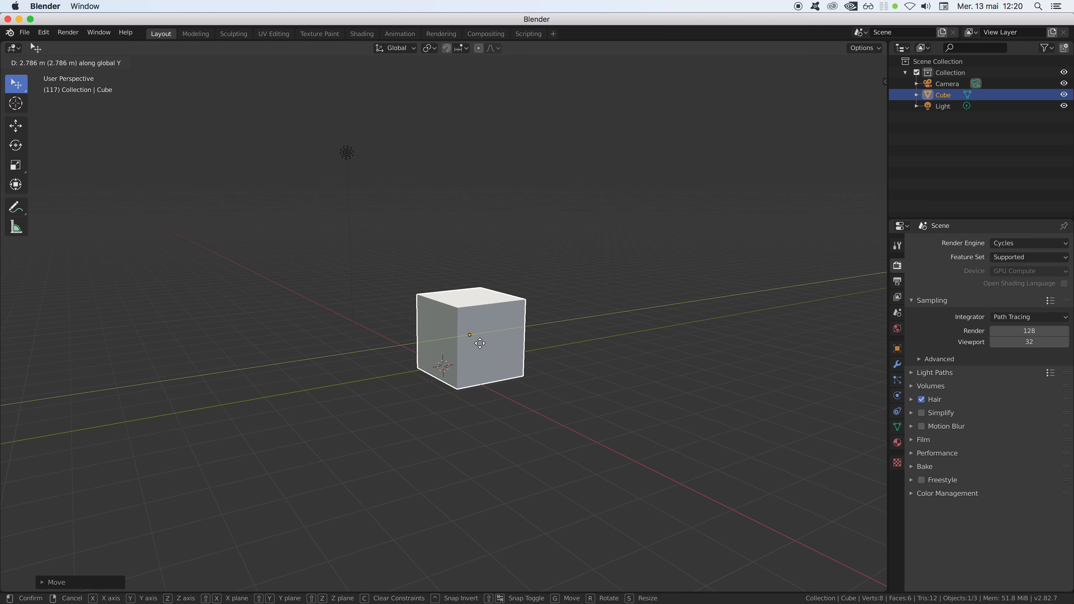
key("x")
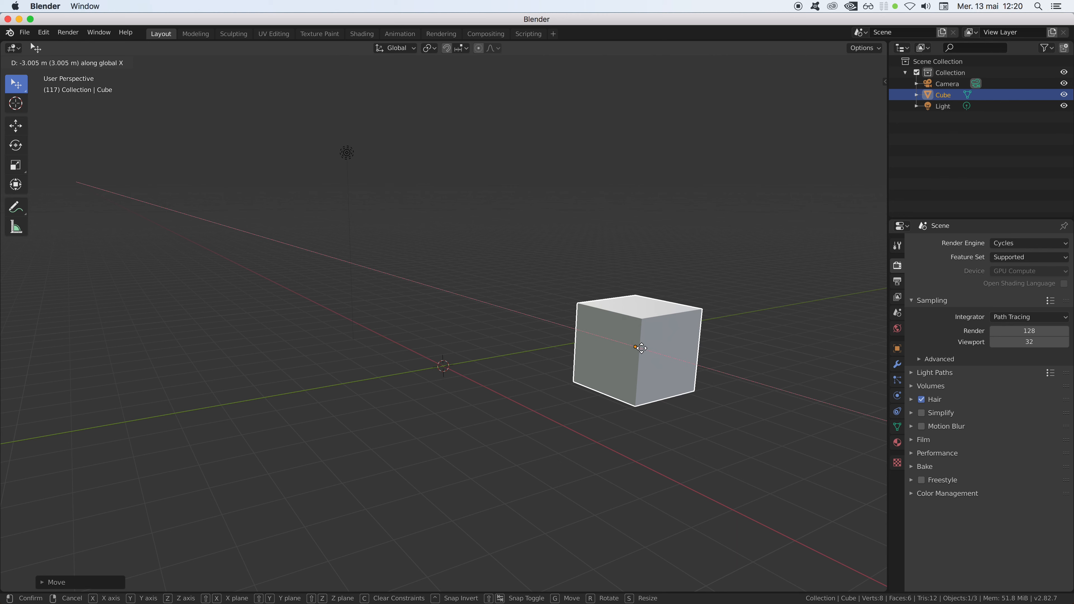
key("z")
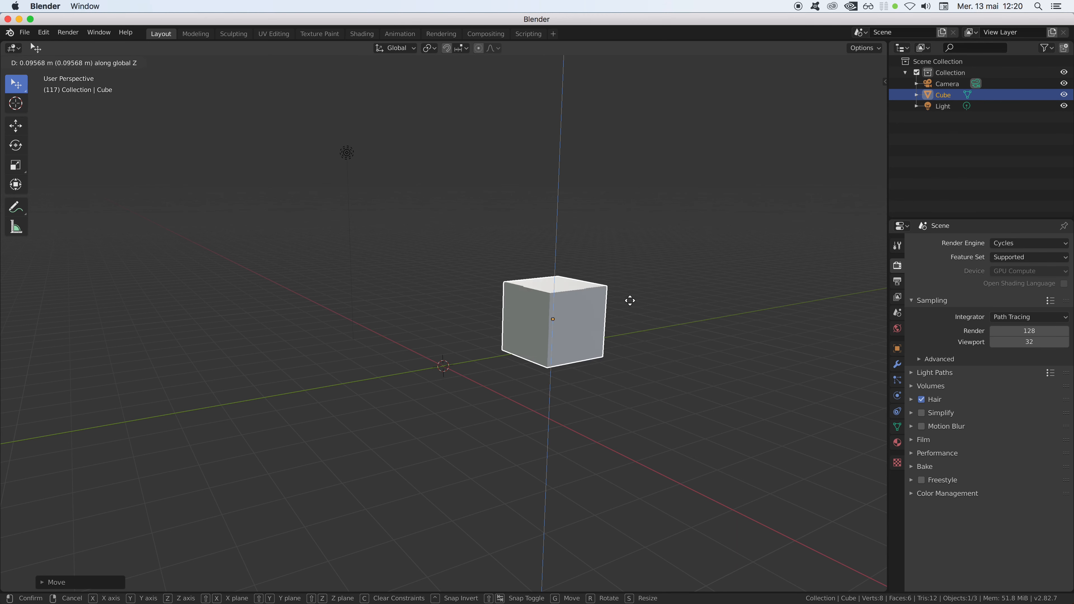
left_click(615, 337)
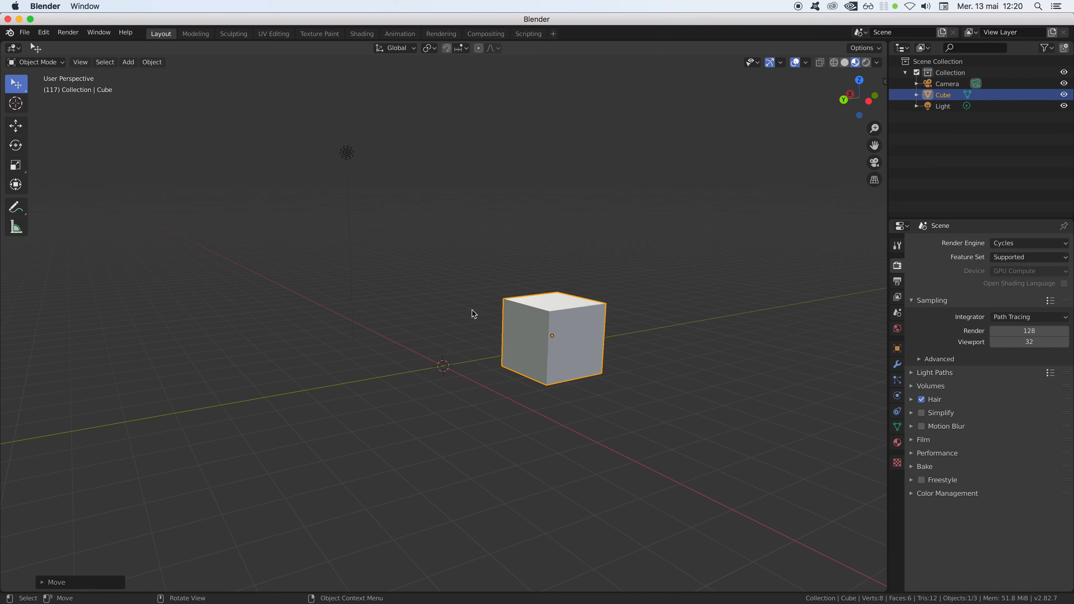
- Shift the cube toward the 3D cursor with the Tweak tool and clear its location
left_click(16, 85)
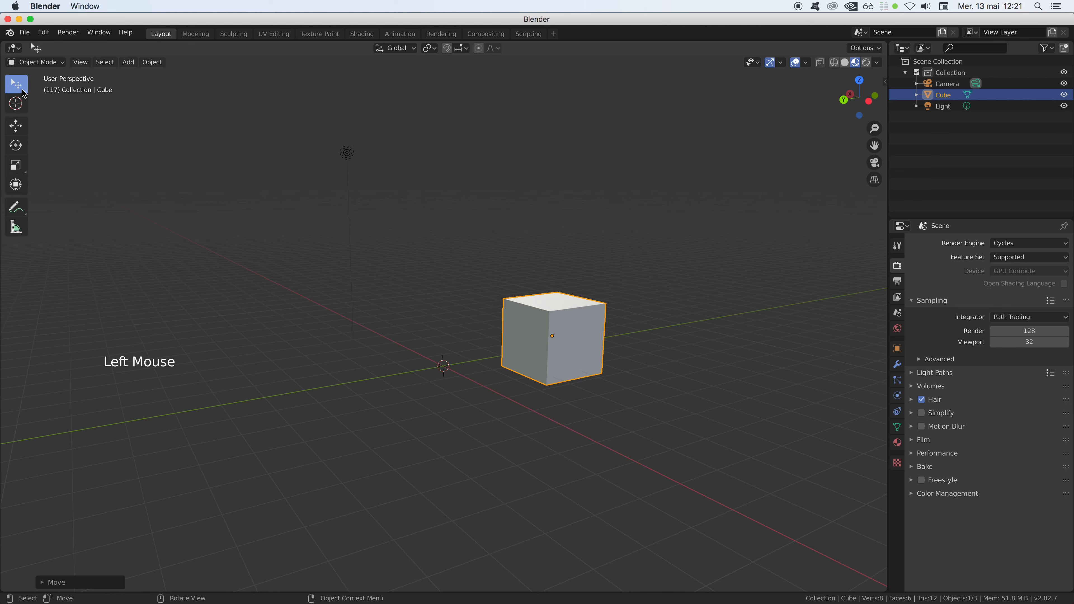
left_click_drag(566, 361, 493, 357)
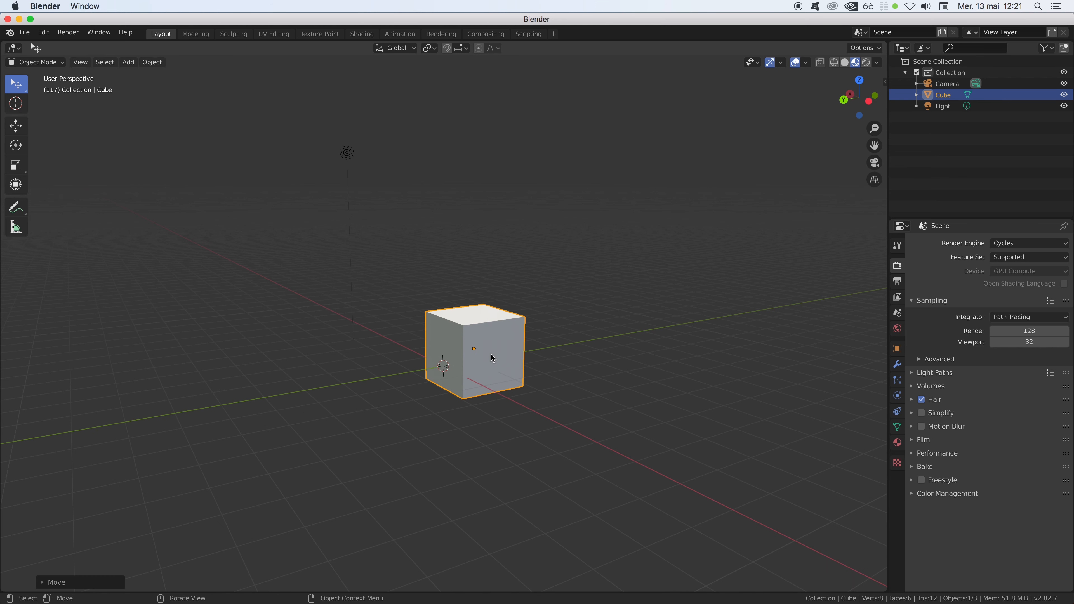
key("alt+g")
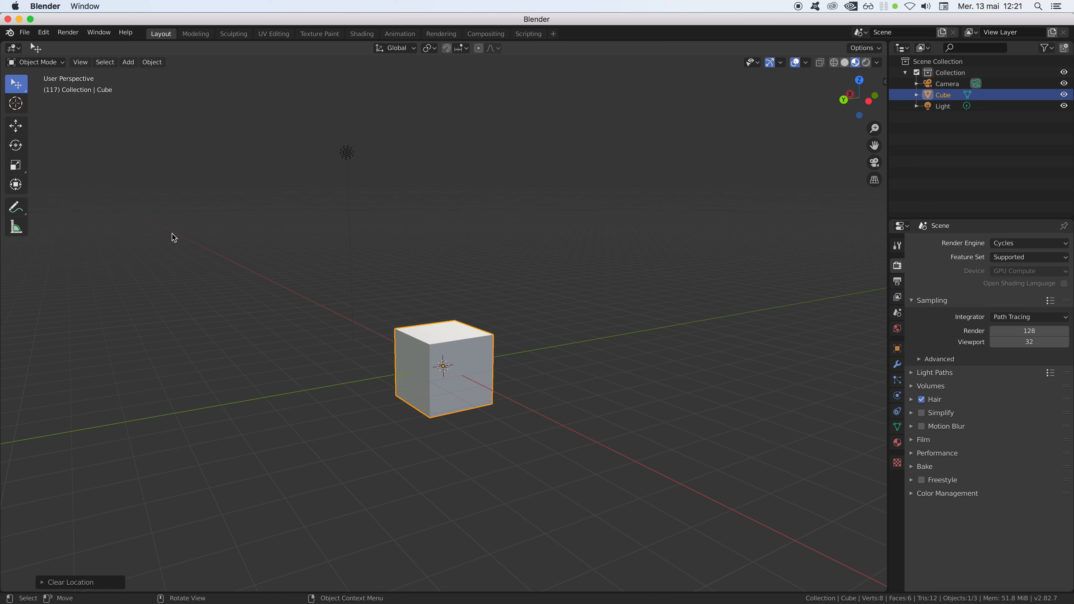
- Rotate the cube freely, switch to trackball rotation and leave it almost upright
left_click(22, 84)
key("r")
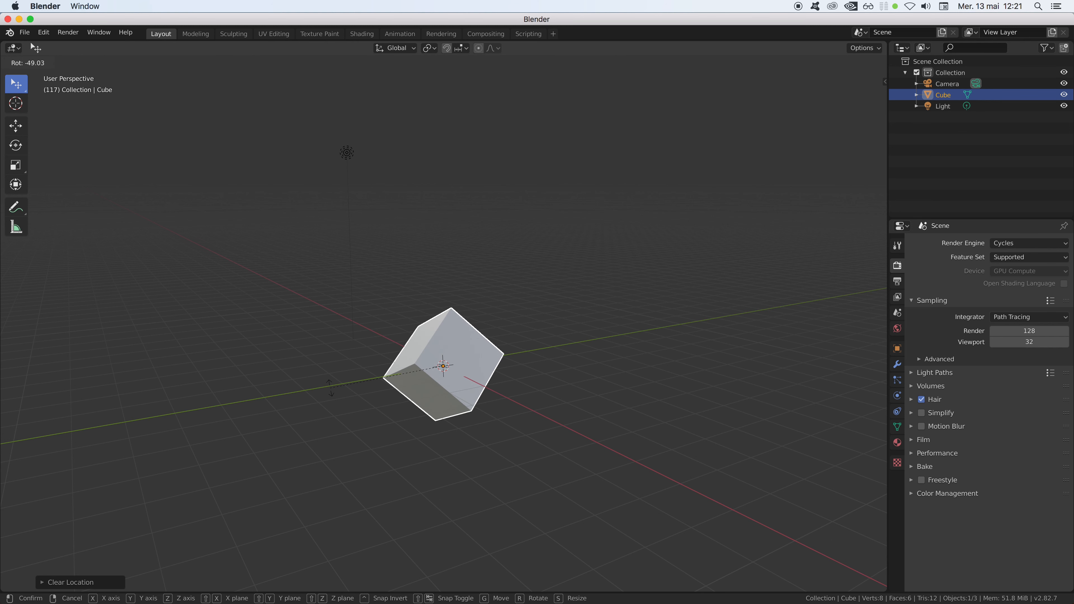
key("r")
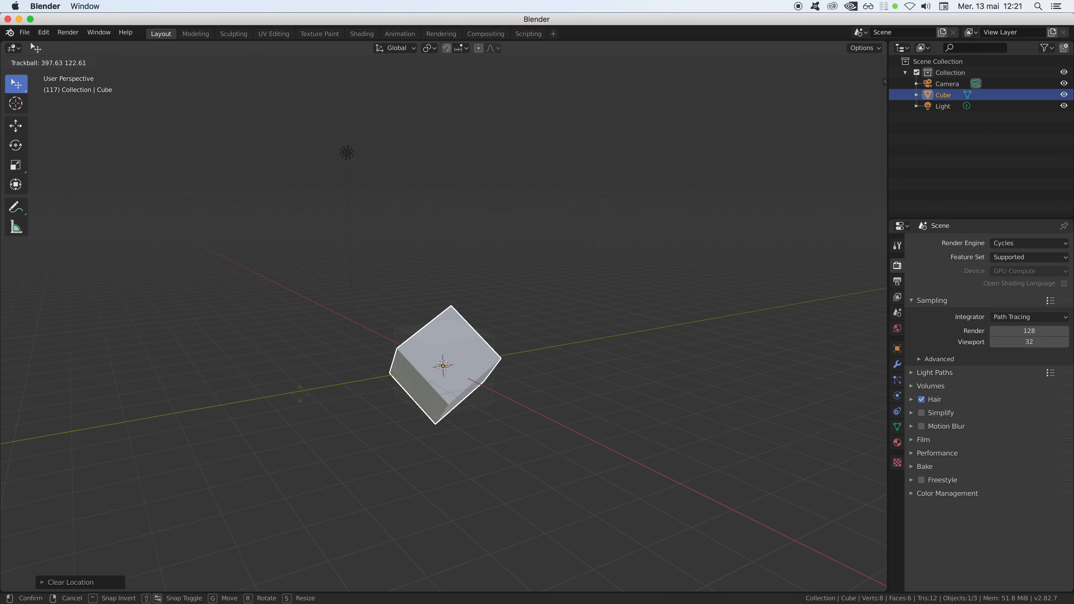
left_click(347, 276)
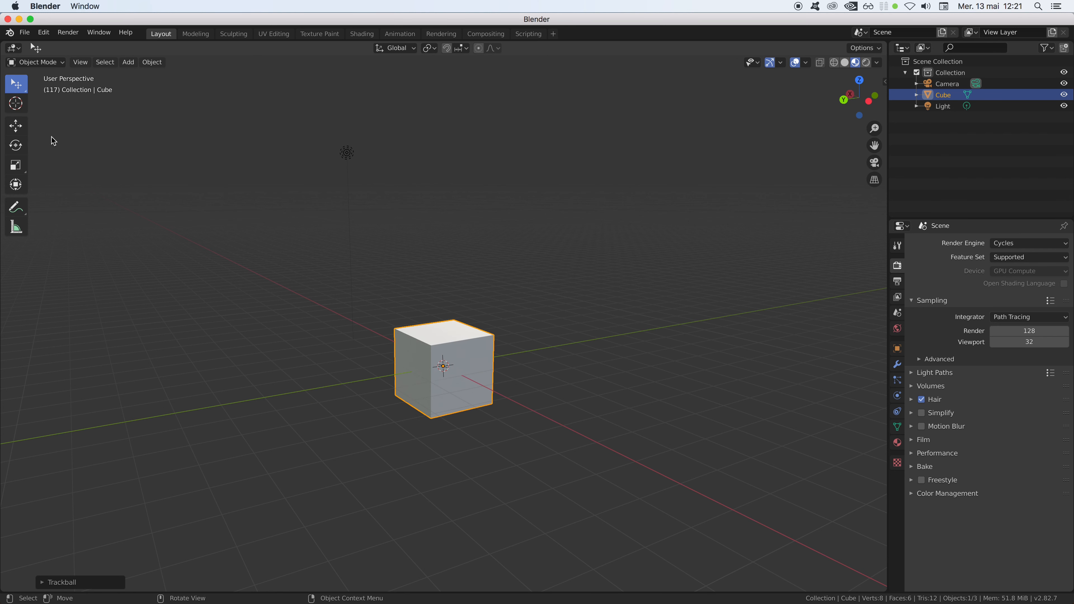
- Turn the cube in several directions with the Rotate tool, clear its rotation and return to the Tweak tool
left_click(18, 145)
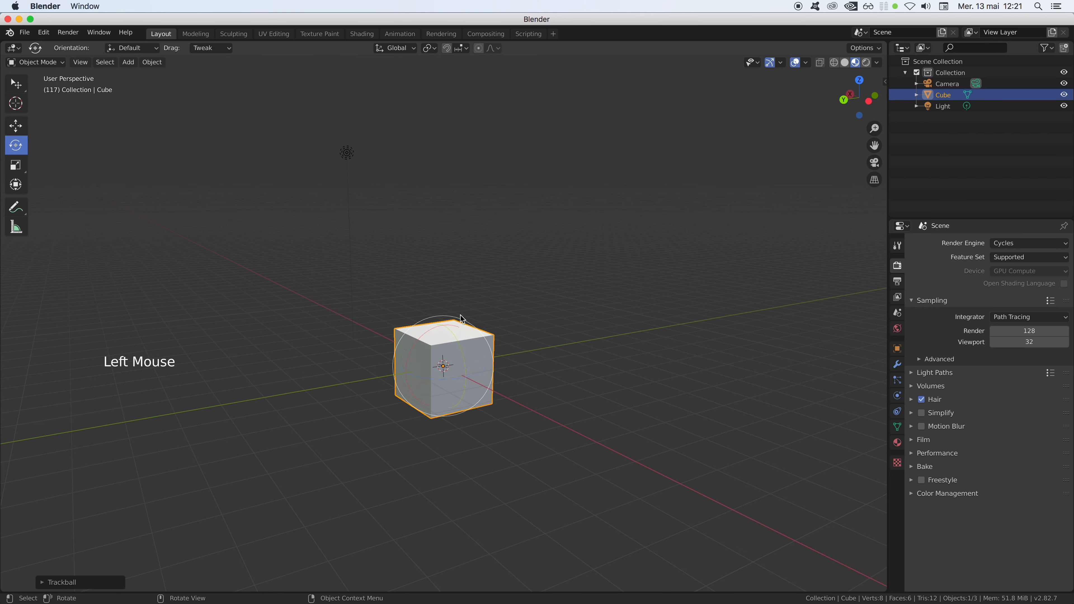
left_click_drag(455, 320, 527, 390)
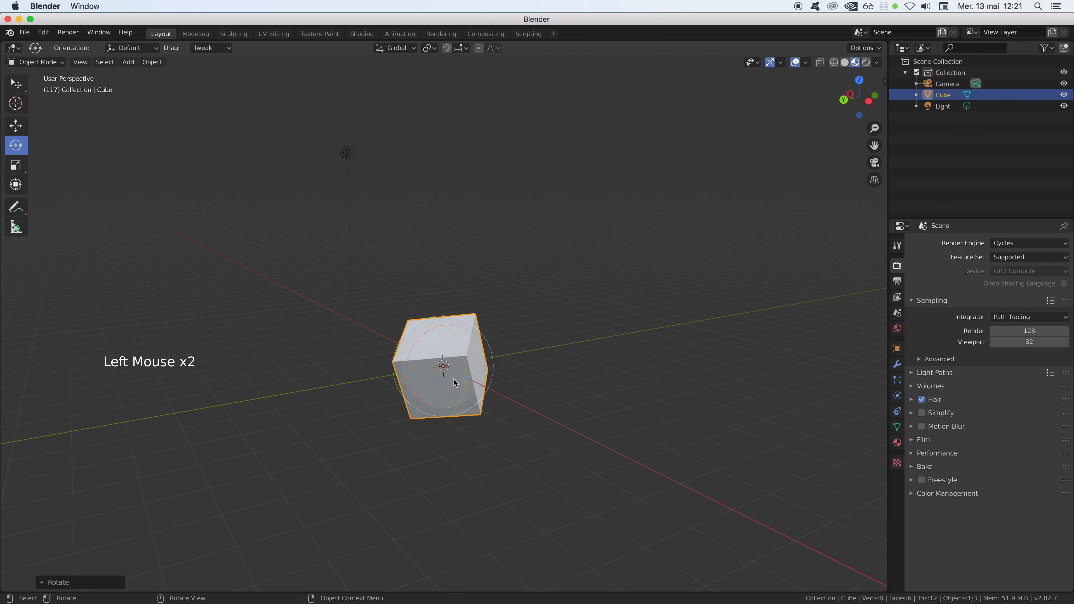
left_click_drag(465, 363, 568, 374)
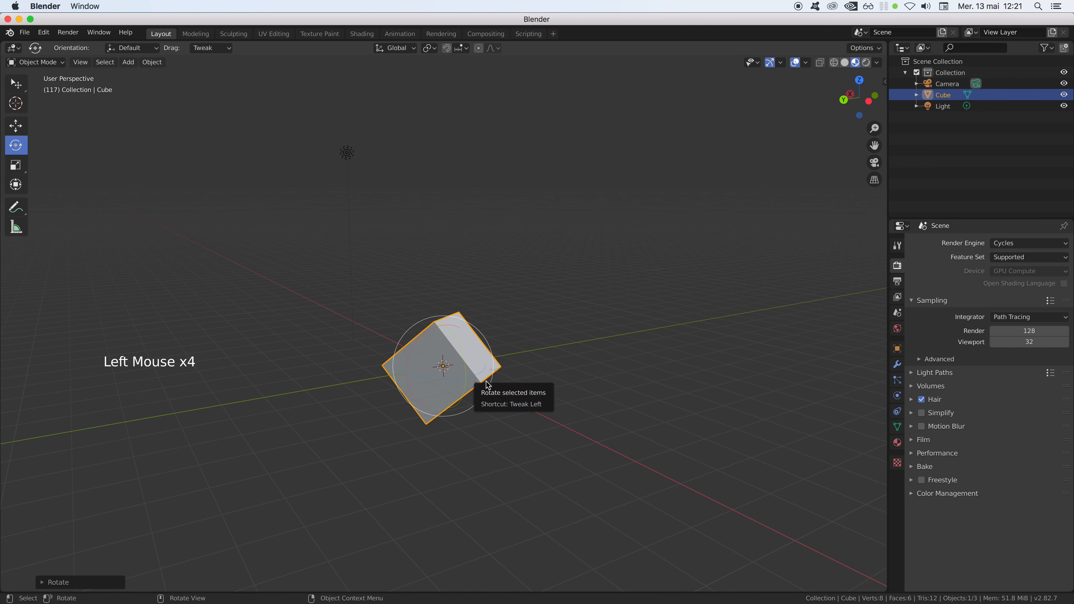
key("alt+r")
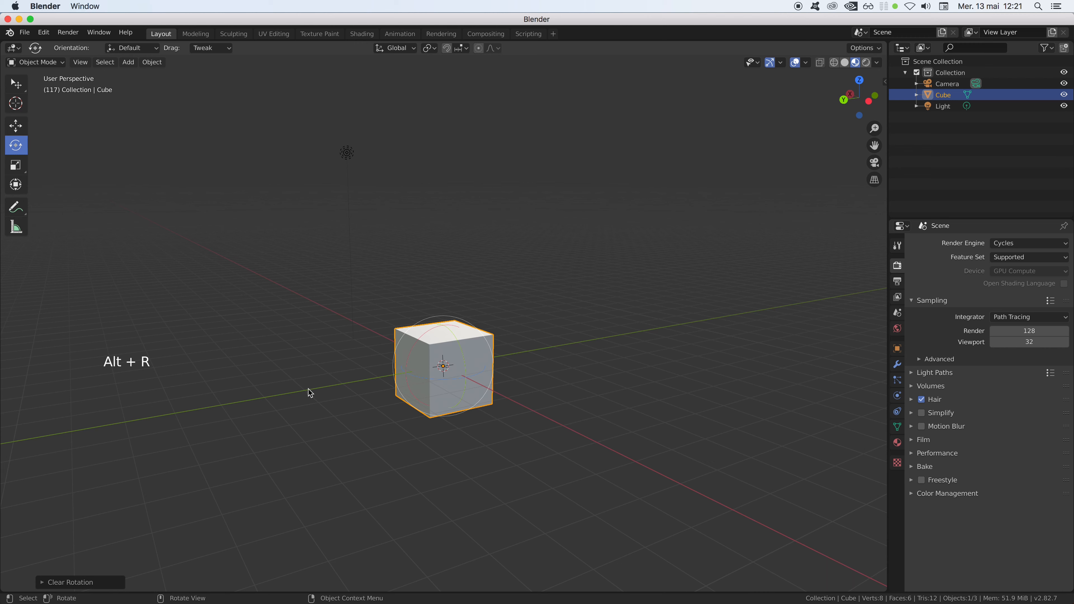
left_click(16, 86)
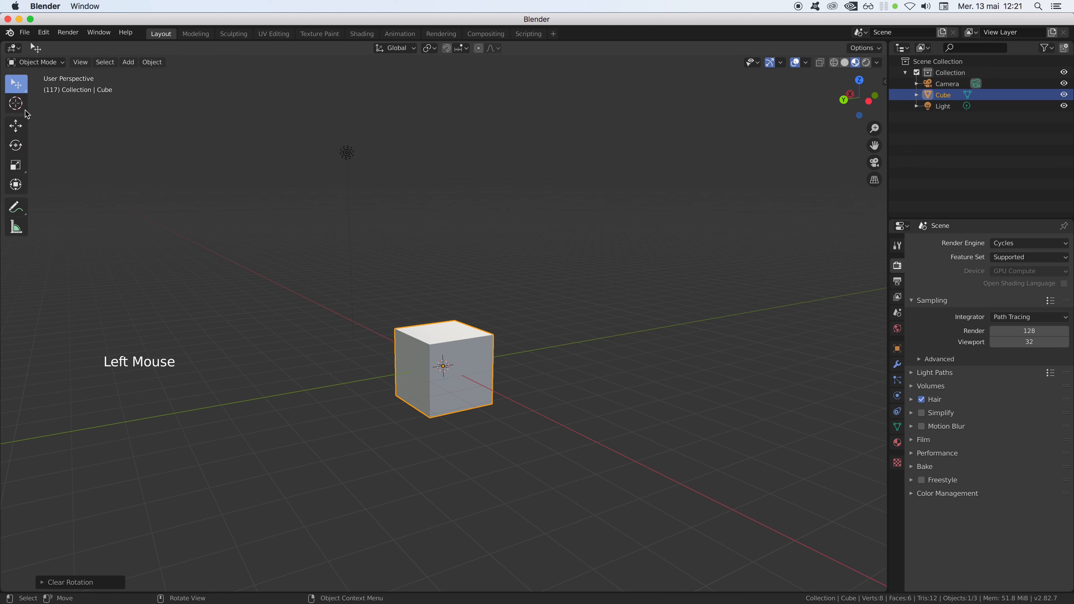
- Scale the cube, trying the local X and global Y constraints before making it slightly taller along global Z
key("s")
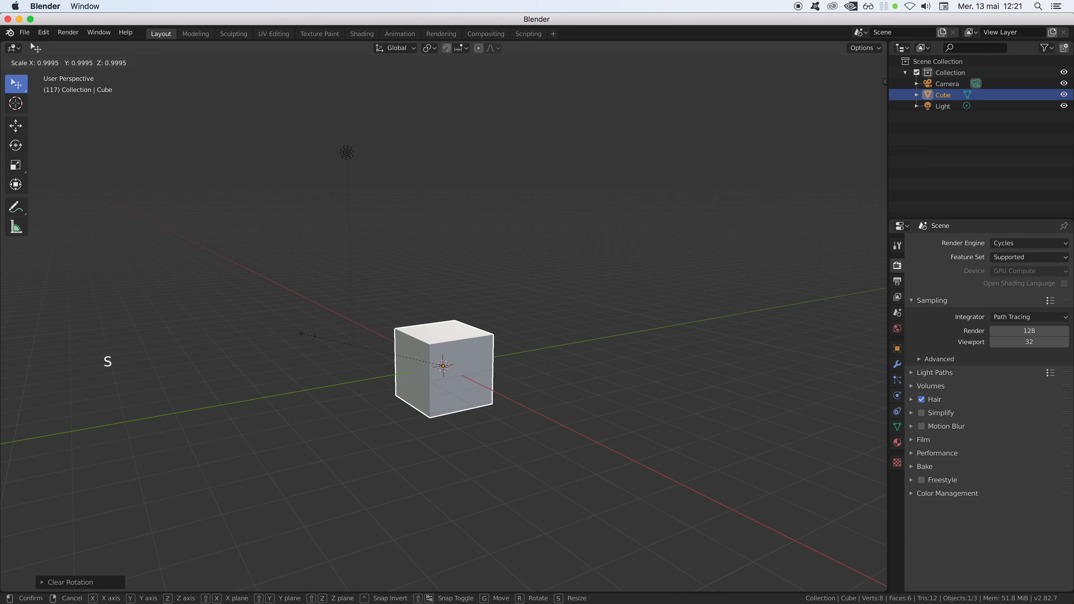
key("x")
key("x")
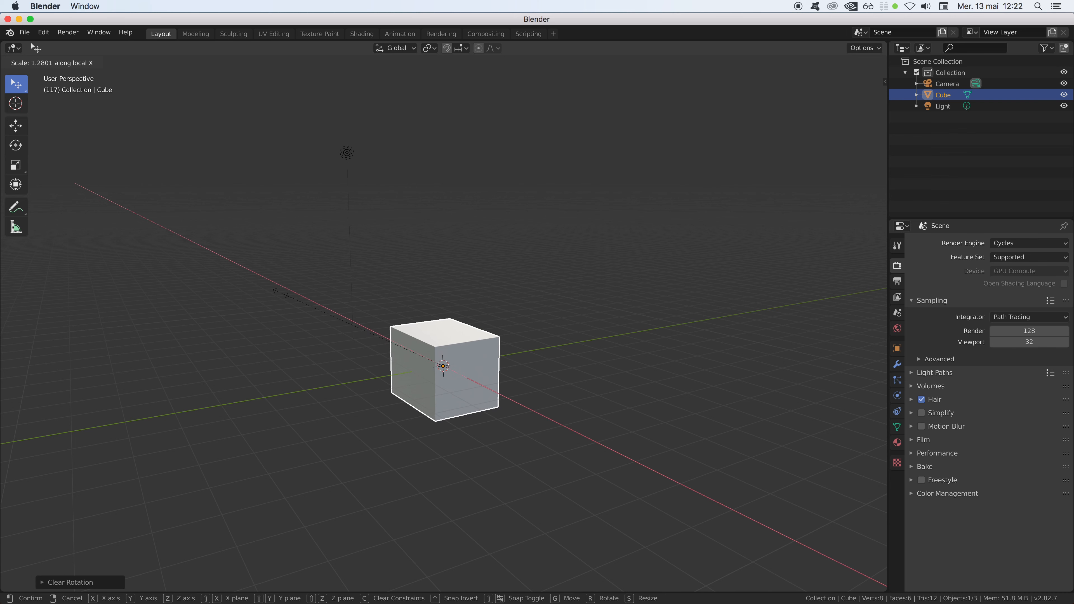
key("y")
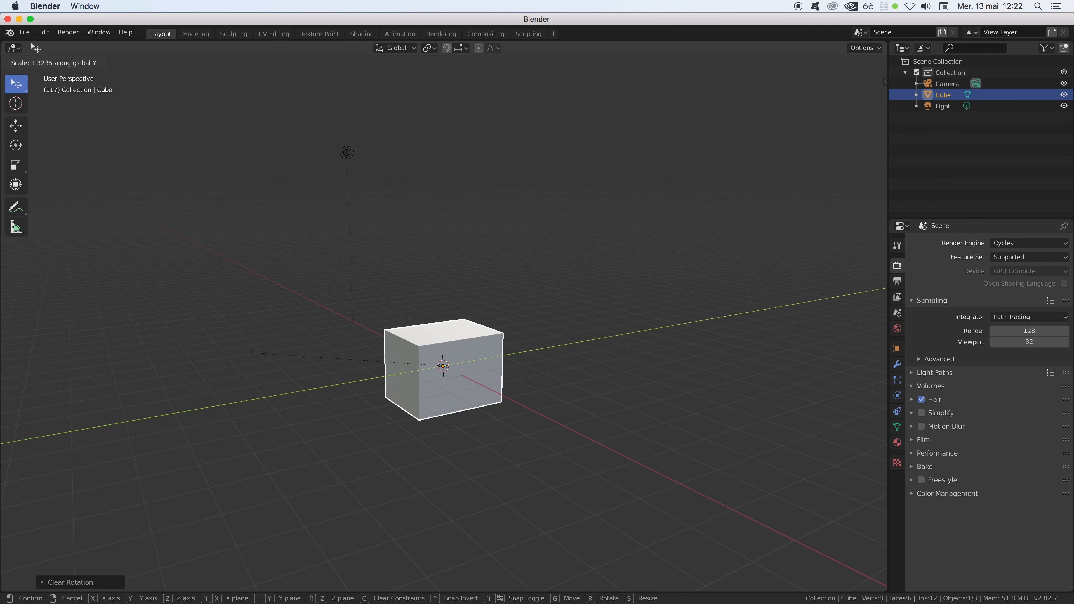
key("z")
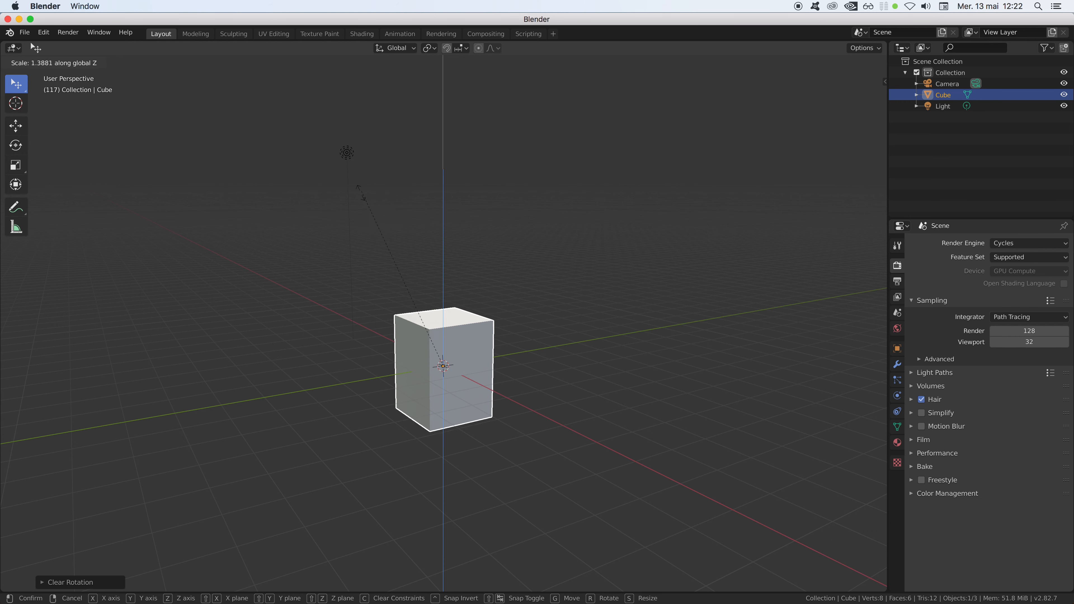
left_click(357, 231)
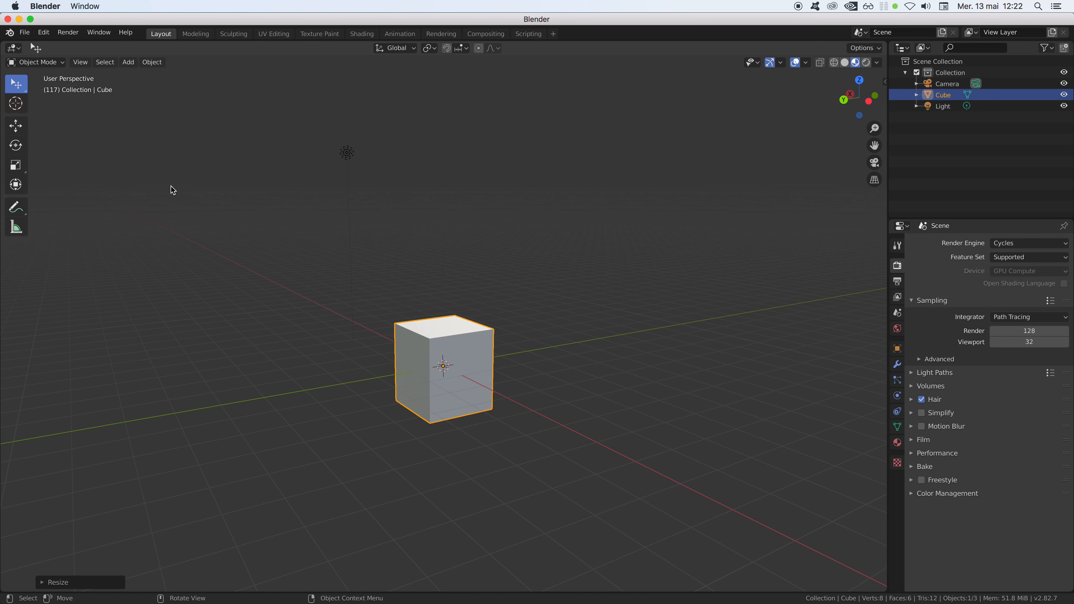
- Make the cube taller along Z and narrower along Y with the Scale tool's gizmo, and clear its scale
left_click(15, 165)
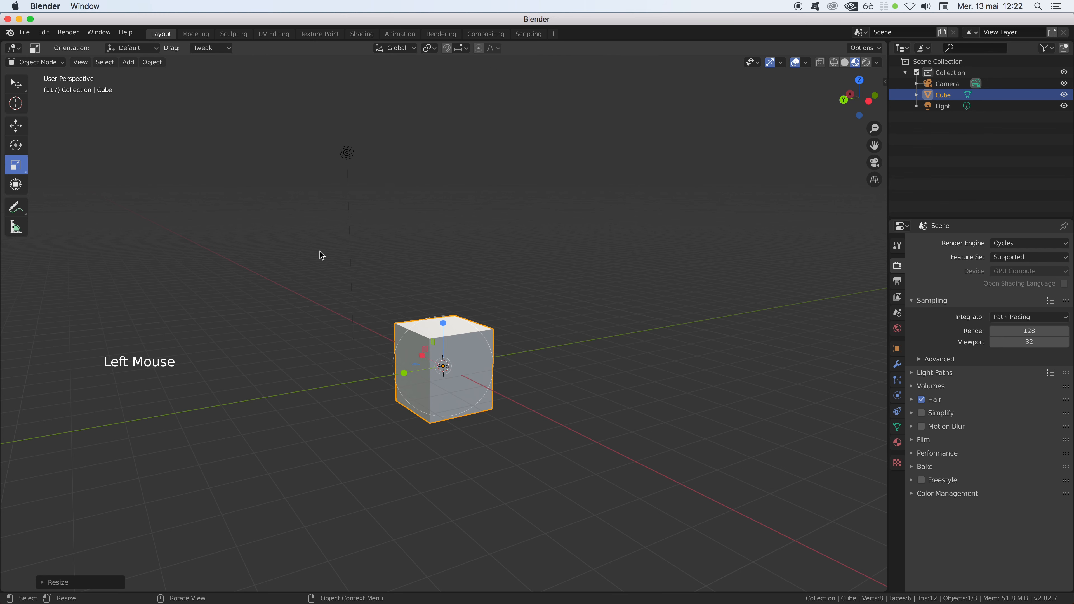
left_click_drag(443, 323, 410, 374)
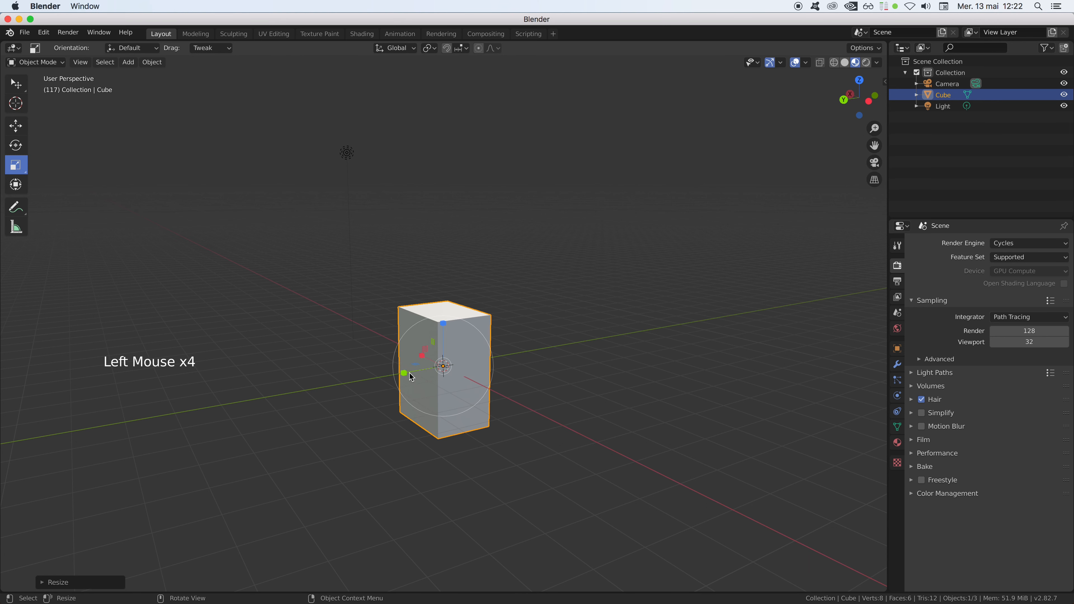
left_click(338, 262)
key("alt+s")
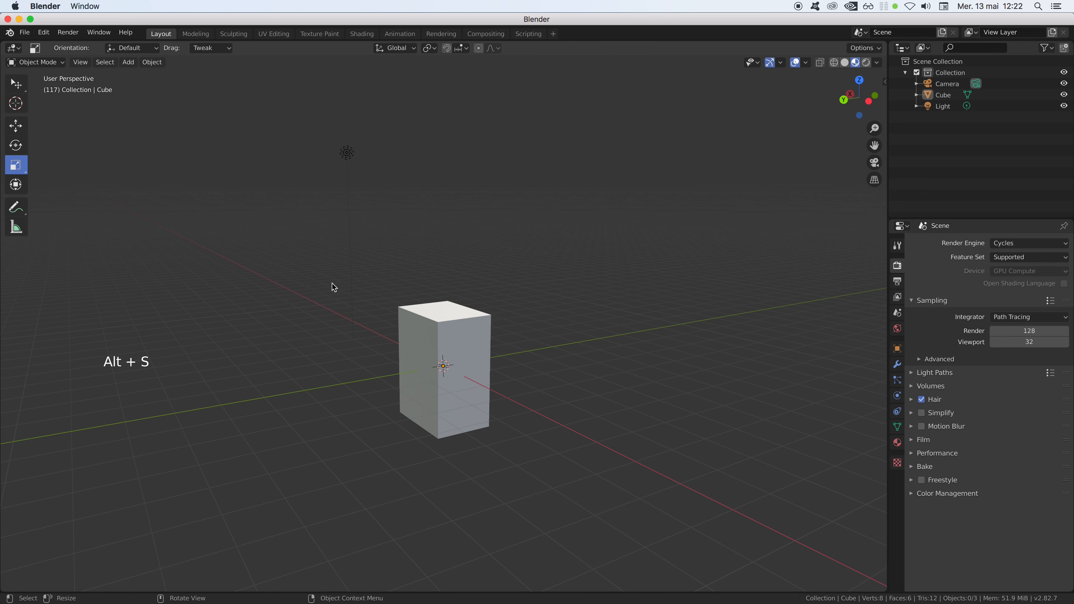
left_click(412, 347)
key("alt+s")
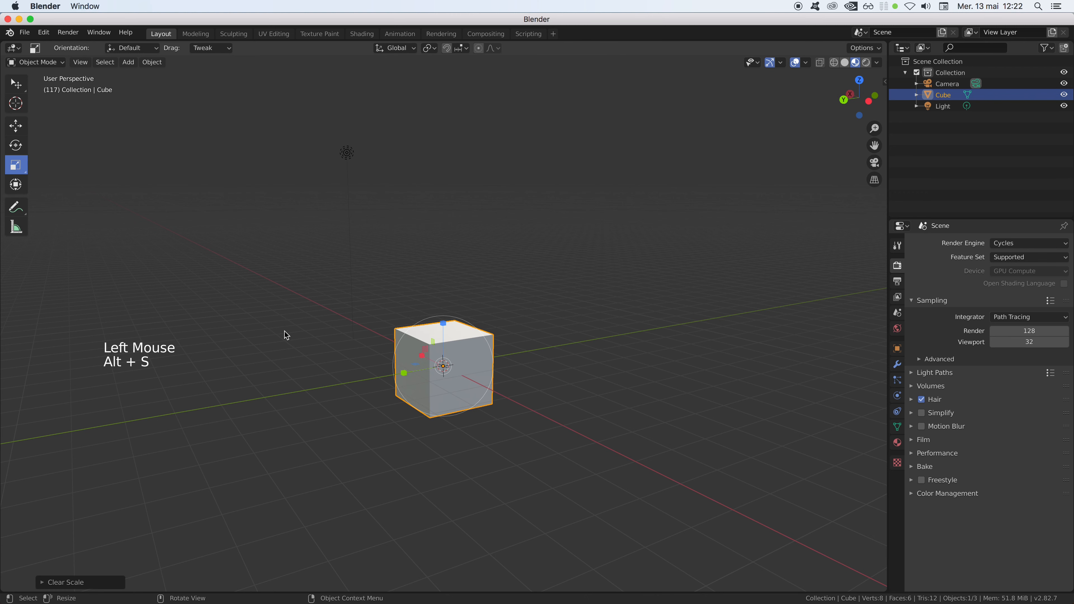
- Clear the selection with the Tweak tool, switch to the combined Transform tool and select the cube again
left_click(16, 83)
left_click(159, 231)
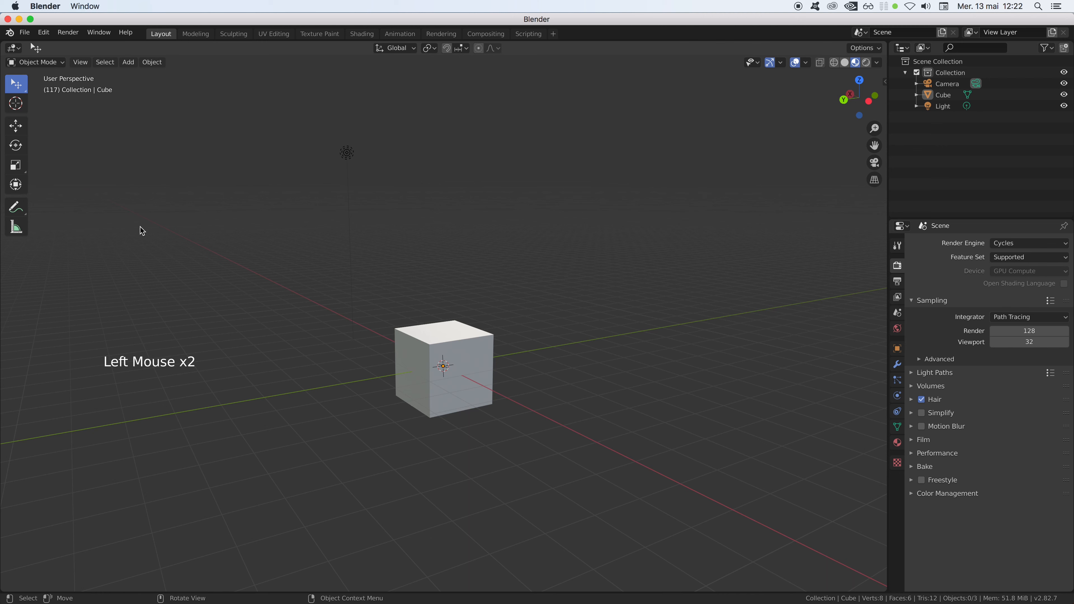
left_click(20, 187)
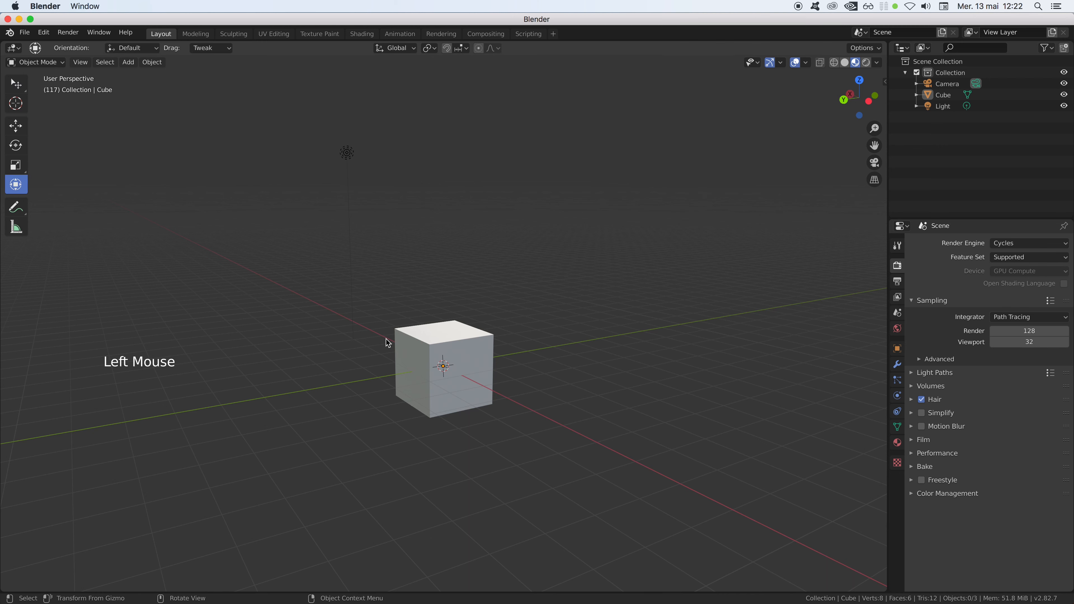
left_click(447, 349)
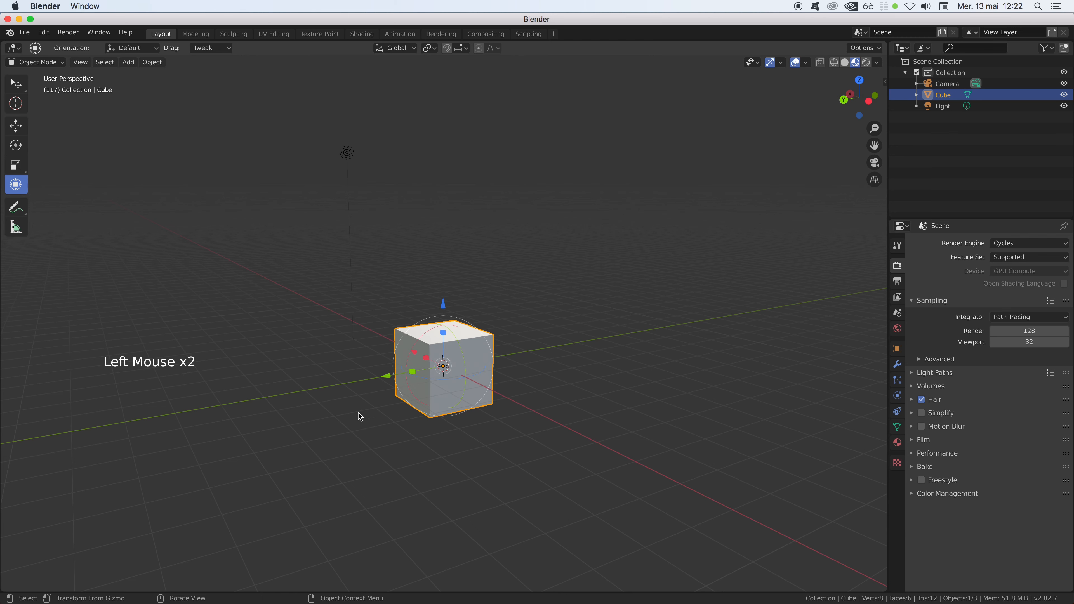
- Lower the cube slightly along Z, slide it along Y and rotate it with the Transform gizmo
mouse_move(443, 304)
left_mouse_down()
mouse_move(442, 250)
mouse_move(443, 315)
left_mouse_up()
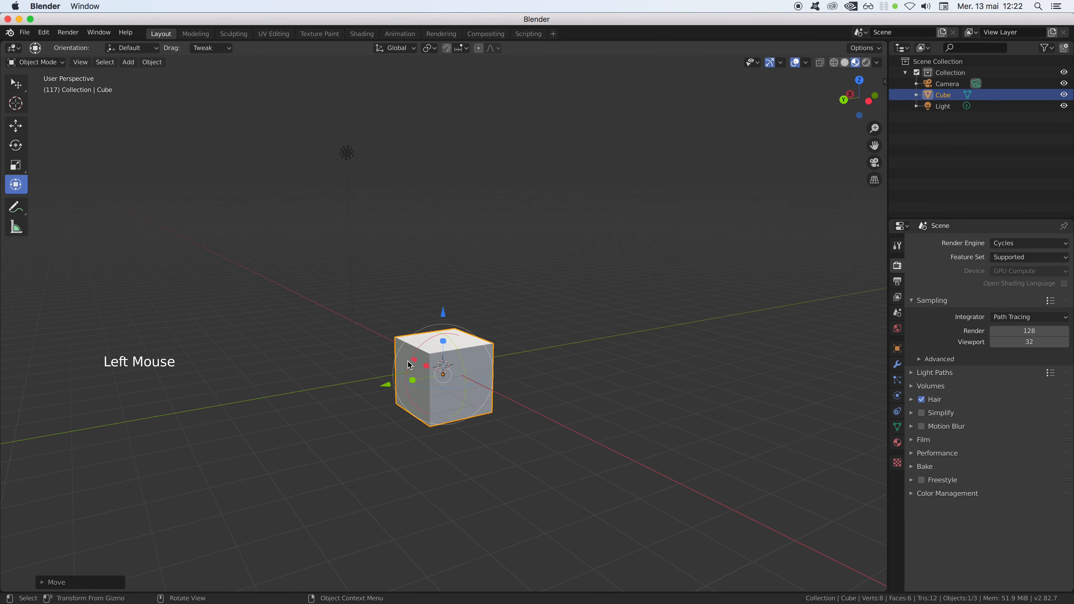
left_click_drag(394, 386, 461, 403)
mouse_move(510, 363)
left_mouse_down()
mouse_move(529, 381)
mouse_move(520, 368)
mouse_move(535, 353)
mouse_move(518, 347)
left_mouse_up()
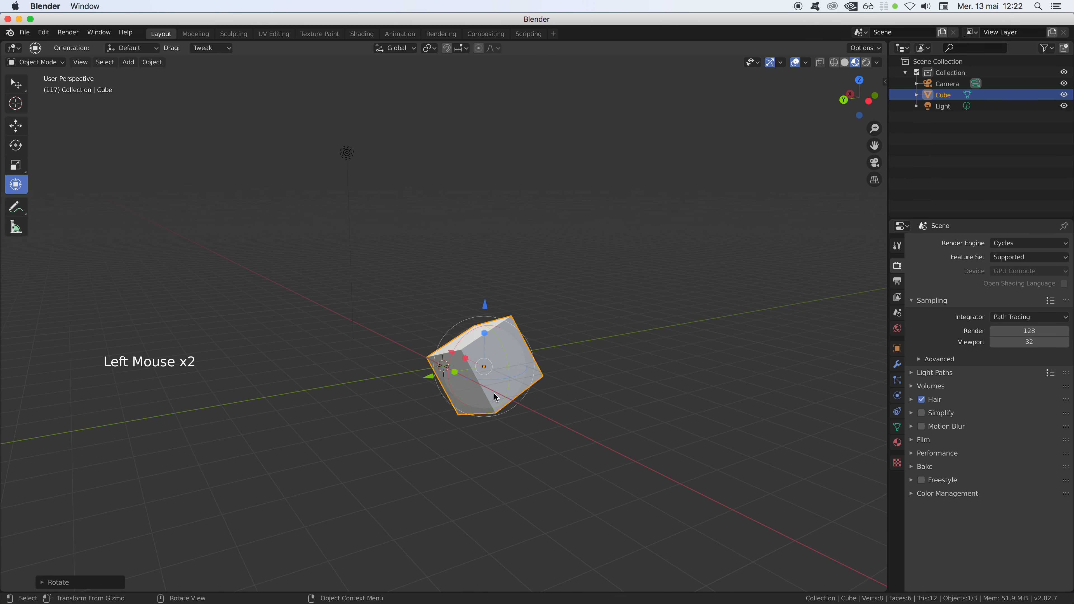
- Rotate the cube further and resize it along its X and Y axes with the Transform gizmo
left_click_drag(493, 389, 469, 397)
left_click_drag(465, 358, 482, 341)
mouse_move(452, 380)
left_mouse_down()
mouse_move(406, 395)
mouse_move(449, 379)
left_mouse_up()
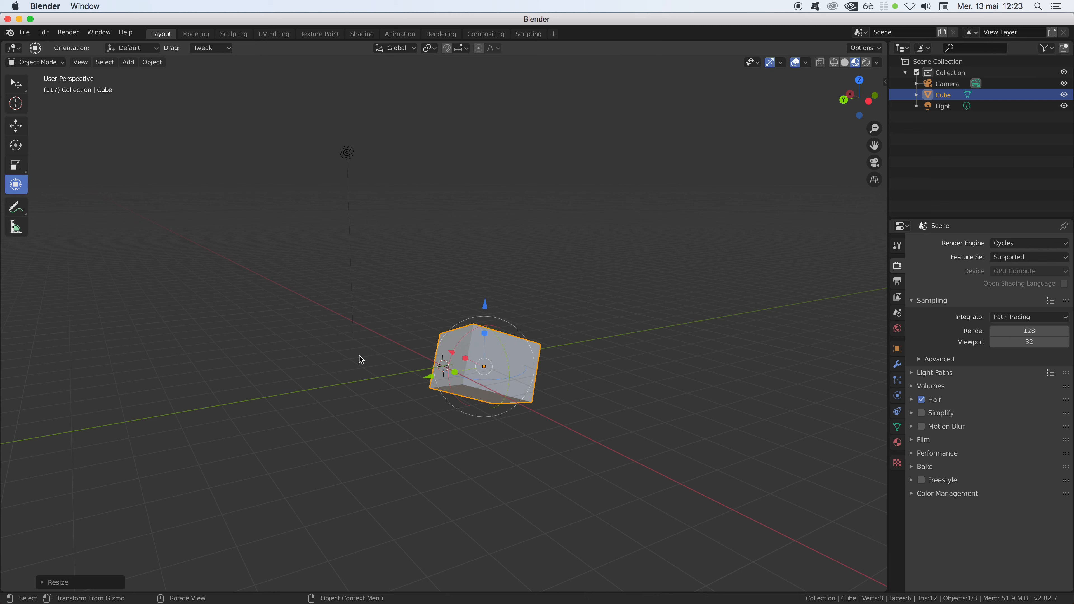
- Clear the cube's scale, rotation and location, and deselect it with the Tweak tool
key("alt+s")
key("alt+r")
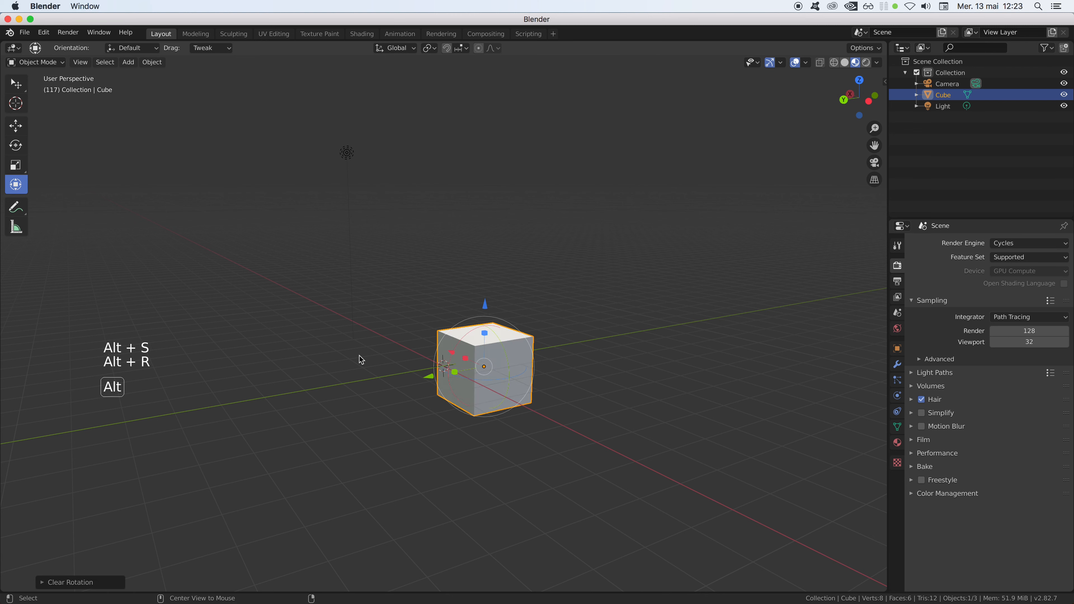
key("alt+g")
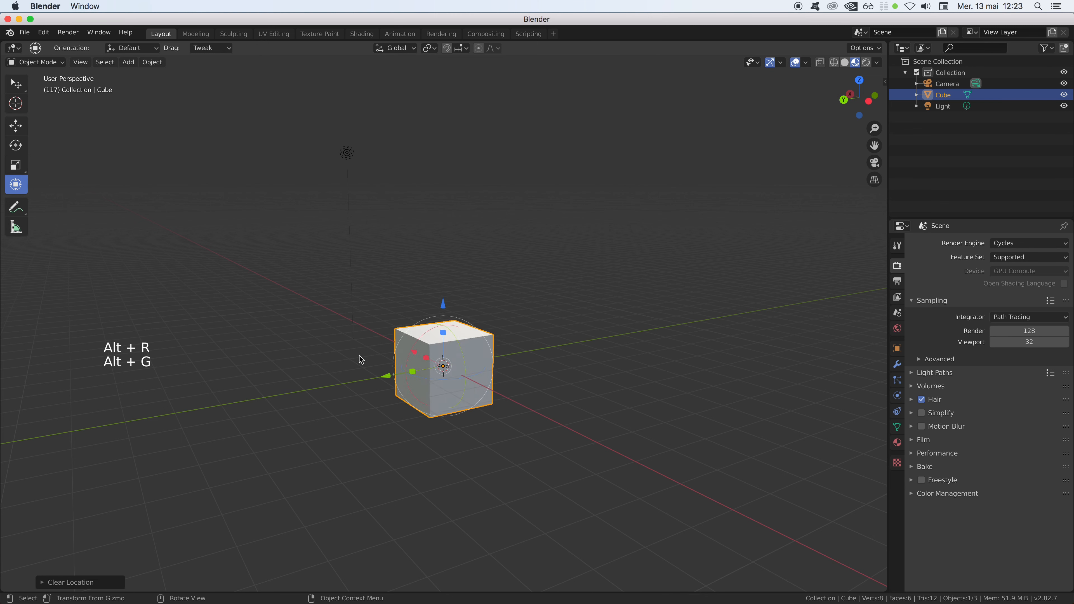
left_click(17, 83)
left_click(238, 374)
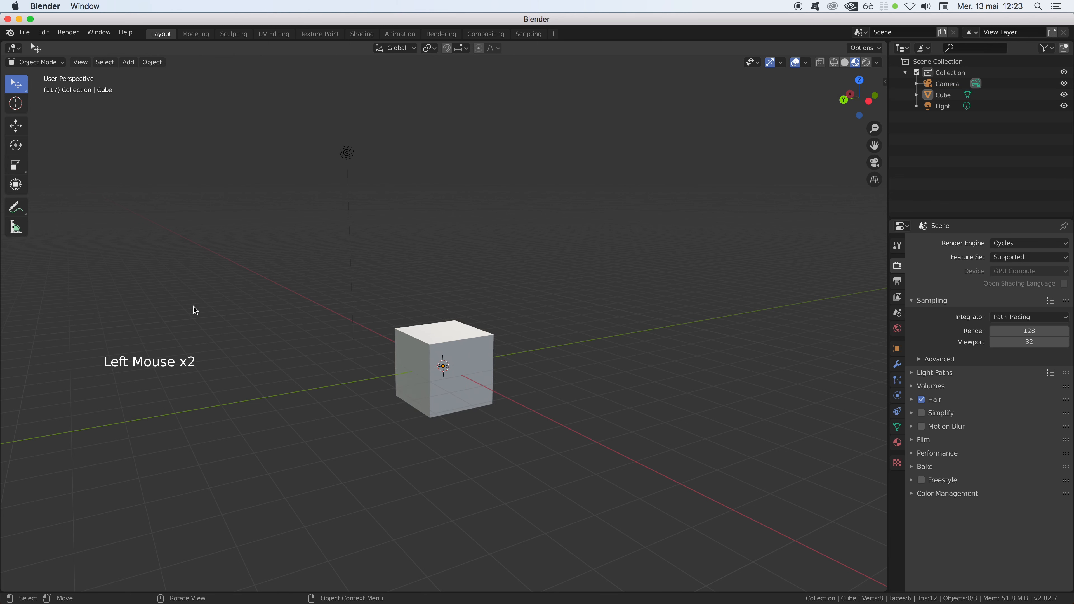
- Draw a curved freehand annotation in the empty space beside the cube and erase it with the Annotate Eraser
left_click(19, 211)
mouse_move(219, 223)
left_mouse_down()
mouse_move(273, 259)
mouse_move(297, 183)
mouse_move(266, 300)
mouse_move(247, 277)
left_mouse_up()
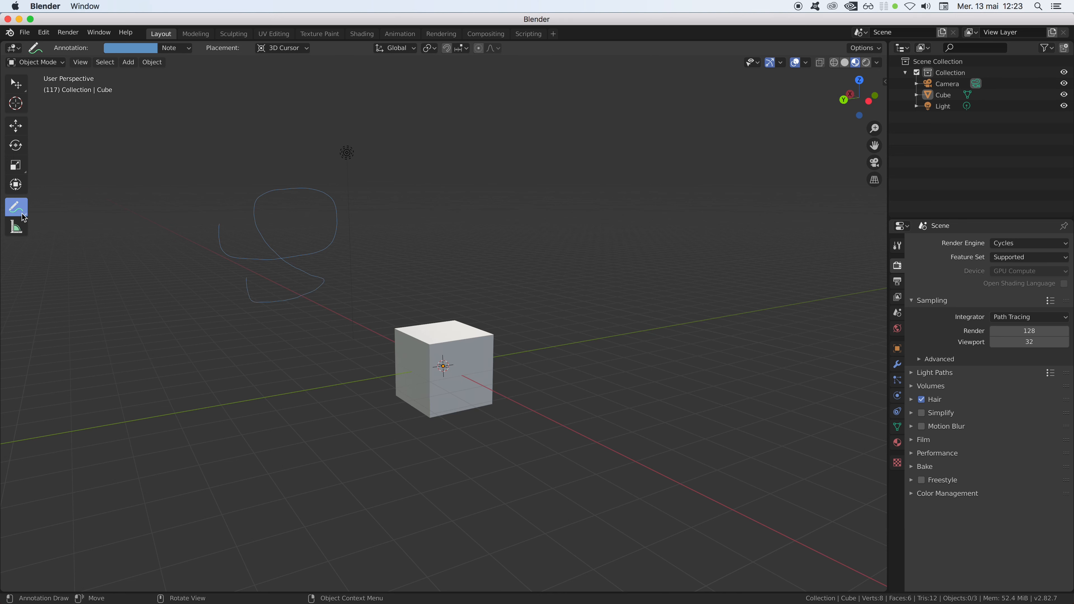
mouse_move(19, 209)
left_mouse_down()
mouse_move(39, 215)
mouse_move(71, 281)
left_mouse_up()
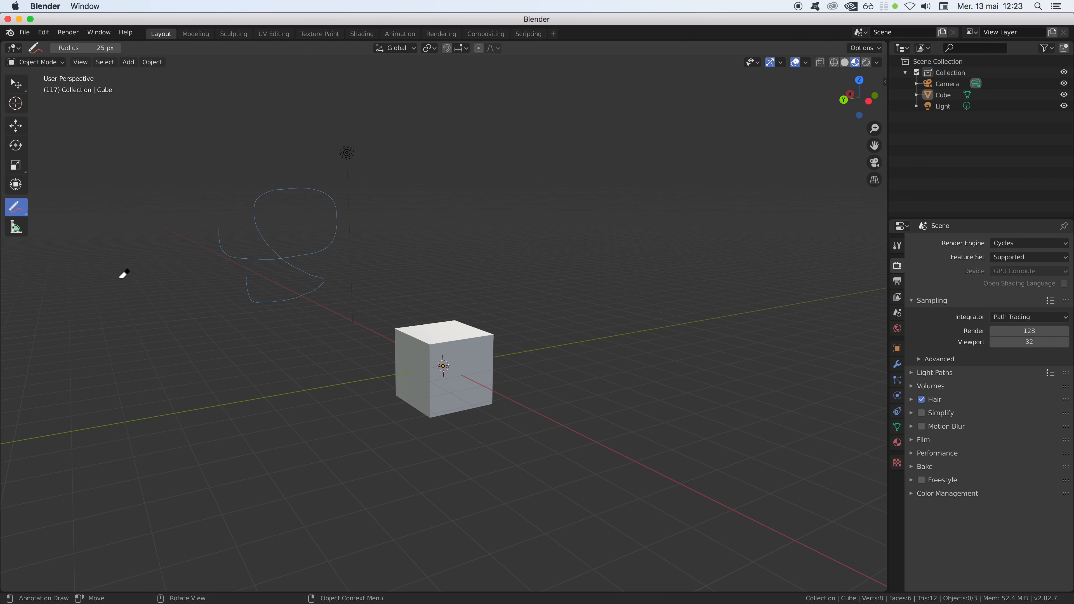
mouse_move(221, 222)
left_mouse_down()
mouse_move(216, 240)
mouse_move(254, 262)
mouse_move(340, 250)
mouse_move(216, 252)
mouse_move(269, 249)
mouse_move(258, 192)
mouse_move(293, 189)
mouse_move(326, 204)
mouse_move(337, 247)
left_mouse_up()
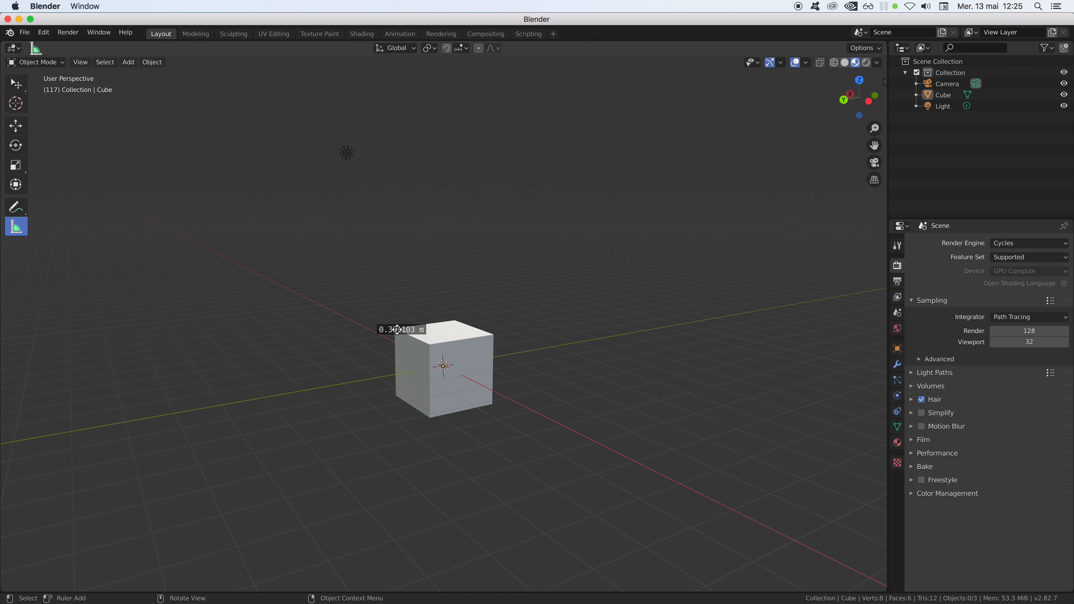
- Measure distances on the cube with the Measure tool and delete the diagonal ruler across its front face
left_click_drag(397, 329, 428, 404)
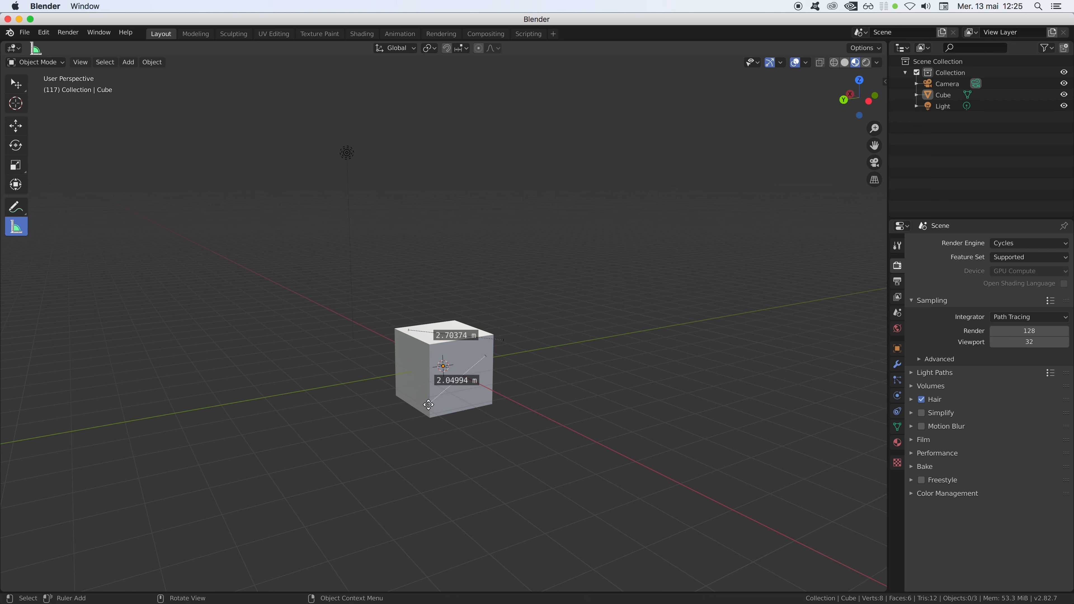
left_click_drag(429, 405, 428, 405)
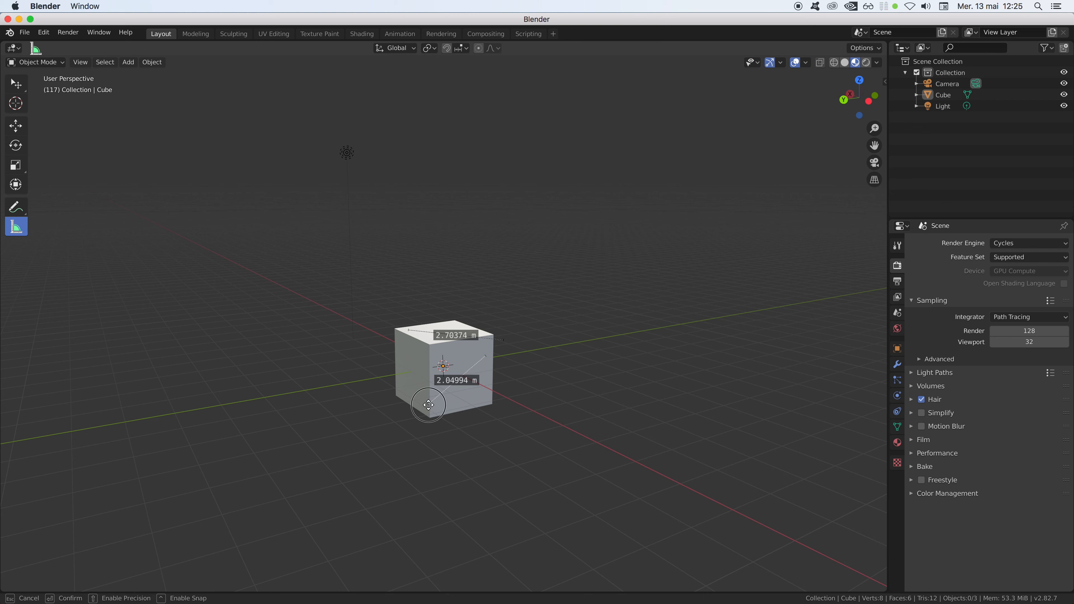
key("x")
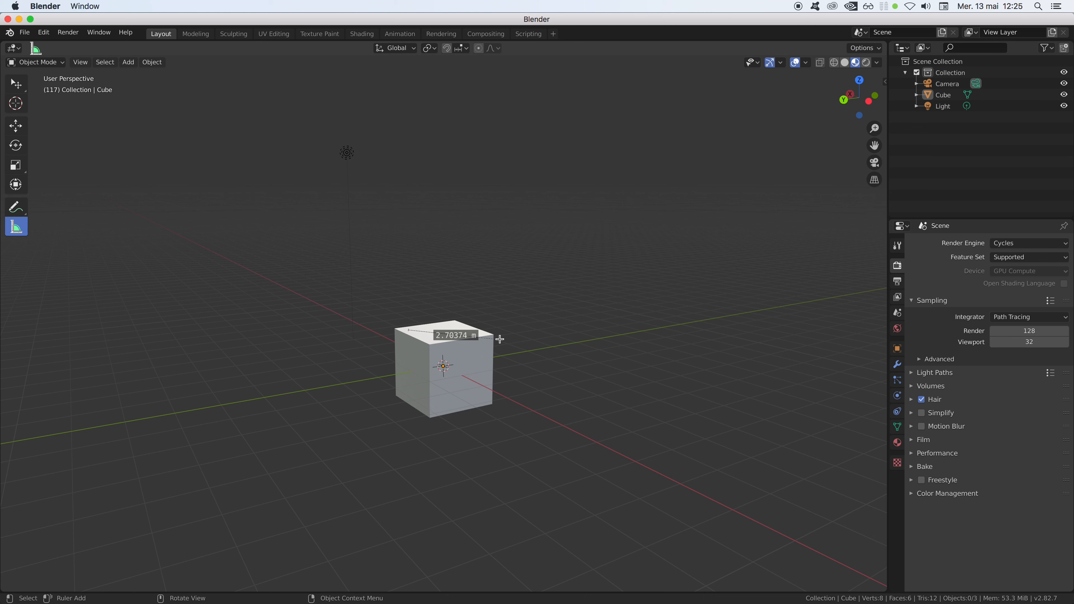
key("c")
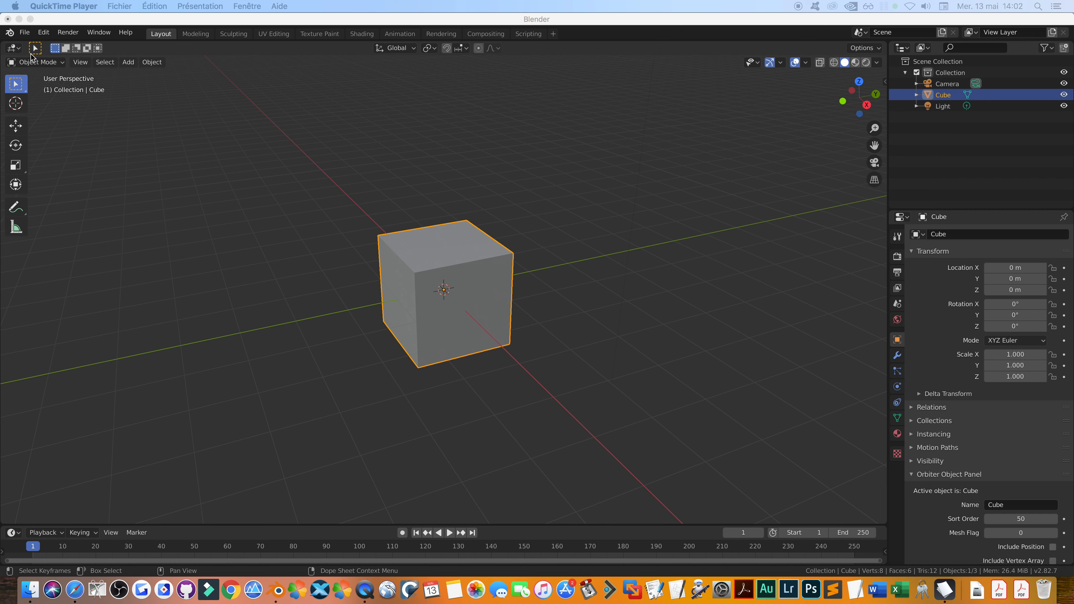
- Put the cube in Edit Mode and select two of its upper corner vertices one at a time
left_click(51, 67)
left_click(47, 87)
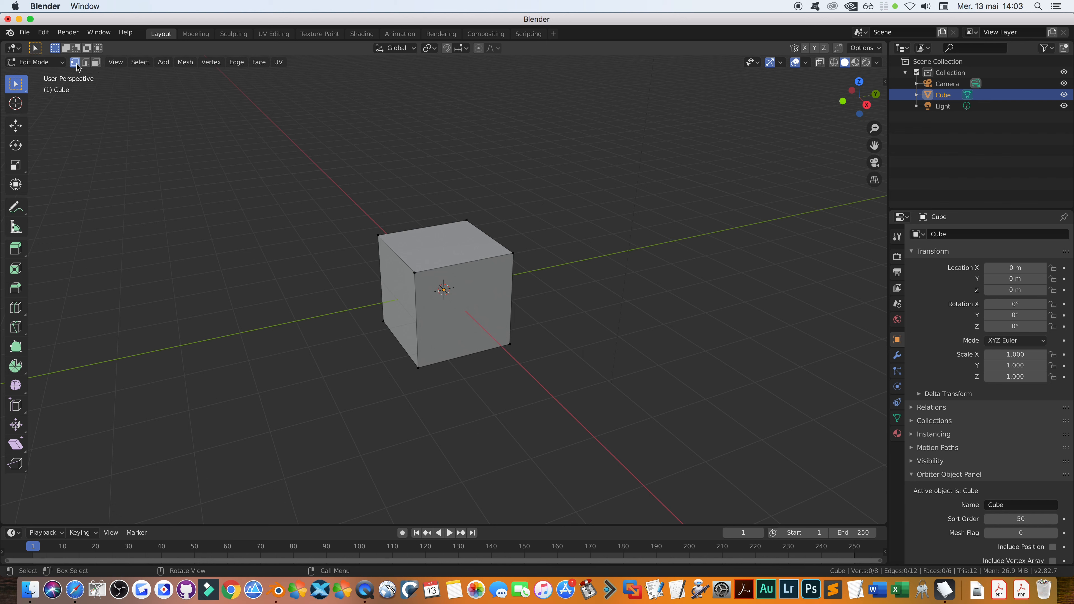
left_click(378, 235)
left_click(415, 273)
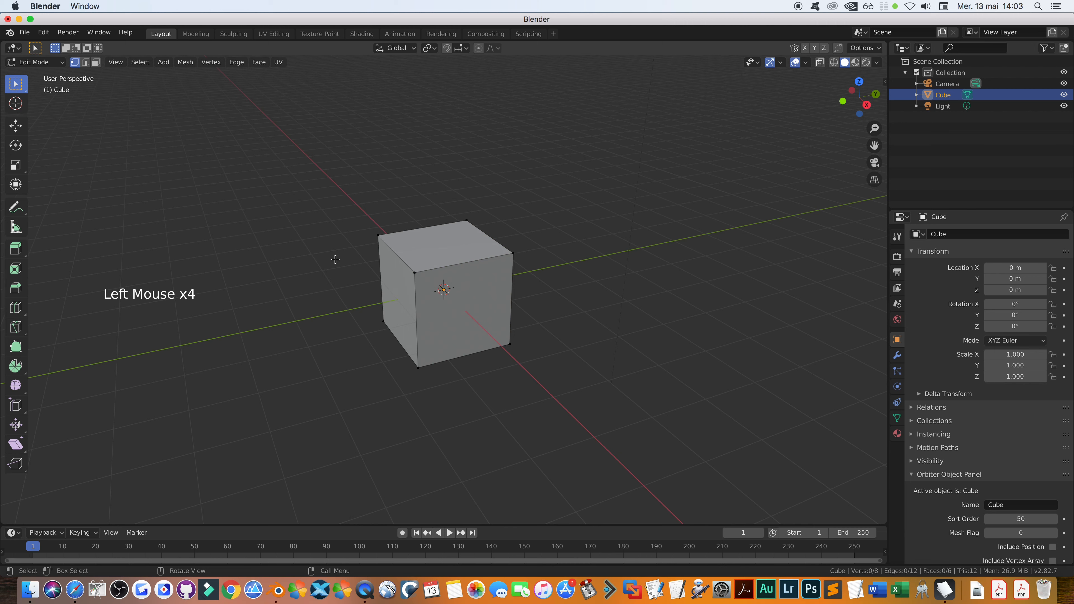
- Select three corner vertices of the cube together, two upper and one lower, and clear the selection
left_click(377, 237, "shift")
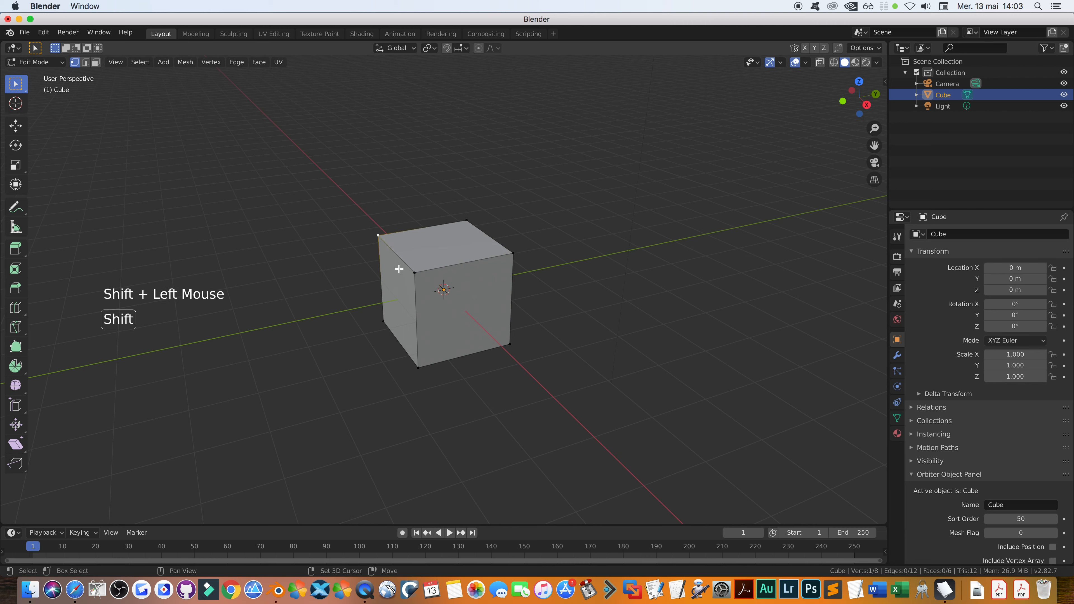
left_click(415, 273, "shift")
left_click(418, 367, "shift")
left_click(325, 358)
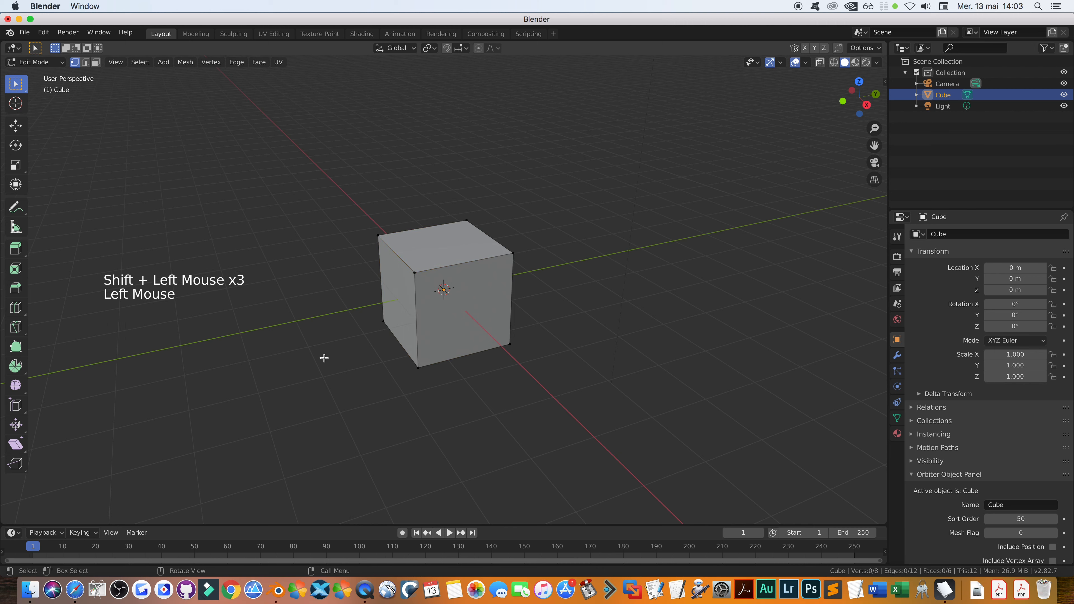
- Switch to edge select mode, select two upper edges of the cube one at a time and clear the selection
left_click(87, 63)
left_click(406, 263)
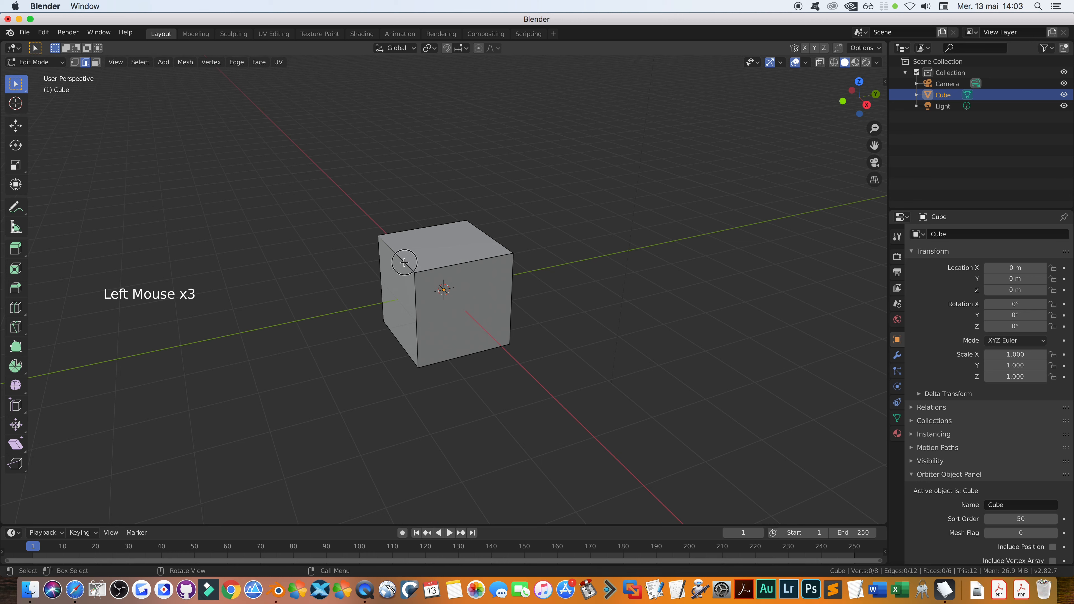
left_click(471, 263)
left_click(319, 370)
- Switch to face select mode and select the cube's top, side and front faces one at a time
left_click(96, 62)
left_click(434, 244)
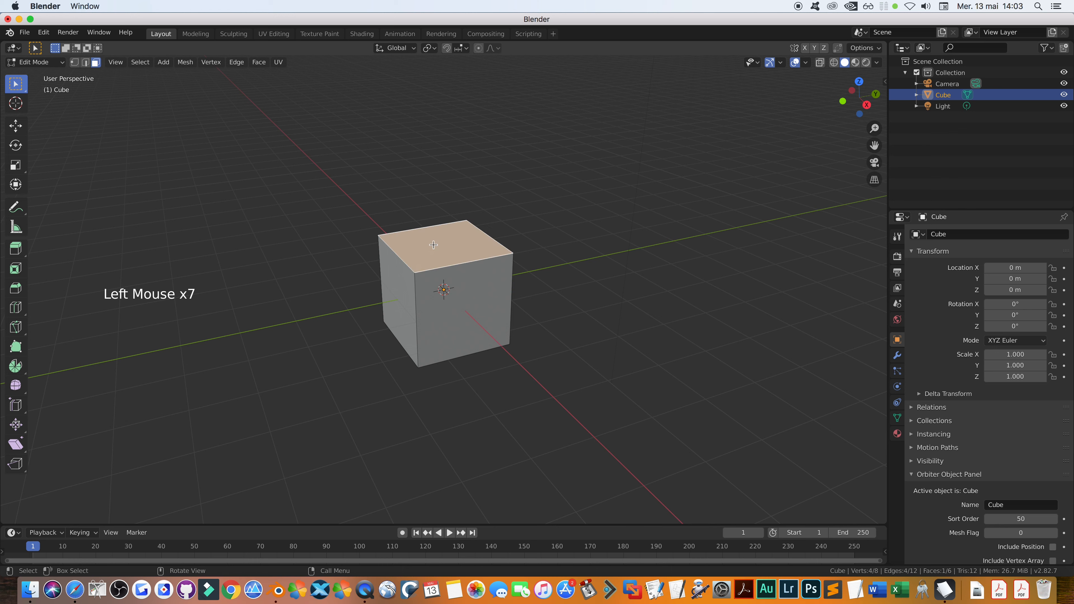
left_click(397, 296)
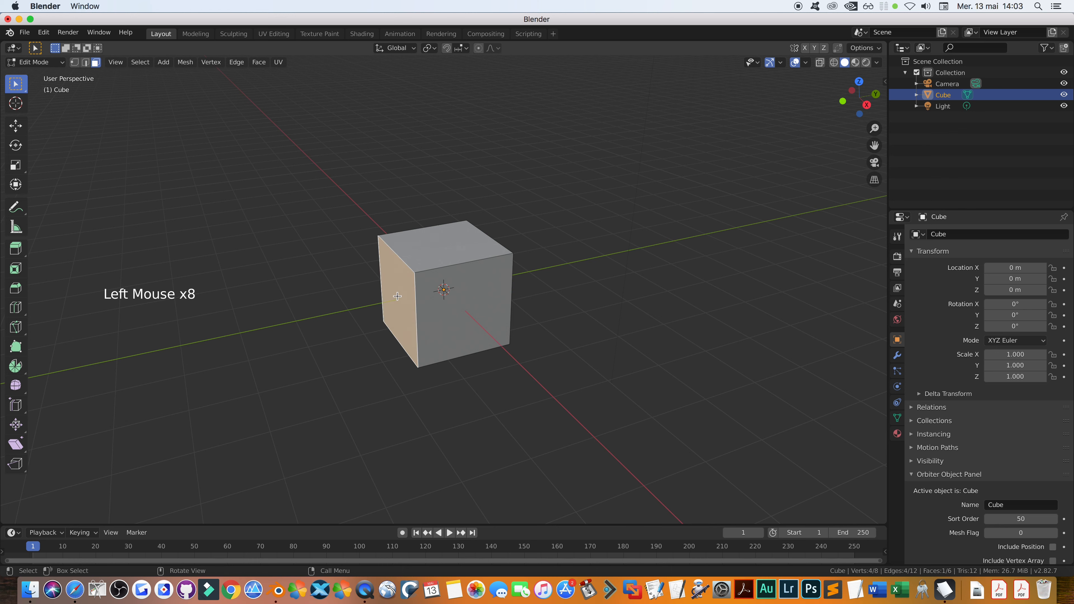
left_click(491, 304)
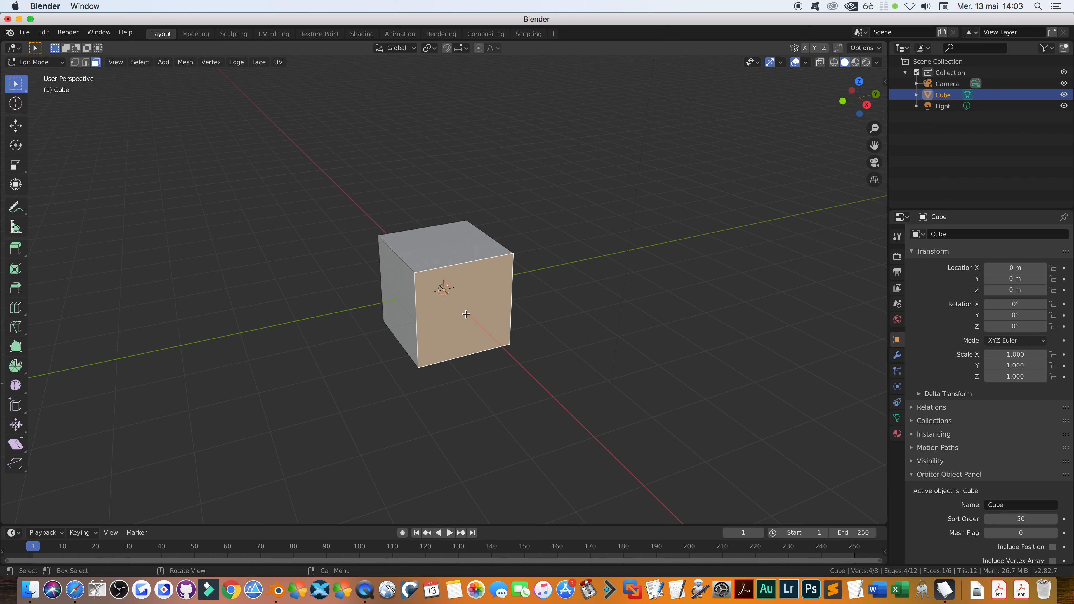
- Try rotating, scaling and moving the cube's front face, cancelling each transform
key("r")
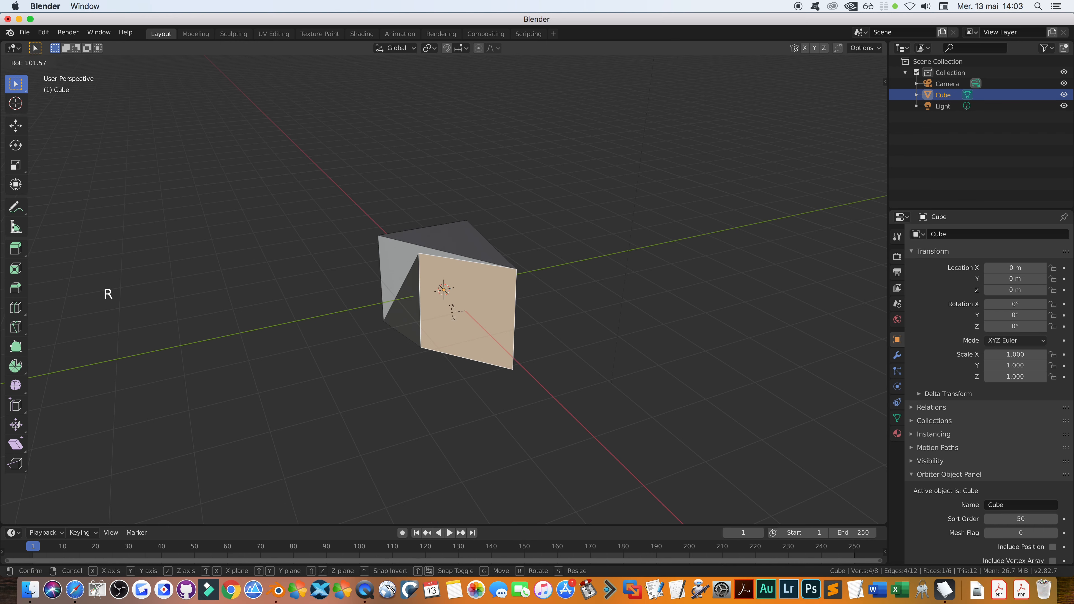
key("Escape")
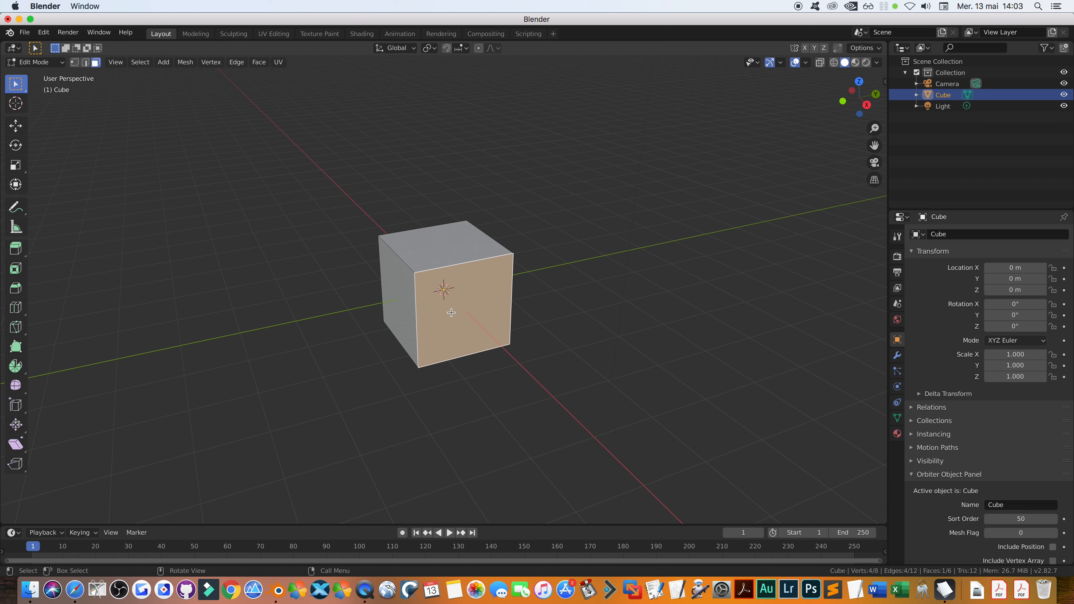
key("s")
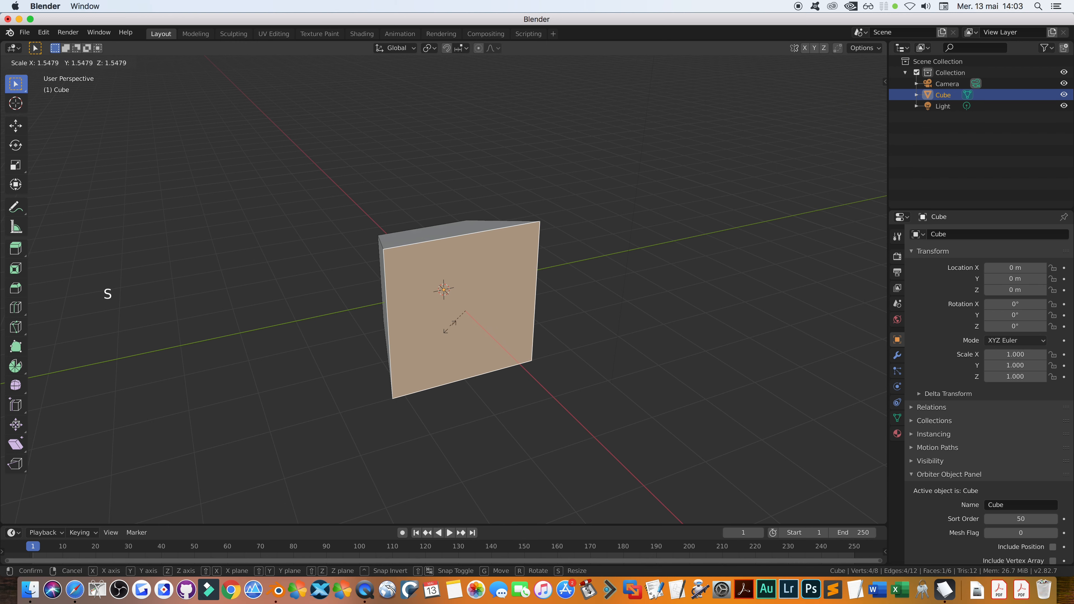
key("Escape")
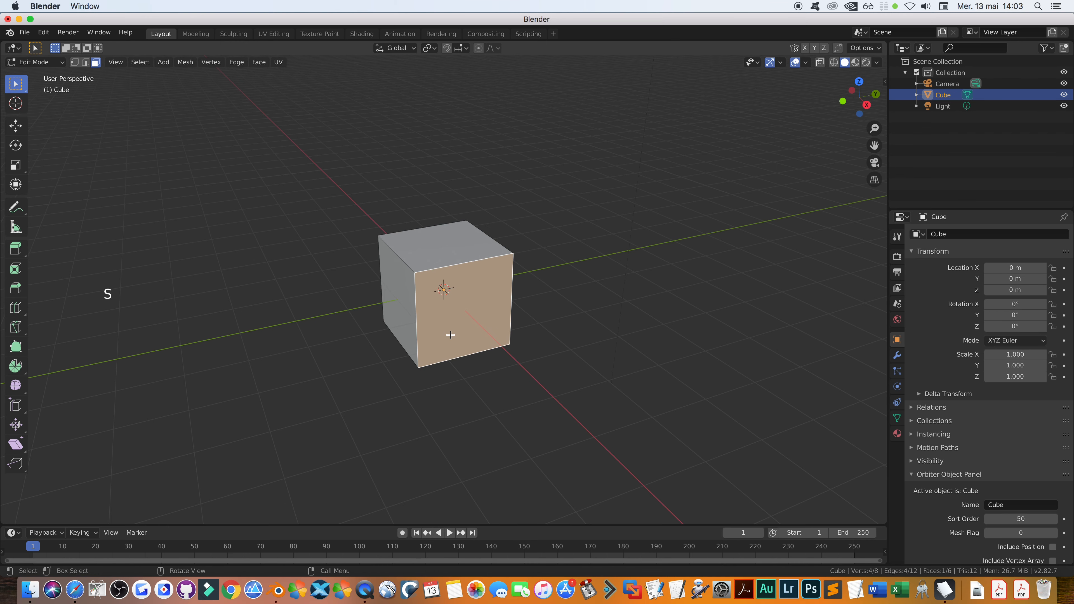
key("g")
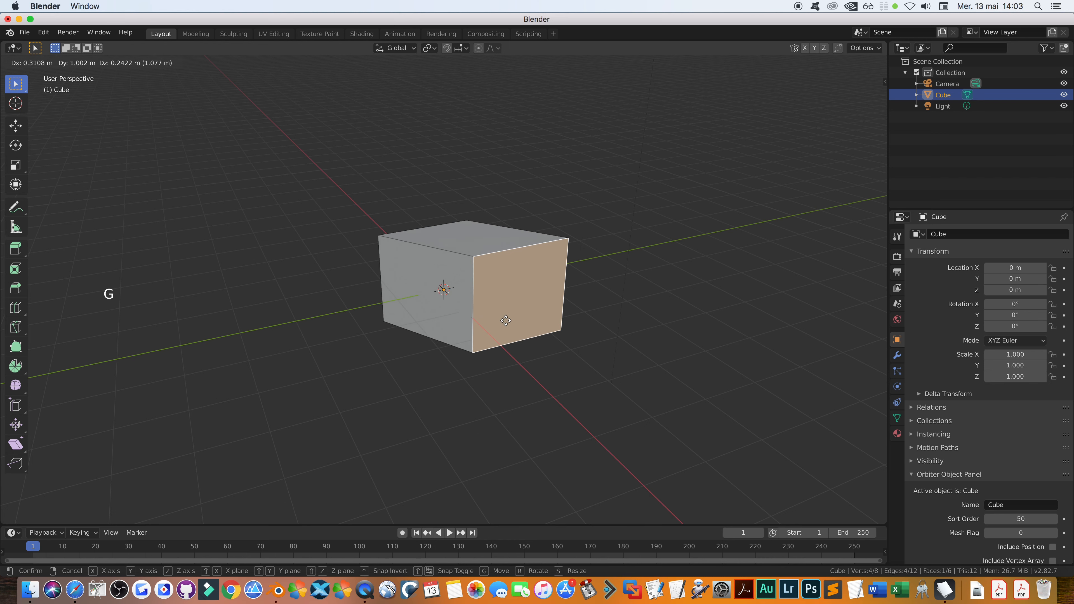
left_click(441, 323)
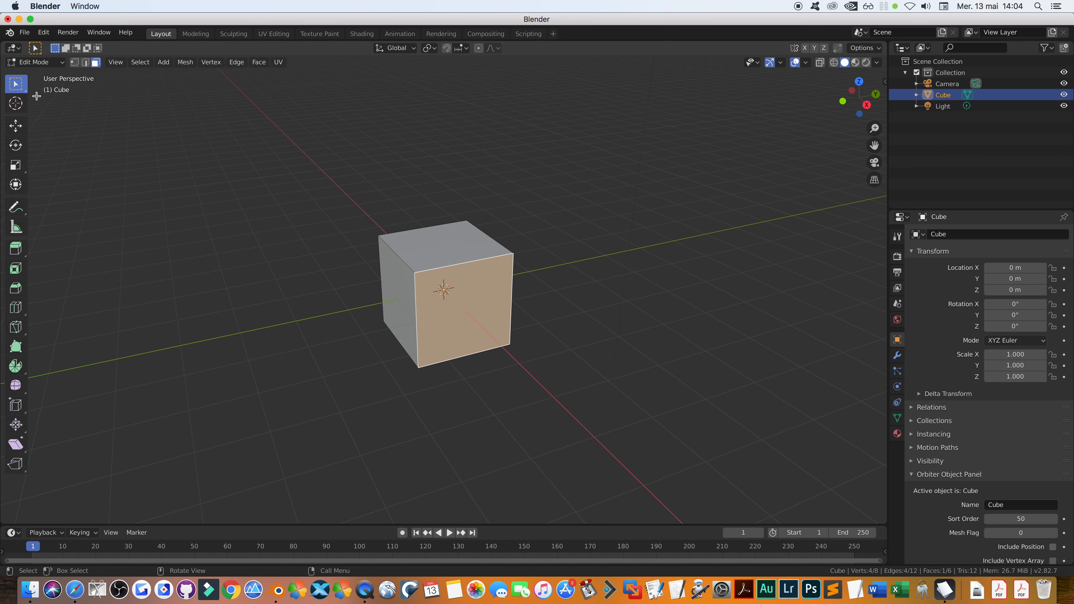
- Clear the face selection, switch to vertex select mode and select two upper corner vertices one at a time
left_click(15, 83)
left_click(115, 156)
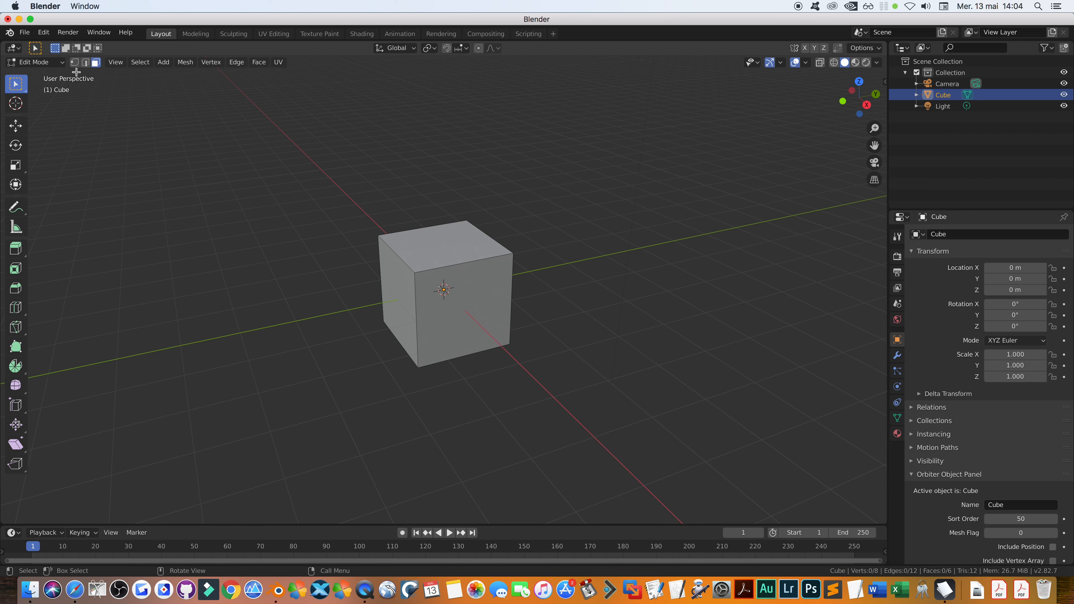
key("1")
left_click(377, 236)
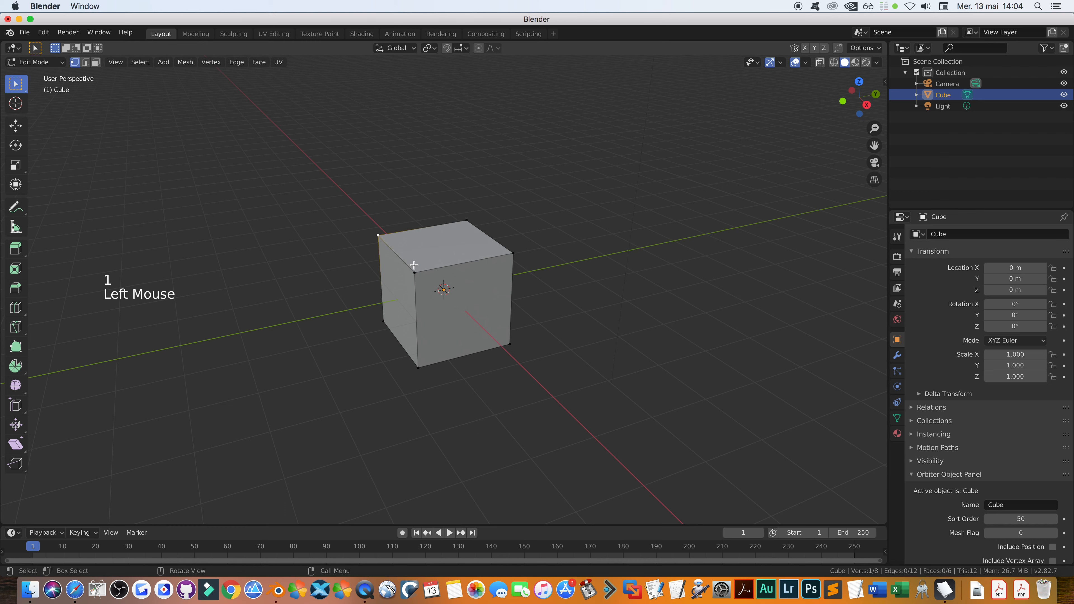
left_click(415, 272)
- Change to edge select mode, select the upper side edge of the cube and deselect it
key("2")
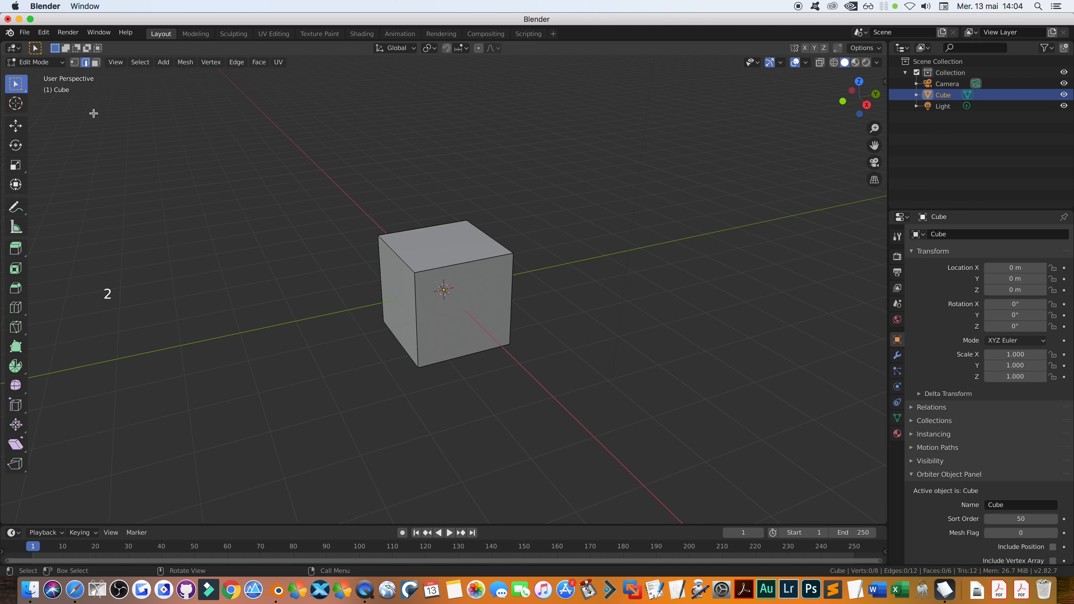
left_click(397, 260)
left_click(231, 231)
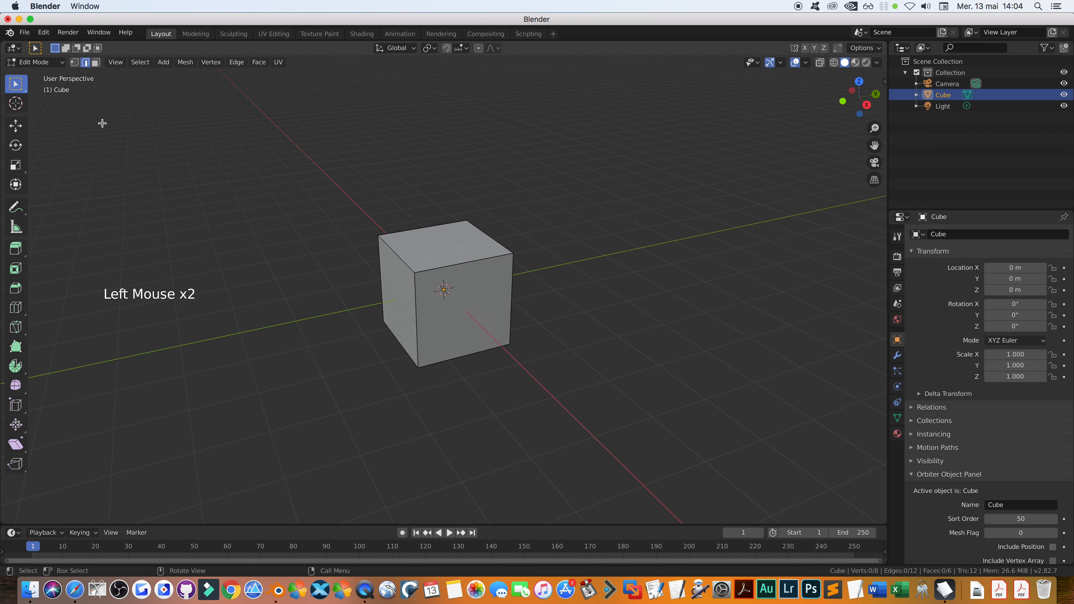
- Change to face select mode, select the cube's front face and deselect it
key("3")
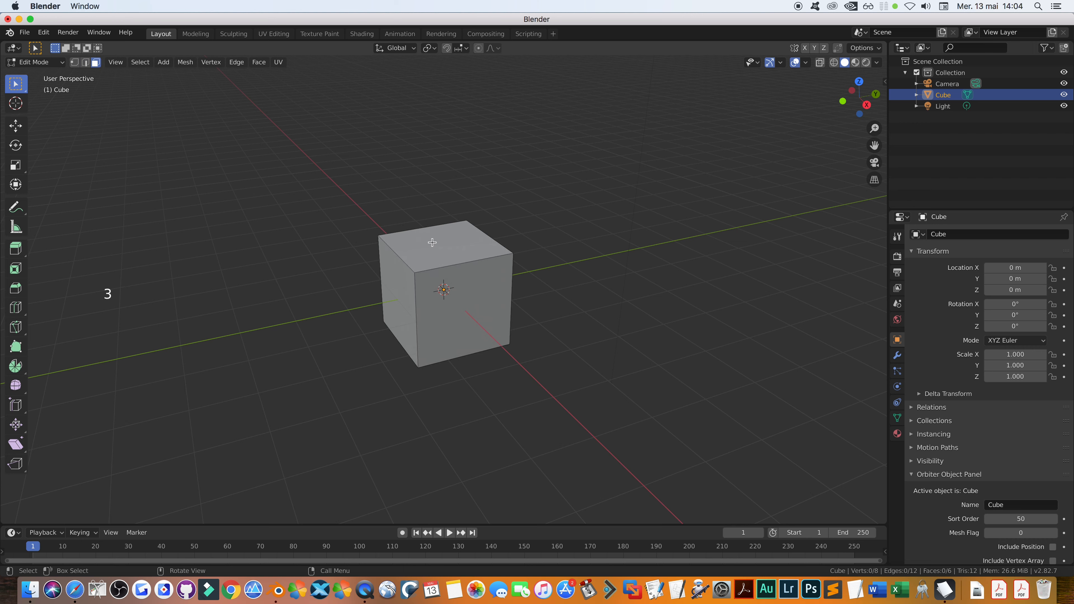
left_click(468, 289)
left_click(300, 238)
- Enable vertex and edge selection alongside face selection, and pick an upper edge and two corner vertices of the cube individually
key("shift")
key("shift+1")
key("shift+2")
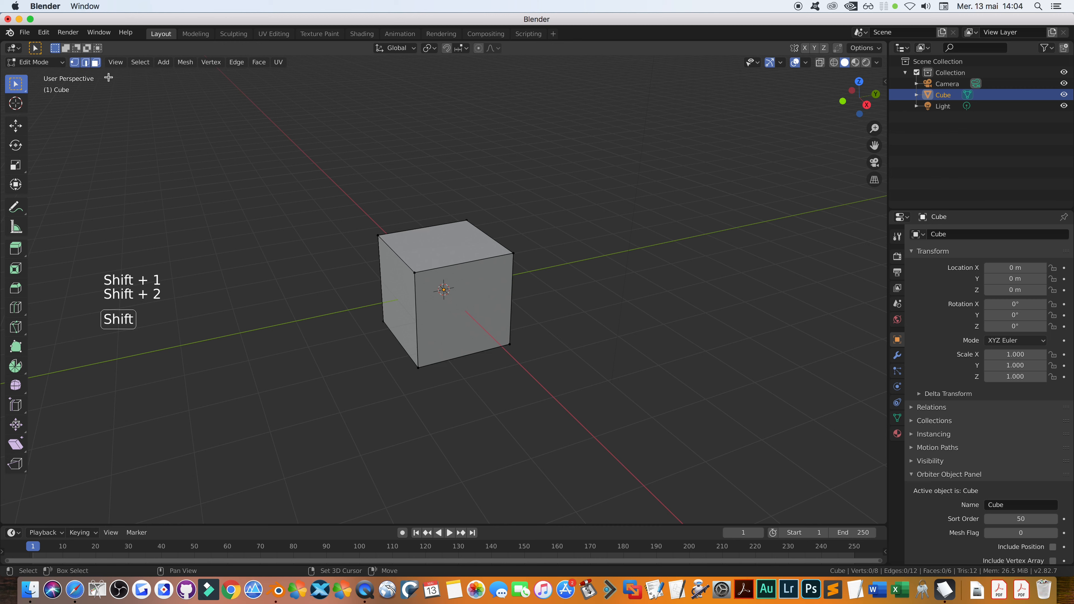
left_click(409, 267)
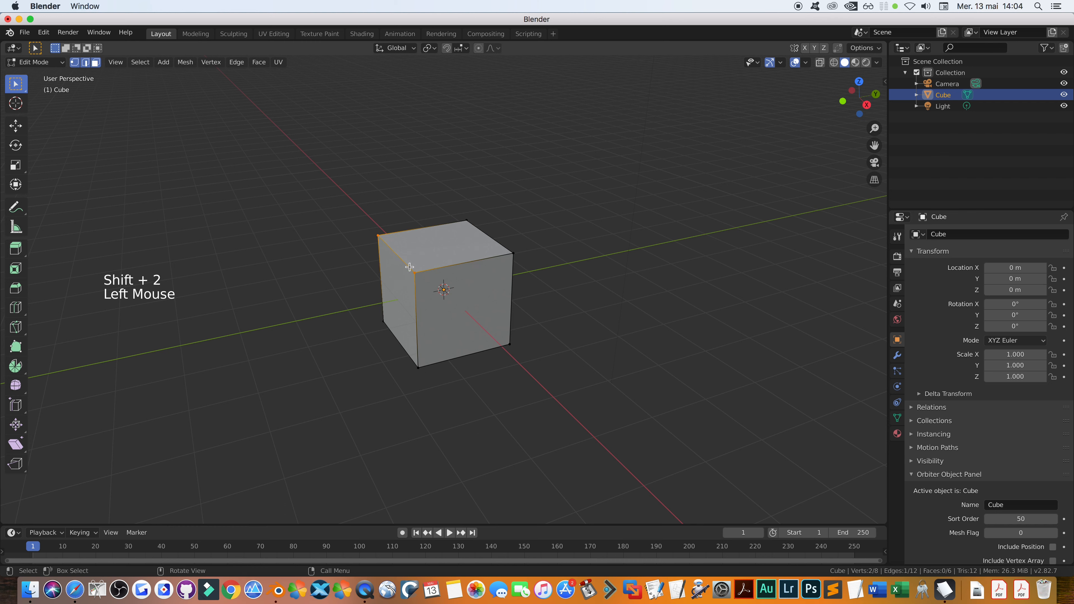
left_click(415, 273)
left_click(516, 253)
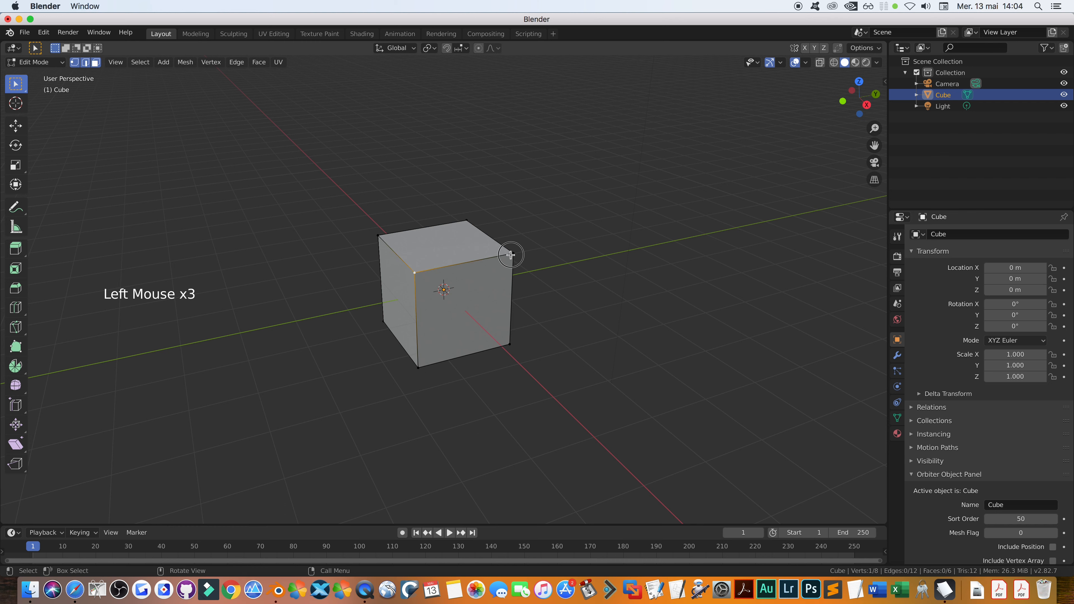
- Clear the selection and return to vertex-only select mode
left_click(328, 256)
key("1")
left_click(87, 130)
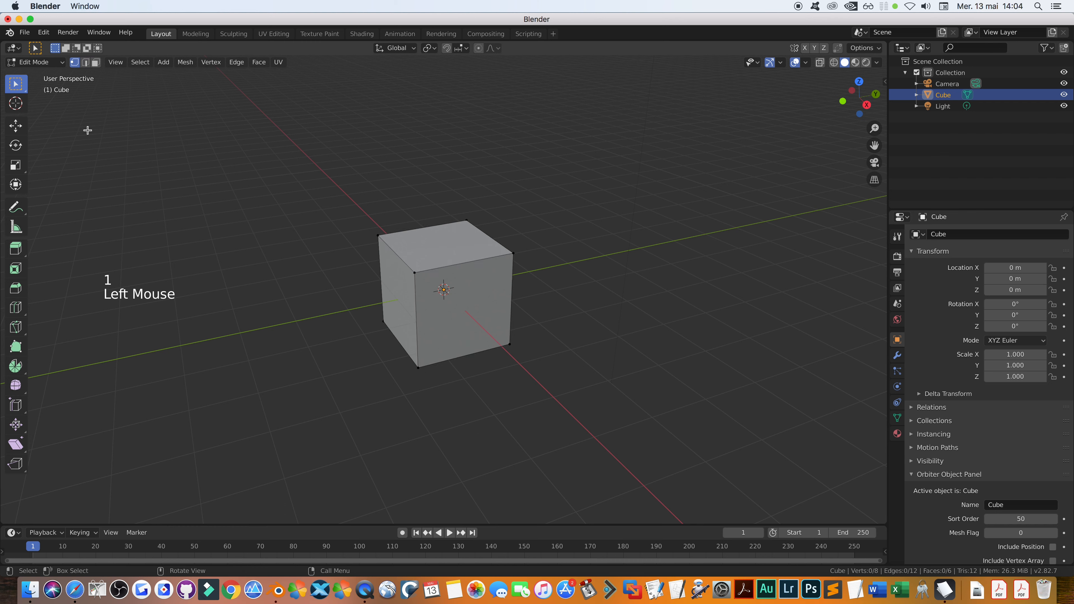
- Change to face select mode and select the cube's front face
left_click(19, 85)
left_click(96, 63)
left_click(474, 301)
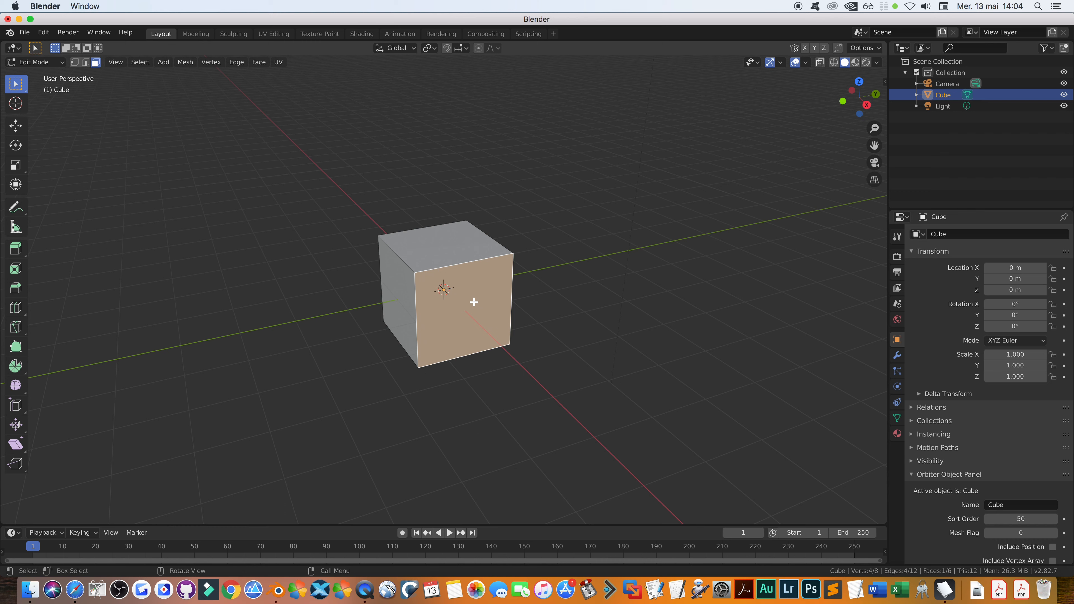
- Extrude the selected front face outward about 0.88 m, and undo both the extrusion and the face selection
key("e")
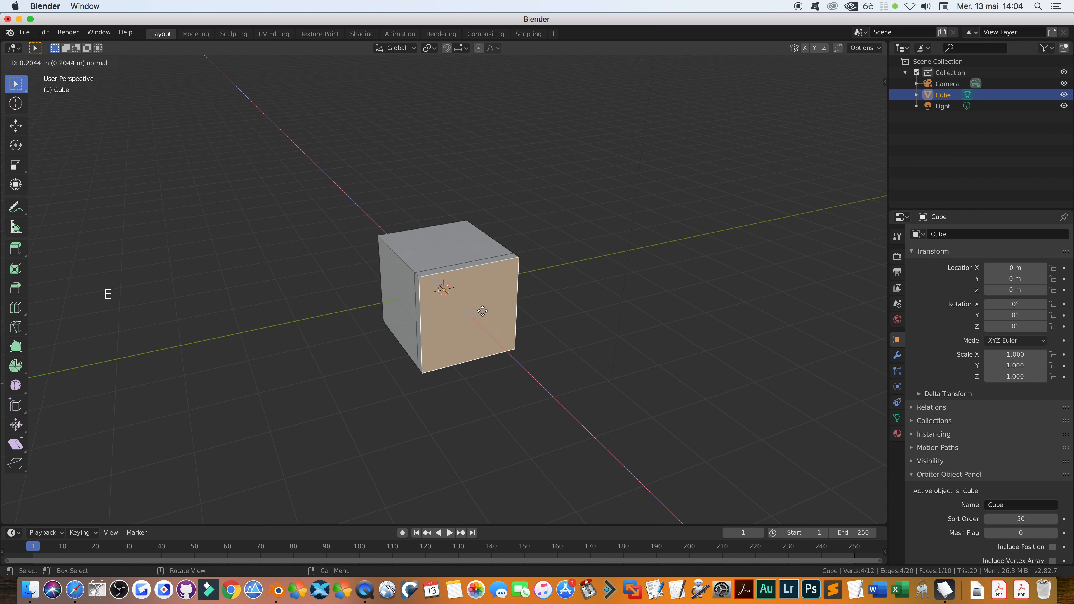
left_click(496, 329)
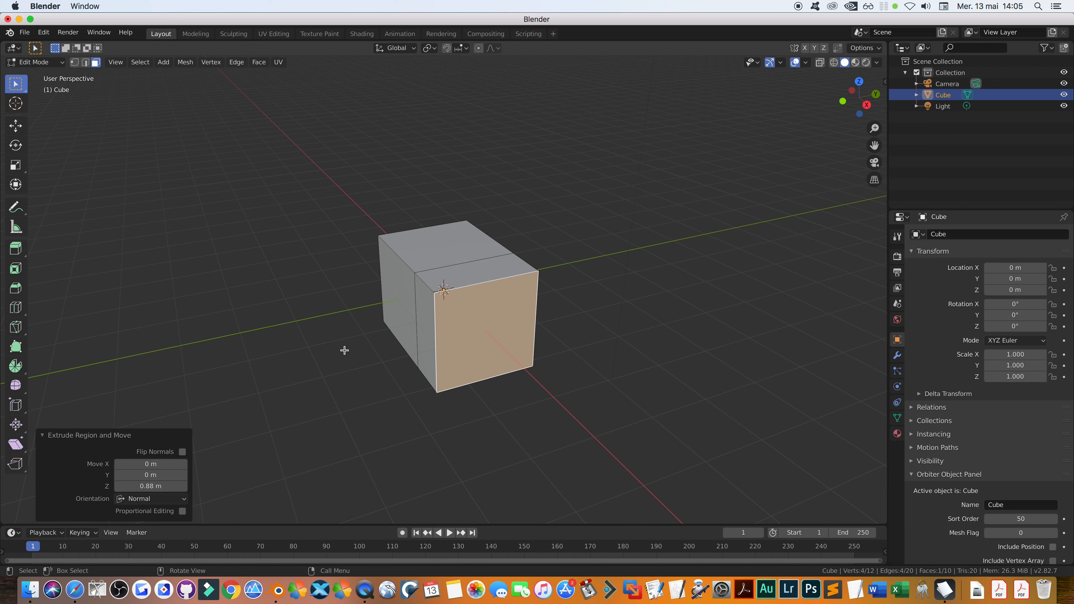
key("super+z")
key("super+z")
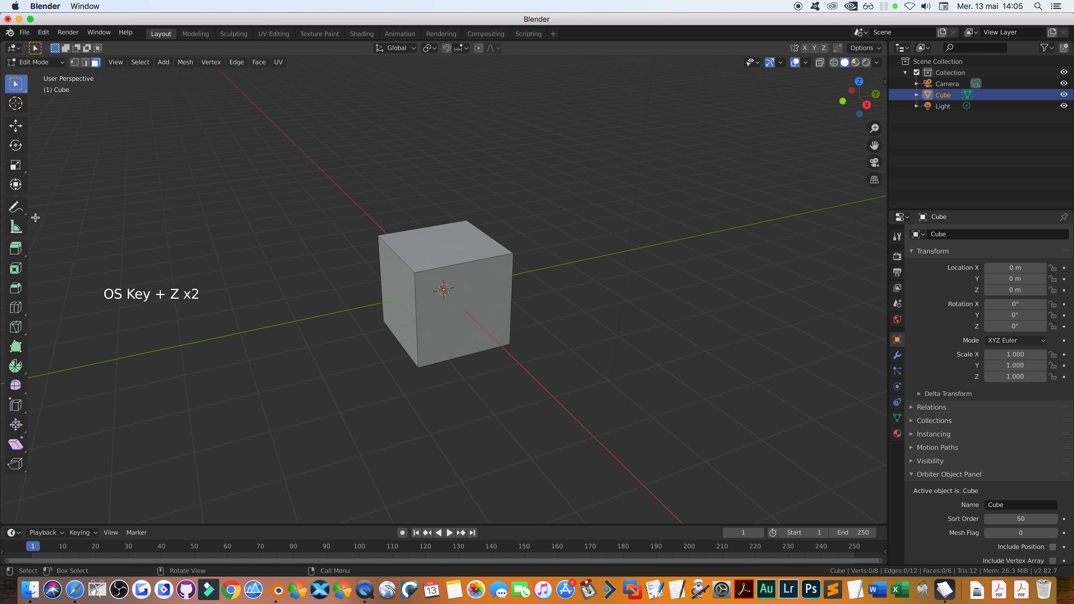
- Extrude the cube's front face about 0.61 m with the Extrude Region tool, undo it and return to the selection tool
left_click(16, 248)
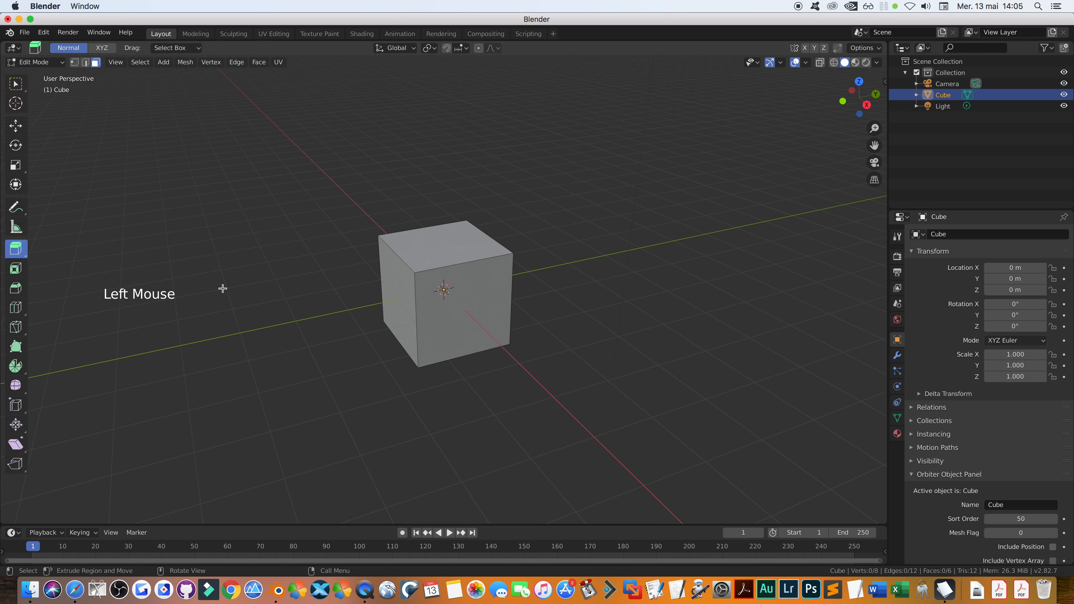
left_click(455, 303)
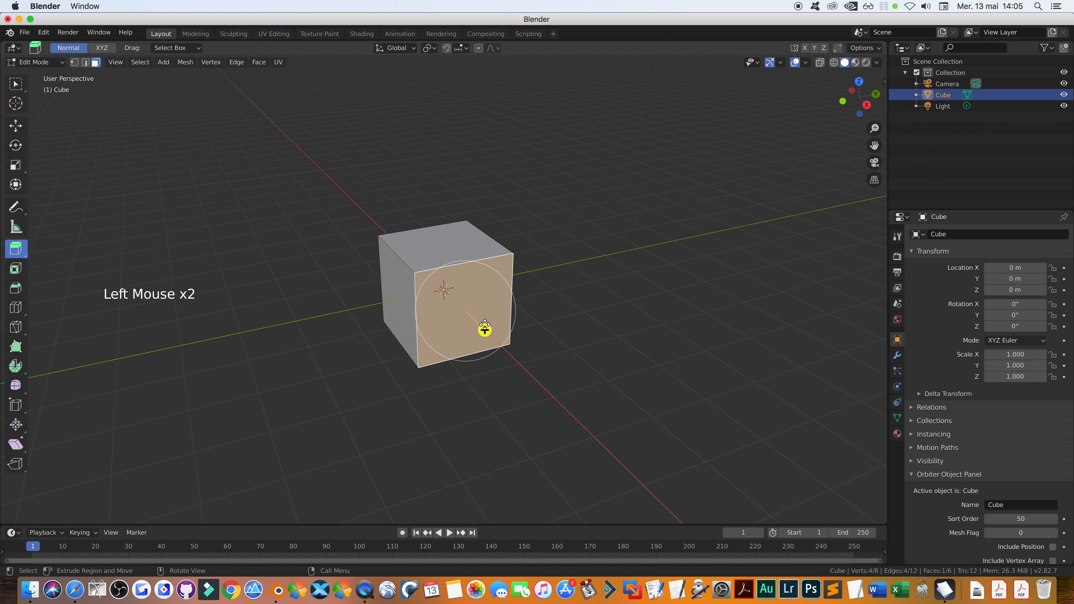
left_click_drag(482, 331, 499, 350)
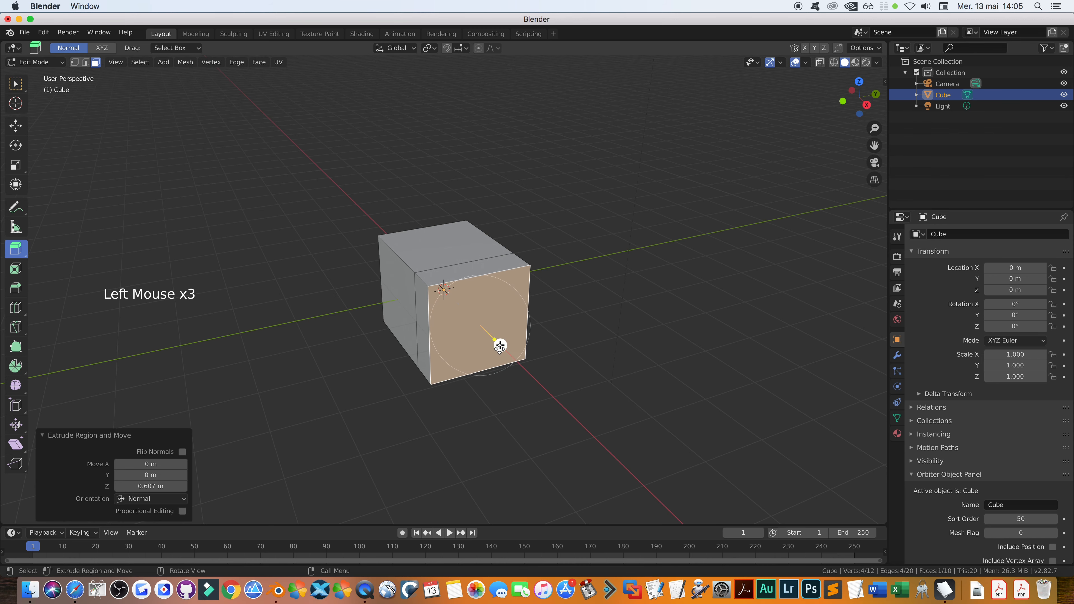
left_click(341, 312)
key("super+z")
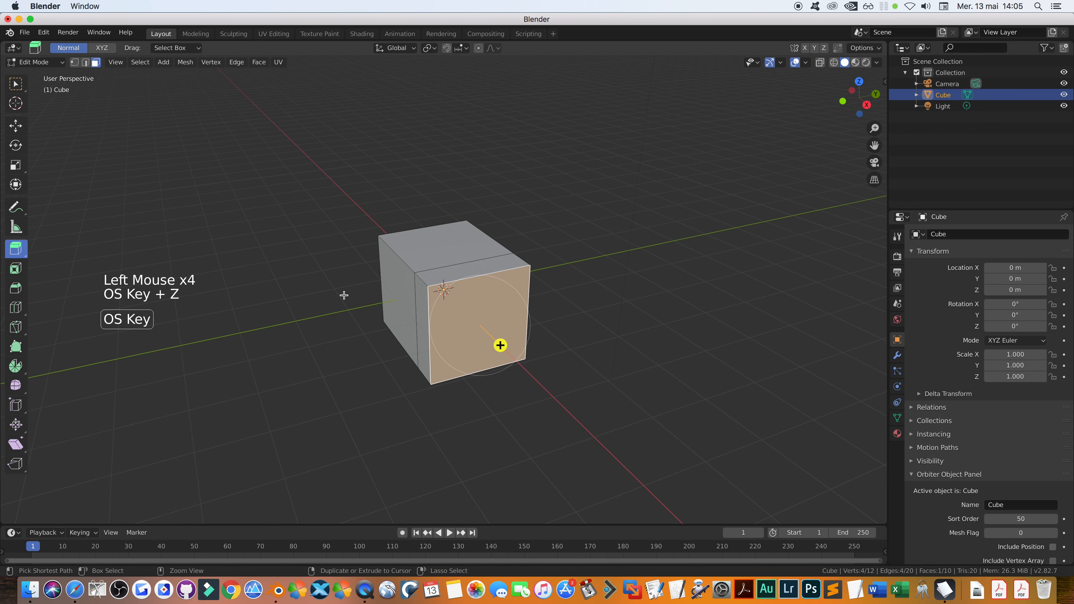
key("super+z")
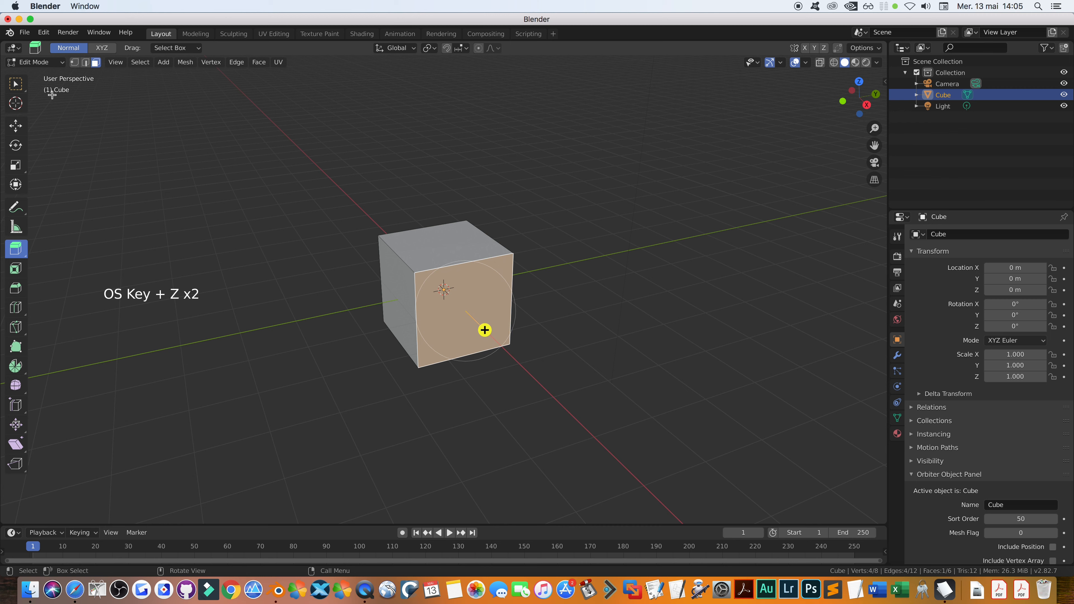
left_click(15, 84)
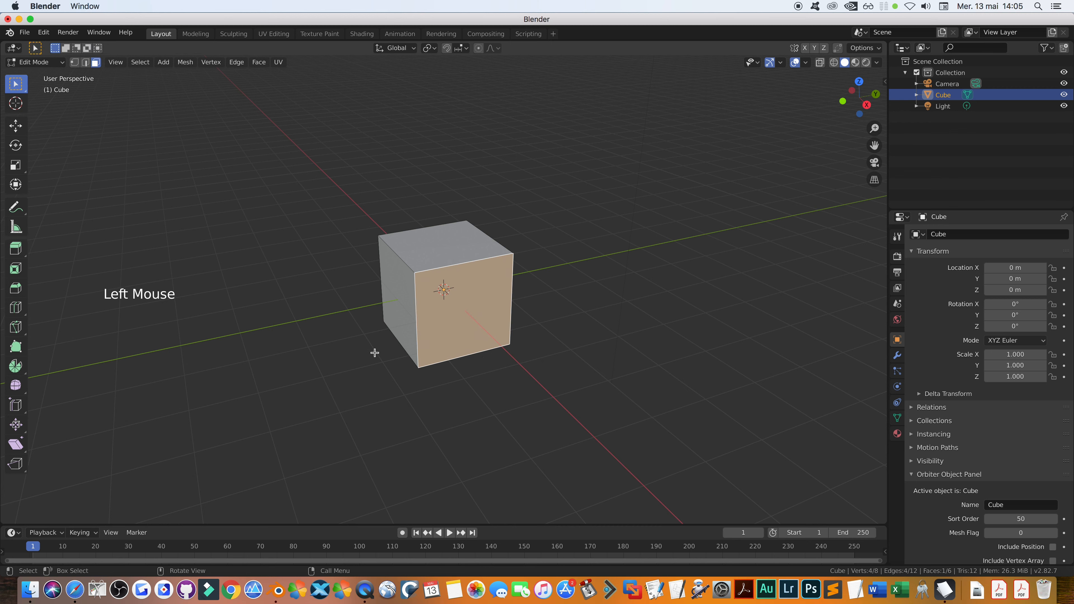
- Inset the selected front face with a thickness of about 0.35 m and undo the inset
key("i")
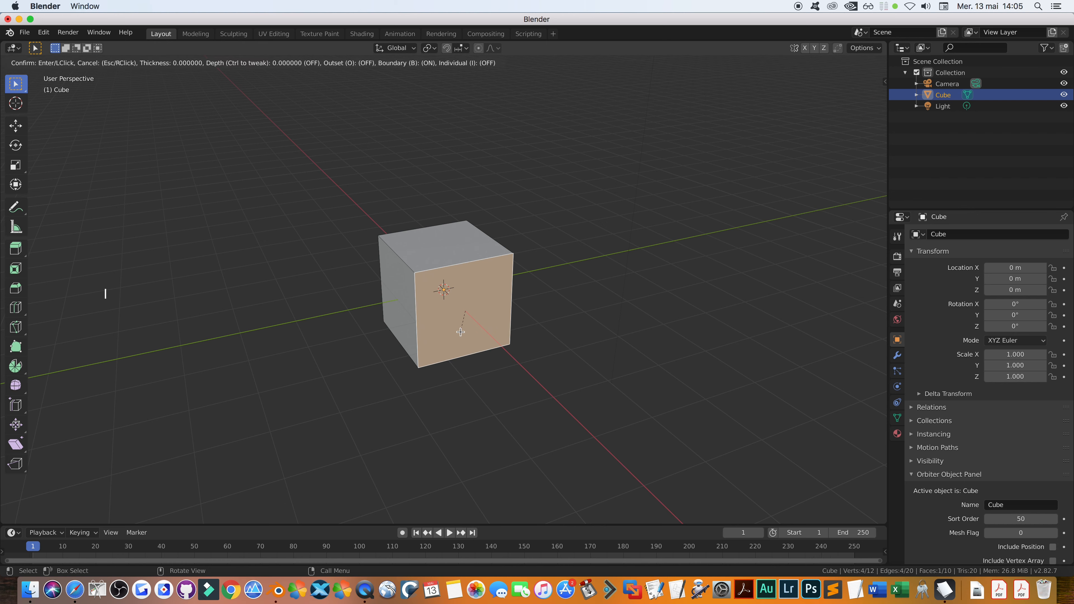
left_click(463, 322)
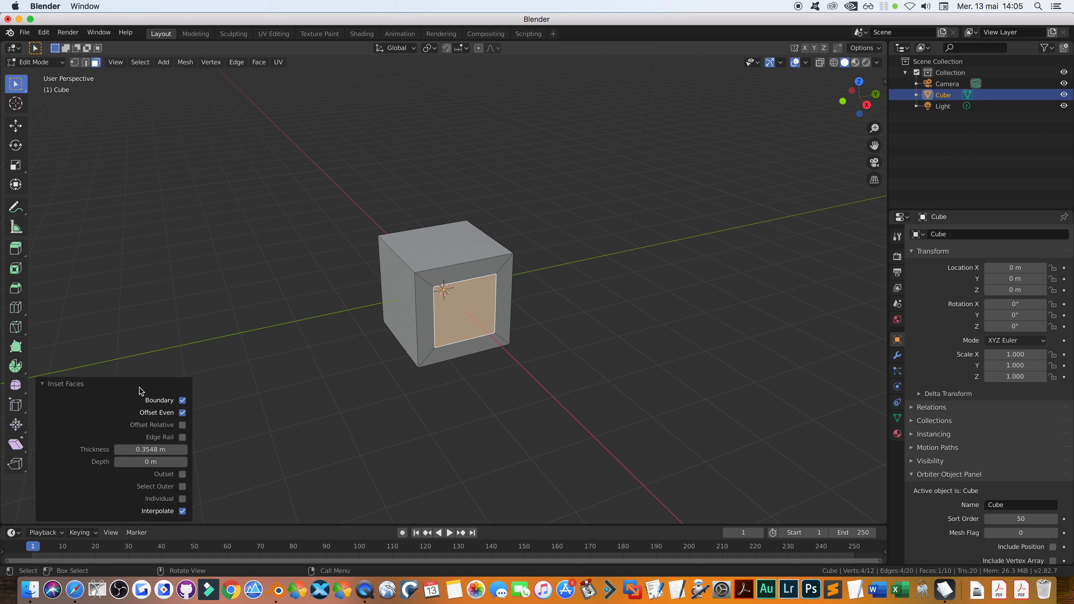
left_click(178, 286)
key("super+z")
key("super+z")
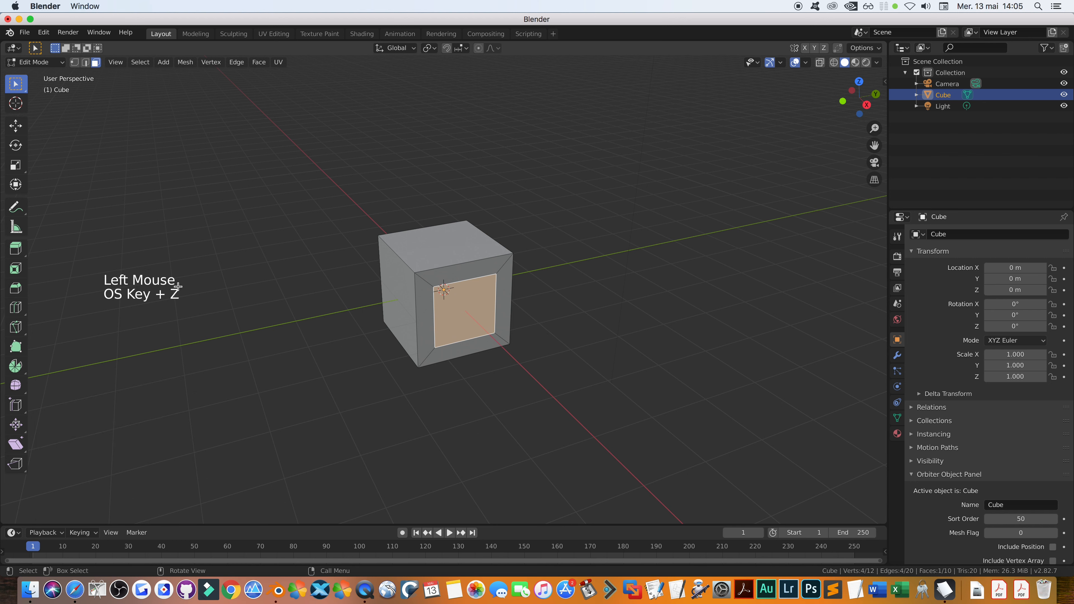
left_click(14, 87)
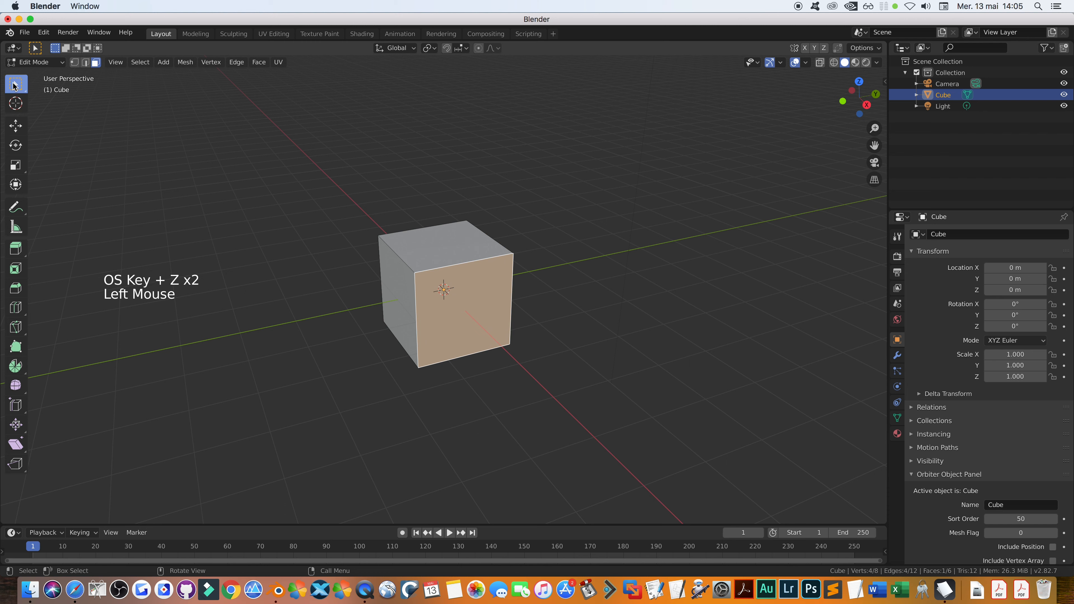
- Inset the front face about 0.46 m with the Inset Faces tool, undo it and return to the selection tool
left_click(16, 269)
left_click_drag(493, 339, 486, 336)
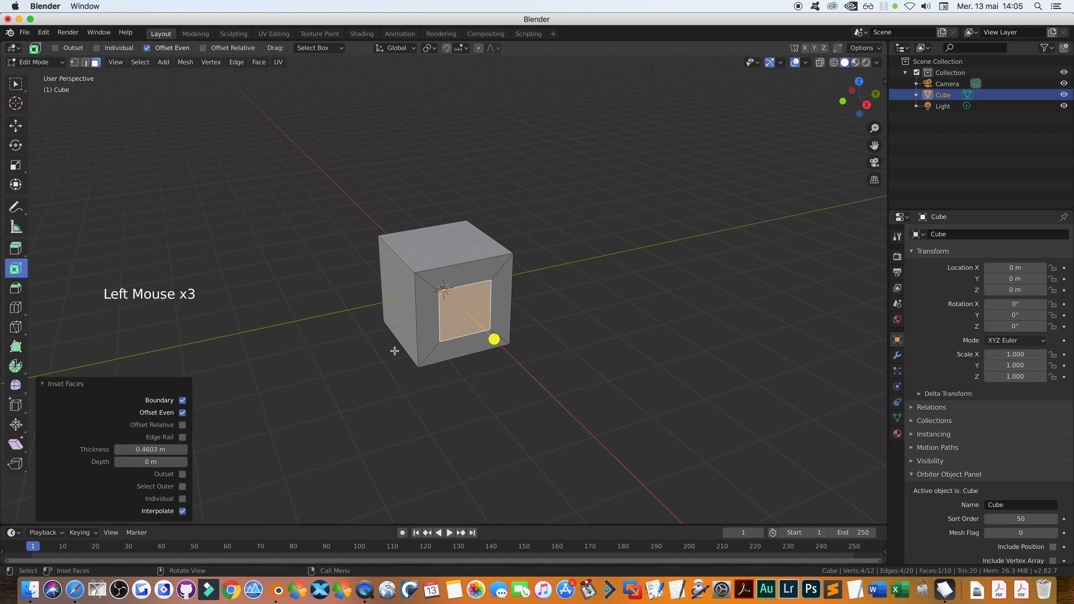
left_click(395, 351)
key("super+z")
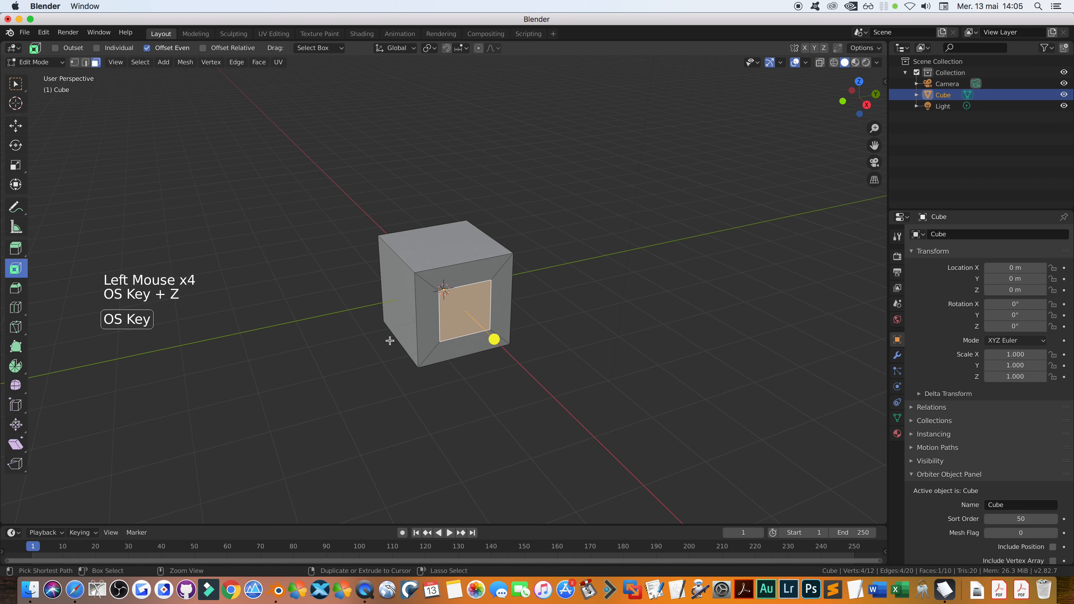
key("super+z")
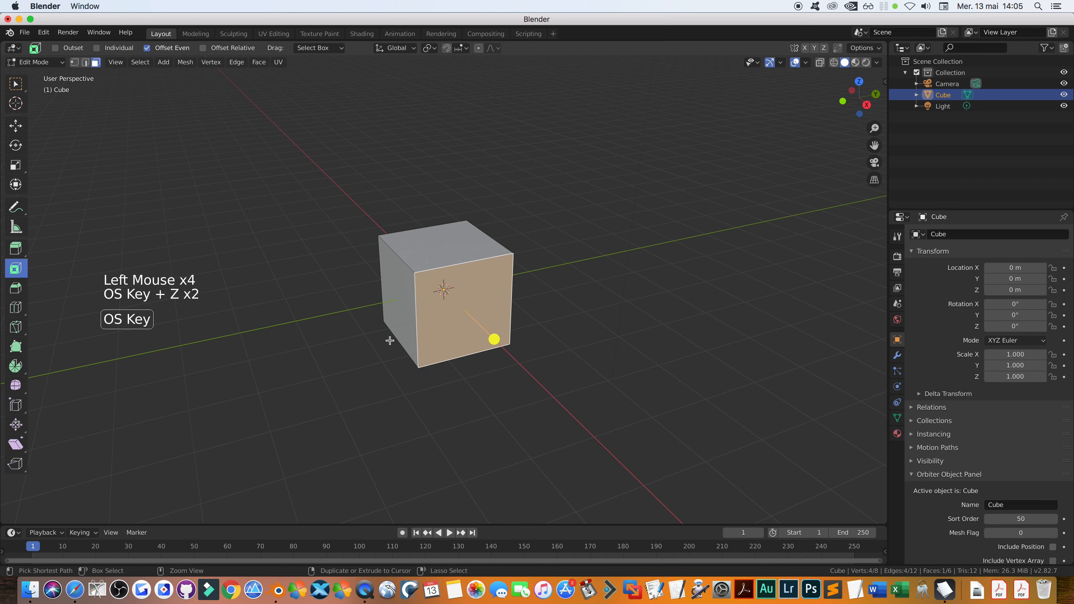
left_click(16, 84)
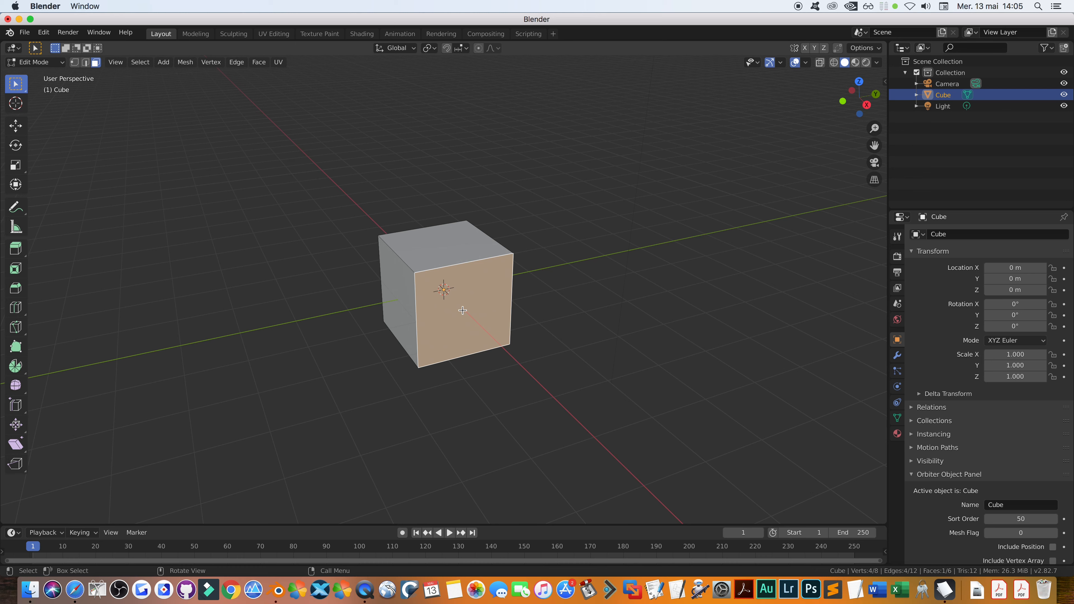
- Bevel the edges of the selected front face with an offset of about 0.47 m and undo the bevel
key("ctrl+b")
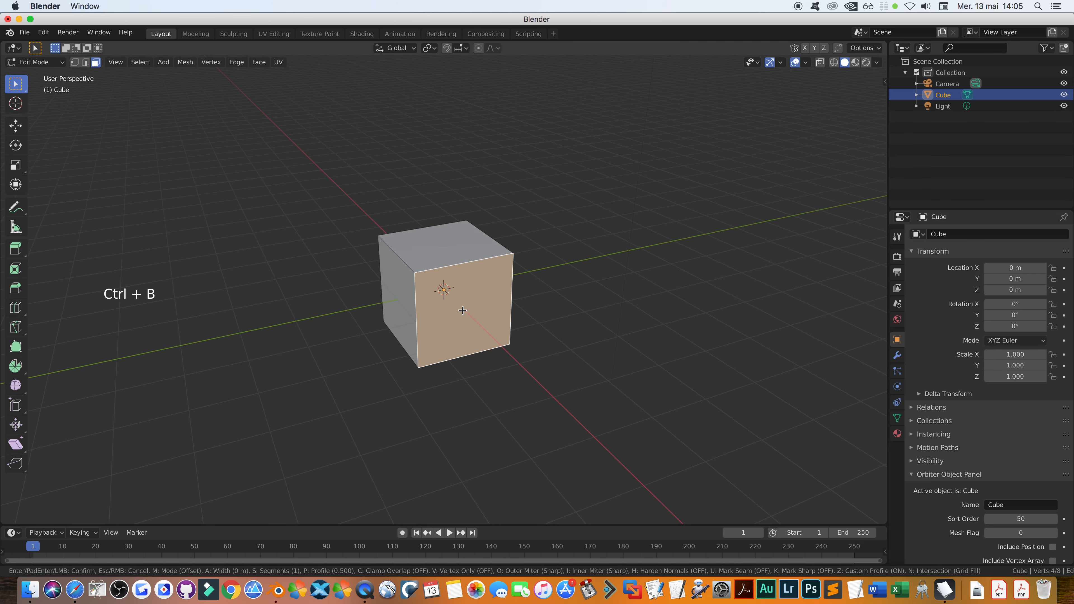
left_click(454, 298)
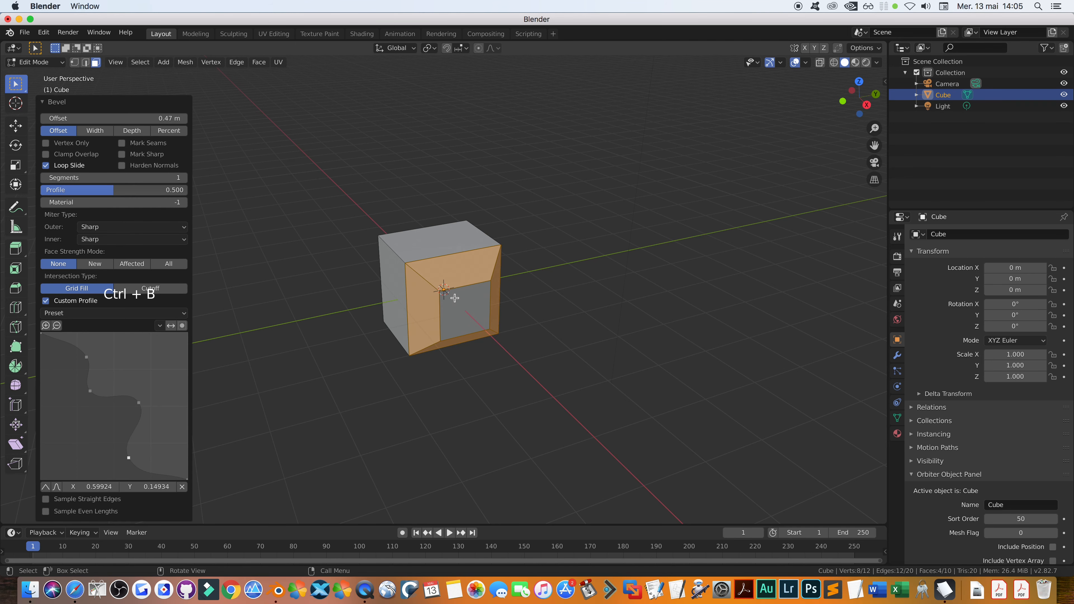
scroll(455, 298, "down", 3)
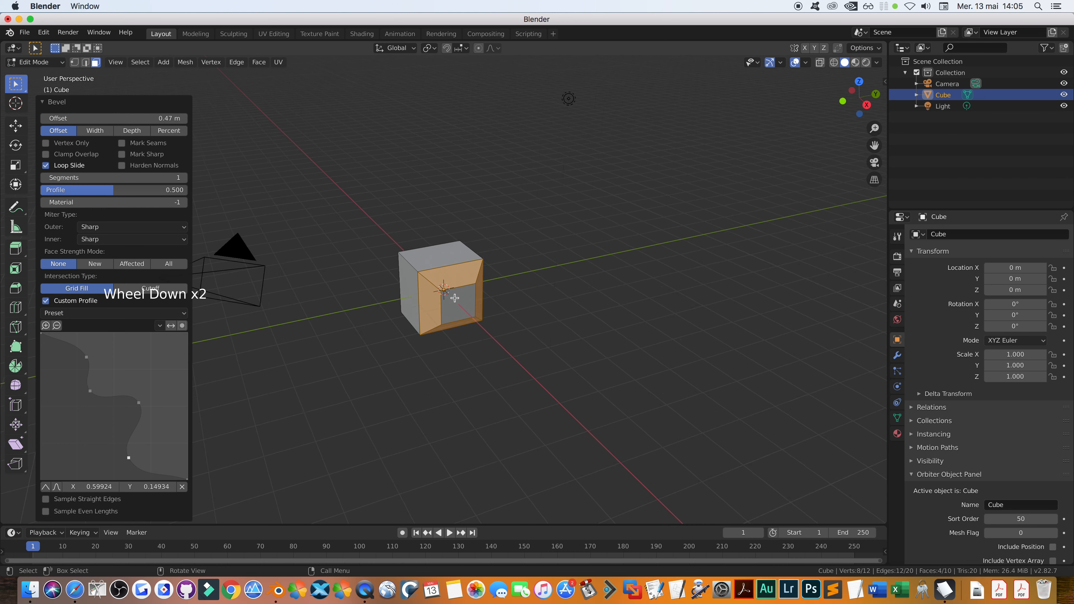
scroll(455, 298, "up", 4)
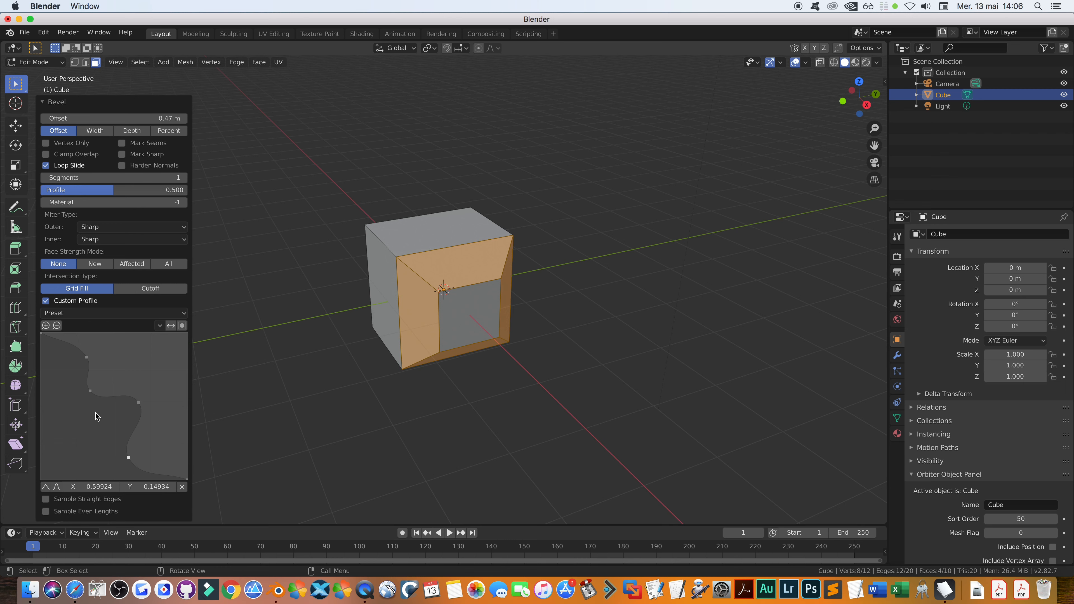
left_click(43, 102)
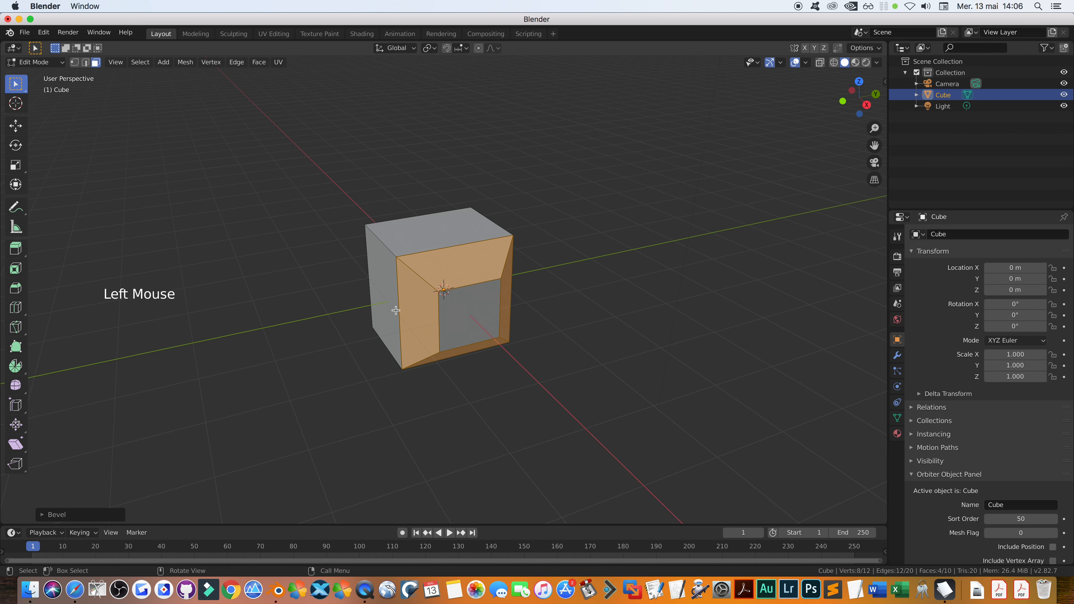
key("super+z")
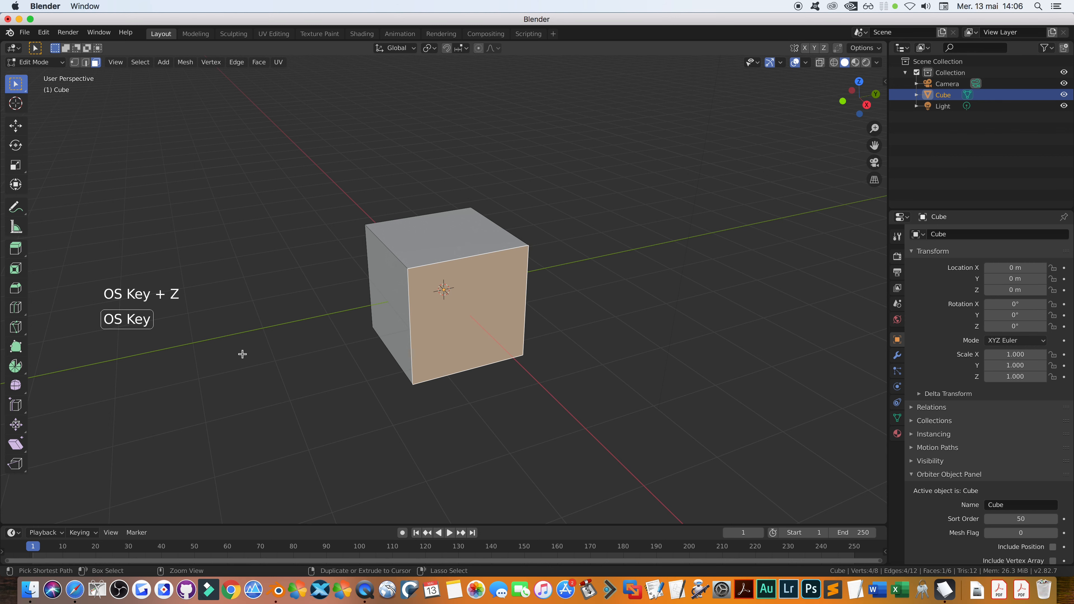
left_click(18, 86)
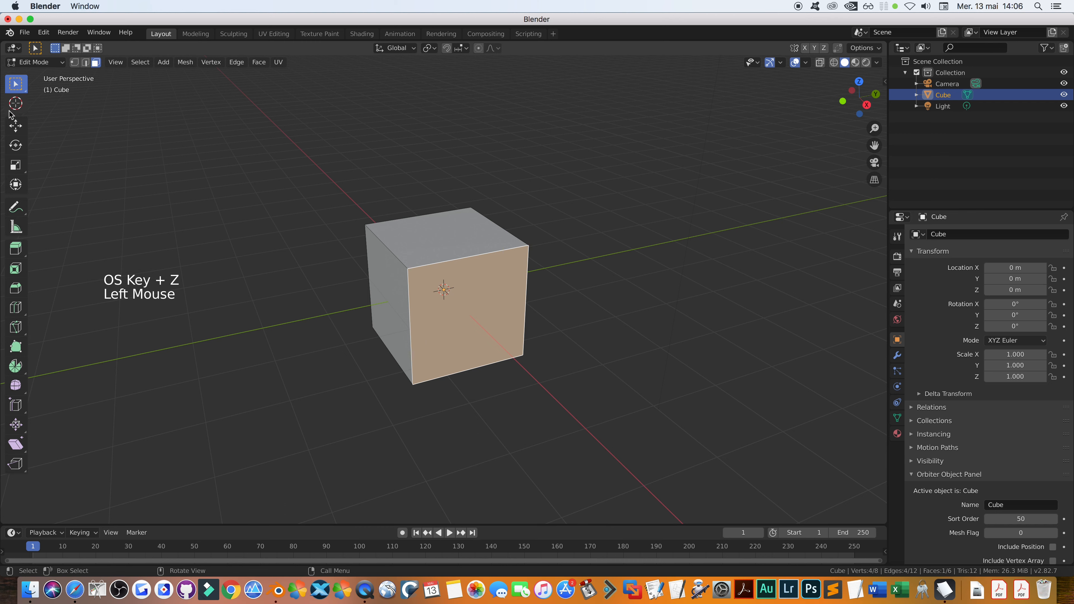
- Bevel the front face with the interactive Bevel tool, clear the selection and undo these changes
left_click(16, 288)
mouse_move(499, 344)
left_mouse_down()
mouse_move(489, 326)
mouse_move(518, 352)
mouse_move(472, 323)
mouse_move(518, 360)
mouse_move(496, 360)
mouse_move(510, 351)
left_mouse_up()
left_click(287, 318)
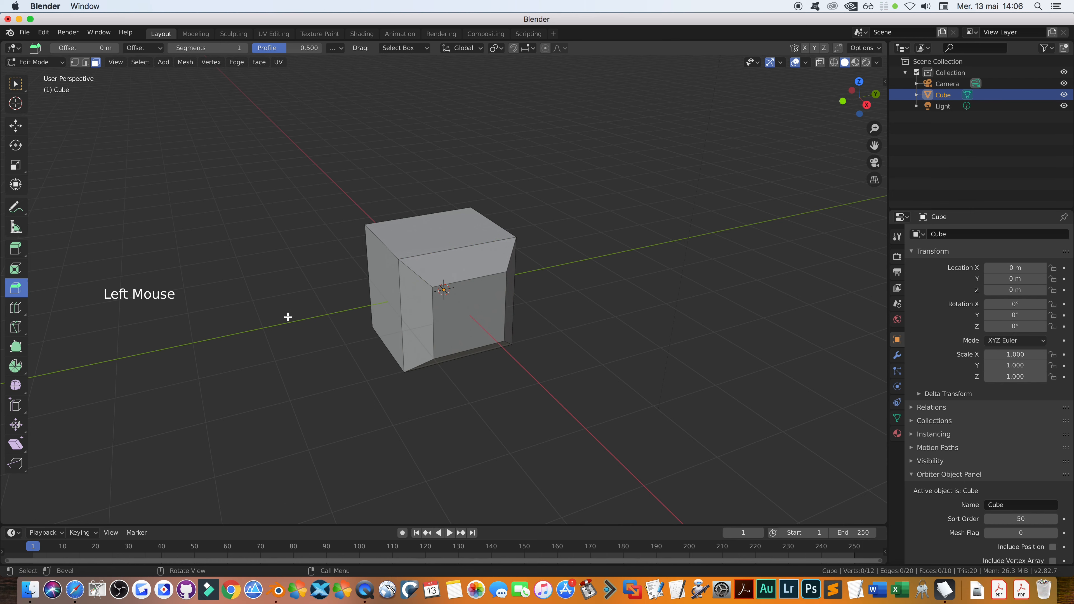
key("super+z")
key("super+z")
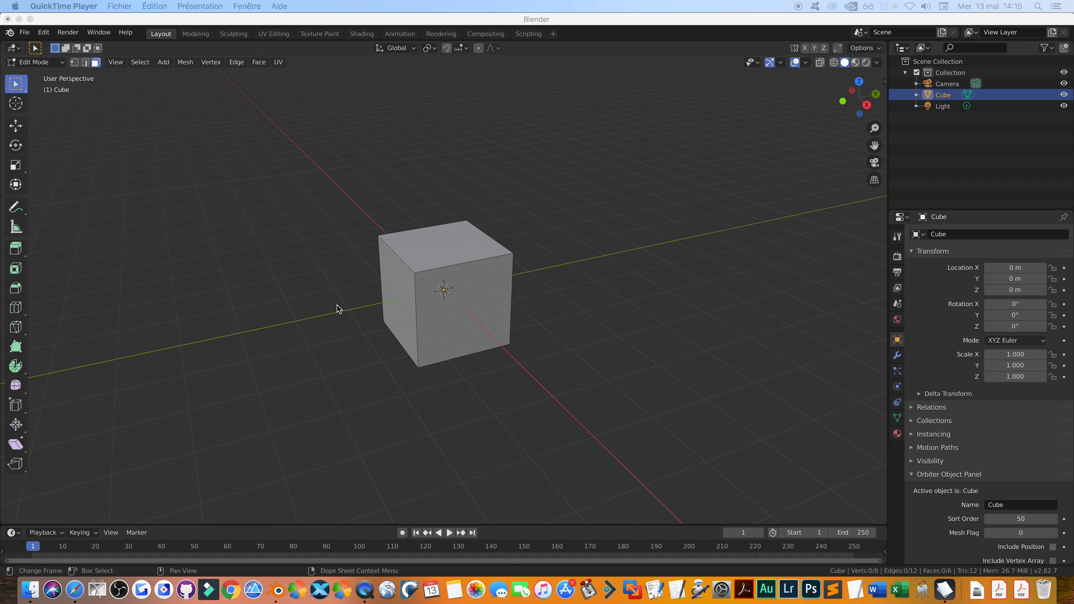
- Add one vertical loop cut around the cube and slide it by a factor of about 0.49 toward the nearer front corner
left_click(331, 327)
key("ctrl+r")
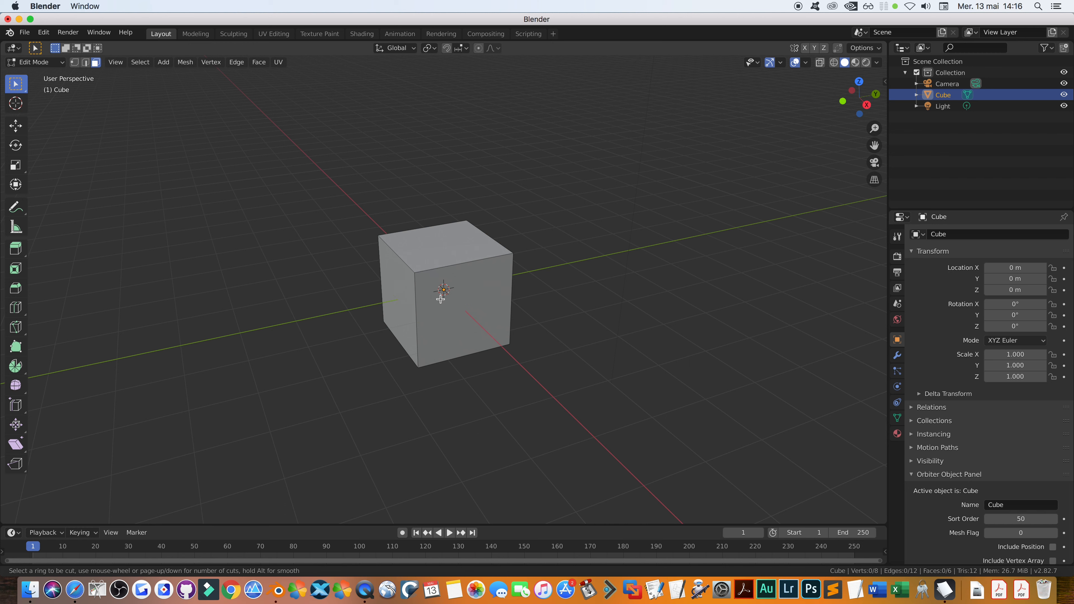
left_click(447, 262)
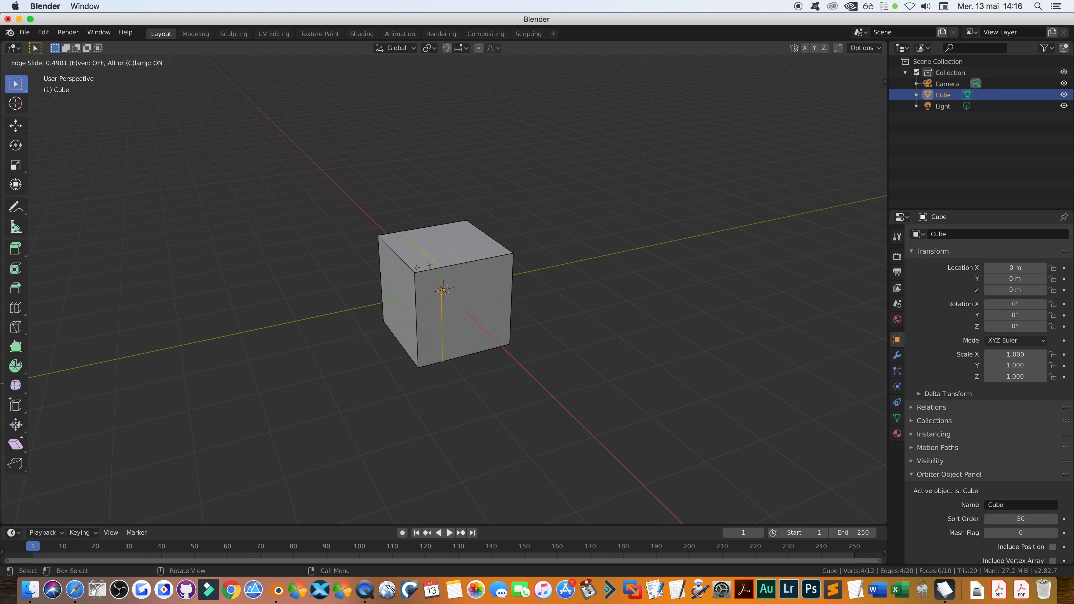
left_click(423, 268)
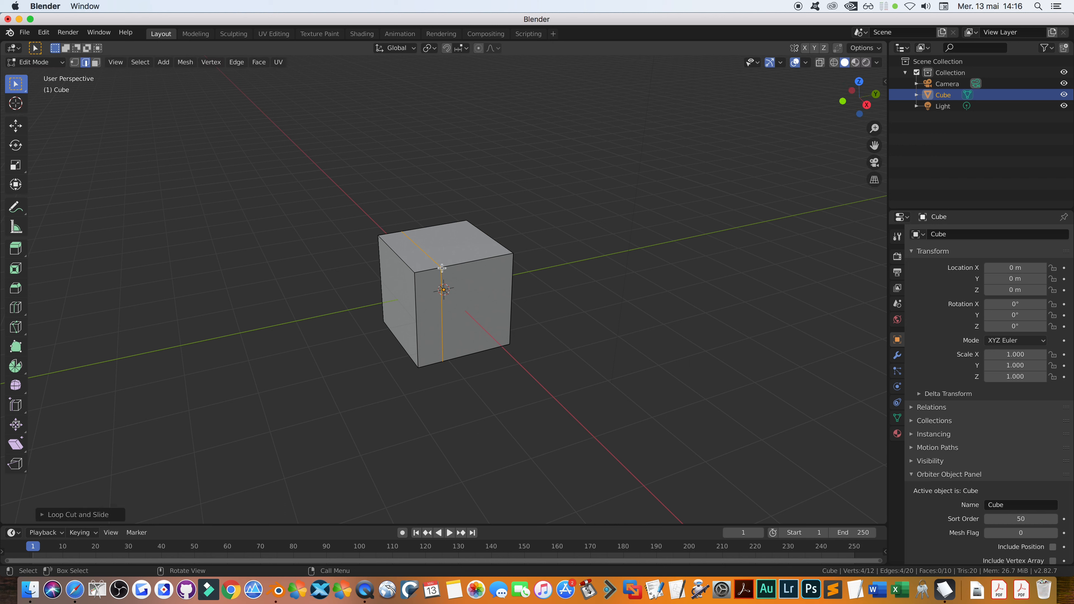
- Replace the loop selection with the upper front edge beside the loop cut
left_click(472, 262)
key("ctrl+r")
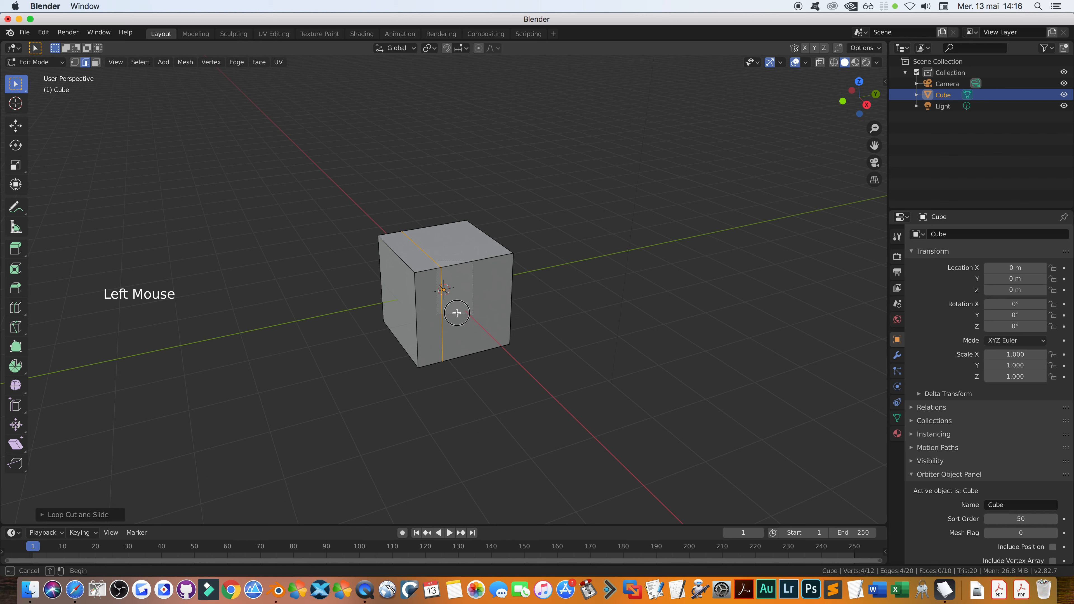
left_click(476, 308)
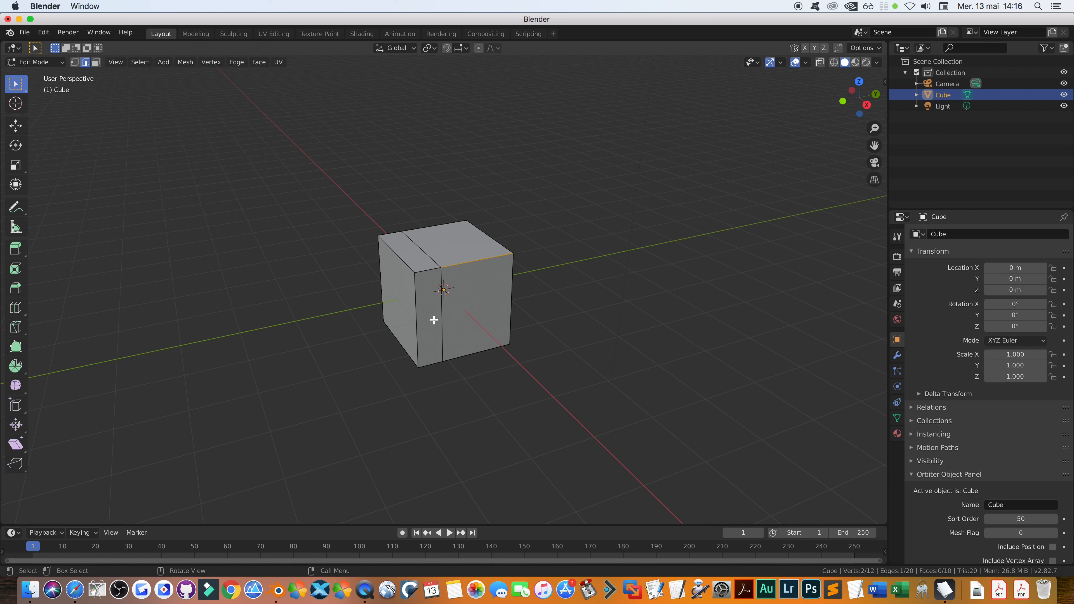
- Select the whole vertical edge loop of the cut and slide it slightly along the front face toward the nearer corner edge
key("alt")
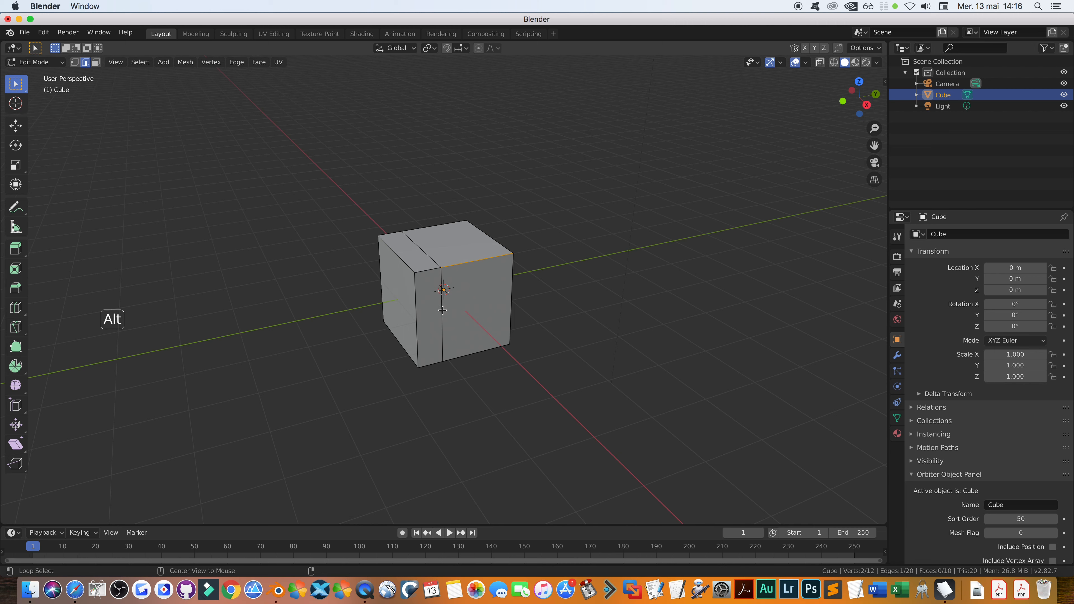
left_click(442, 311, "alt")
key("g")
key("g")
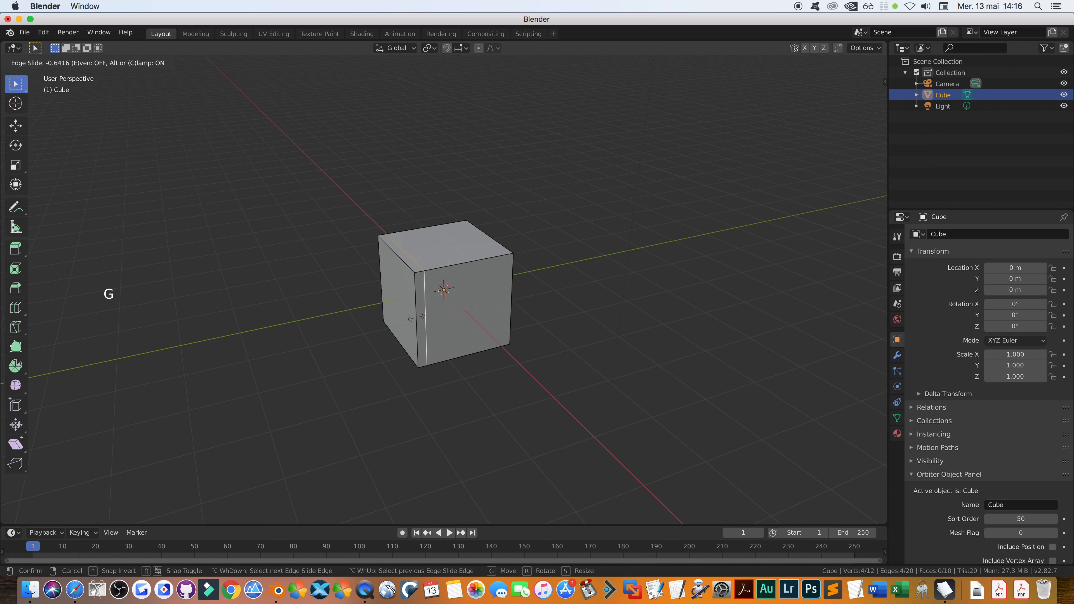
left_click(438, 313)
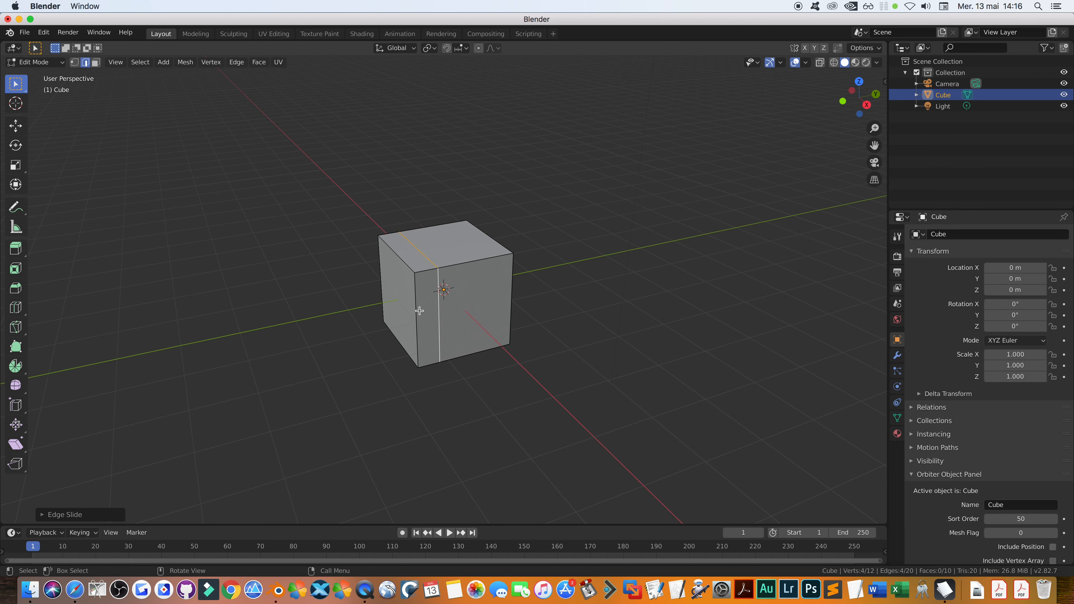
- Undo the edge slides, loop selections and vertical loop cut to restore the plain cube
left_click(331, 315)
key("super+z")
key("super+z")
key("super+z")
key("super+z")
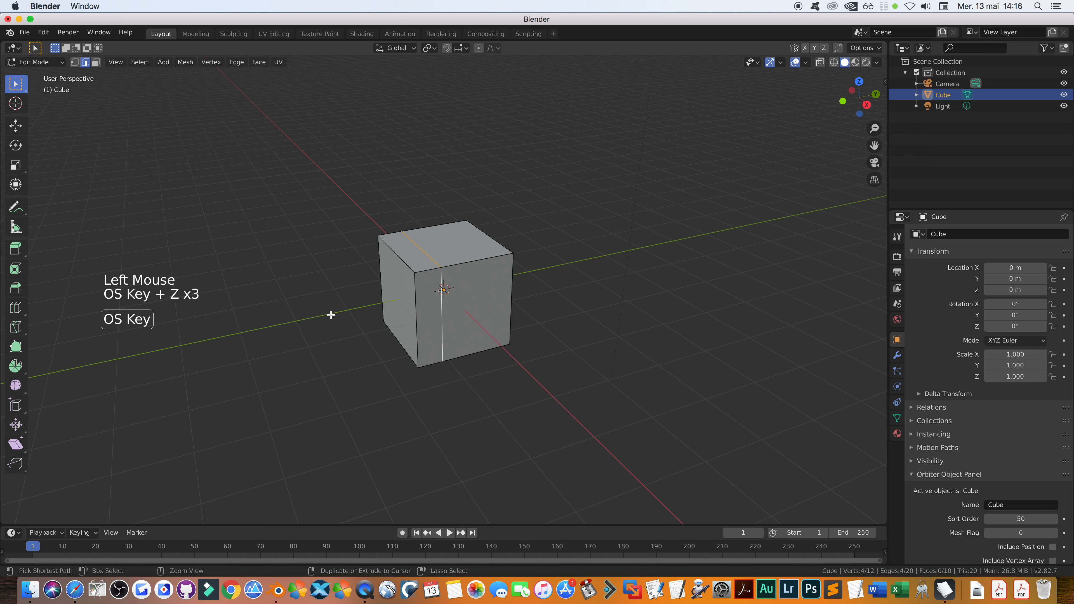
key("super+z")
key("super+z")
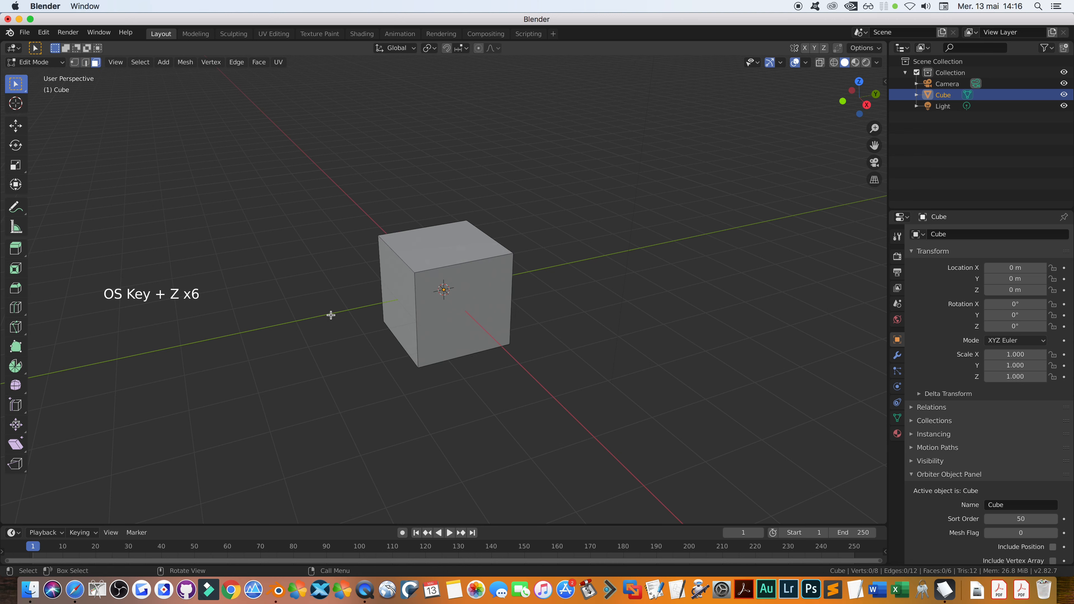
- With the Loop Cut tool, add a centred vertical cut, a horizontal cut slid toward the cube's base, and another horizontal cut midway above it
left_click(17, 309)
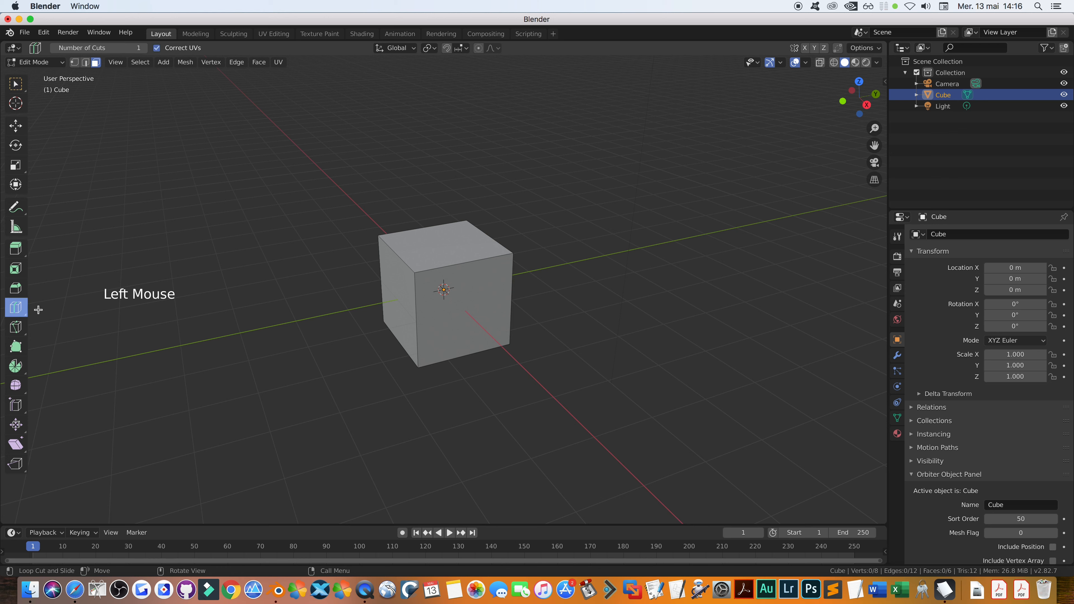
left_click(457, 285)
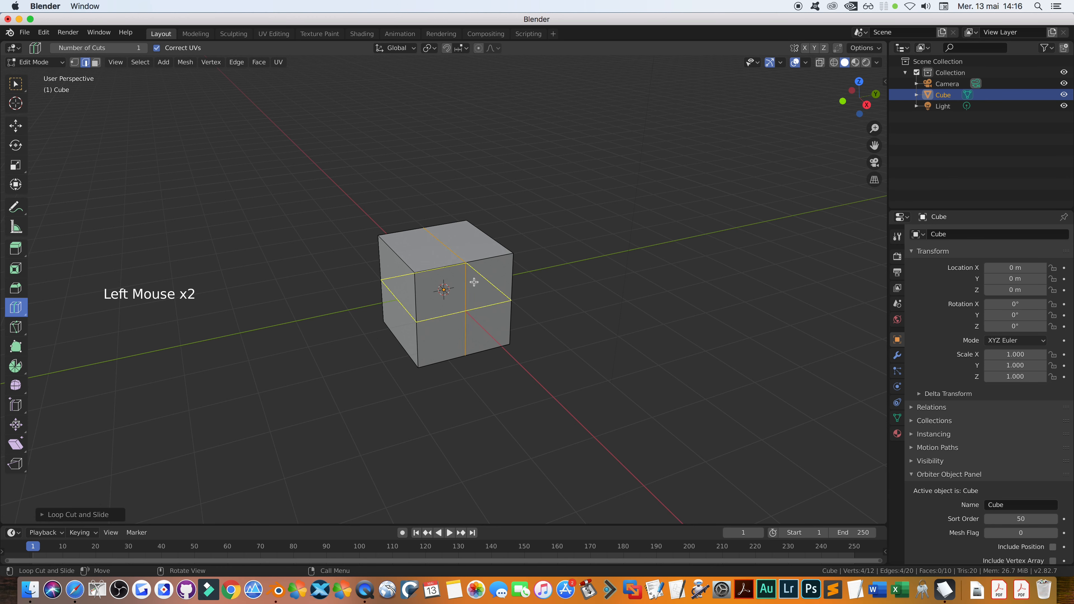
left_click_drag(477, 282, 476, 308)
left_click(475, 295)
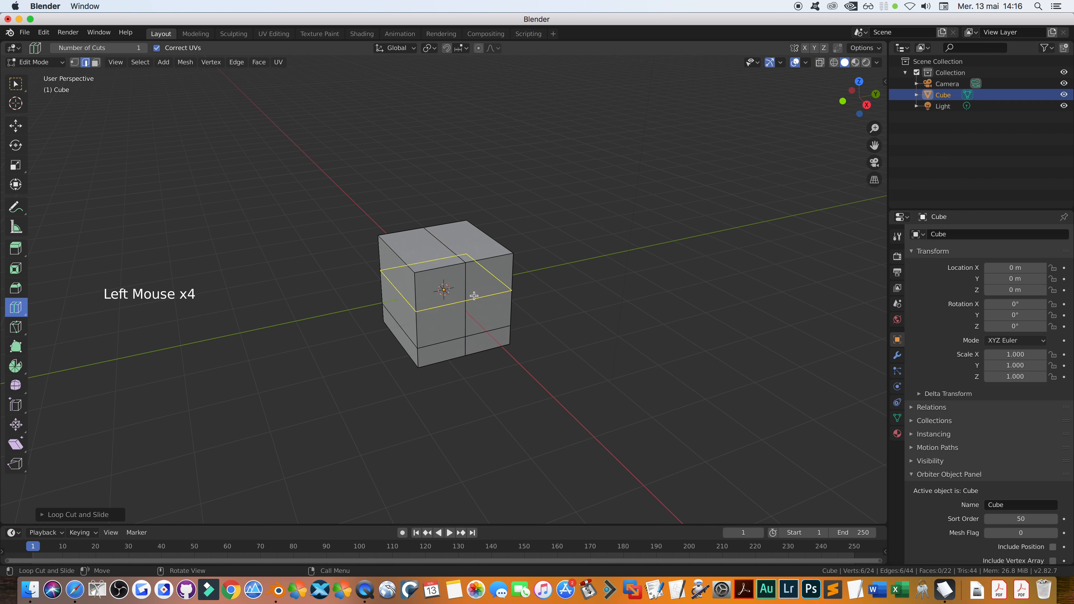
- Add two more vertical loop cuts on the far half of the front face and one midway along its near half
mouse_move(481, 298)
left_mouse_down()
mouse_move(427, 305)
mouse_move(498, 302)
mouse_move(483, 303)
left_mouse_up()
left_click(483, 303)
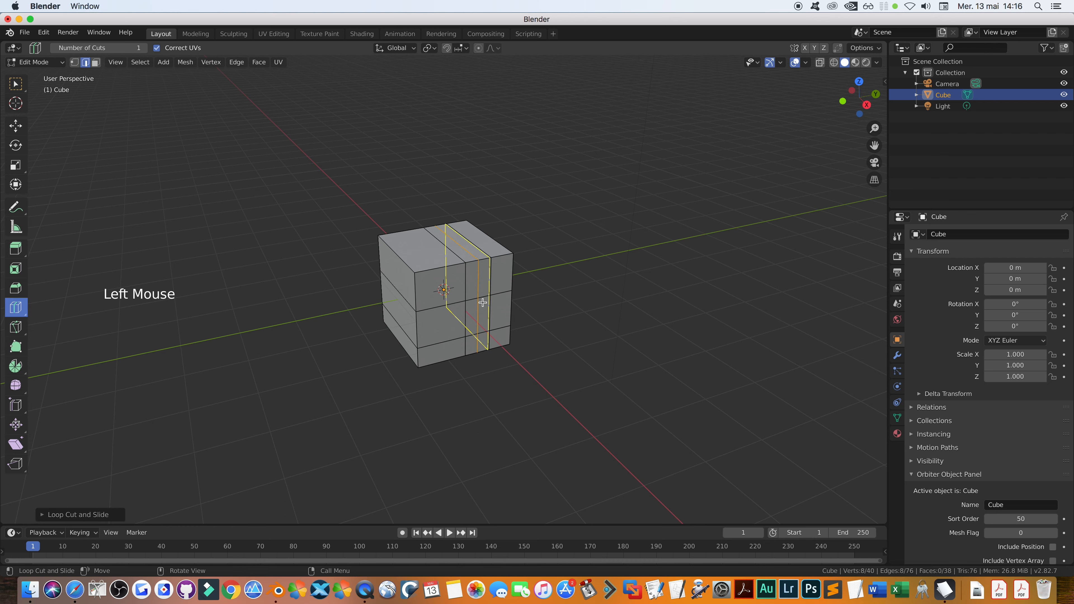
left_click(443, 307)
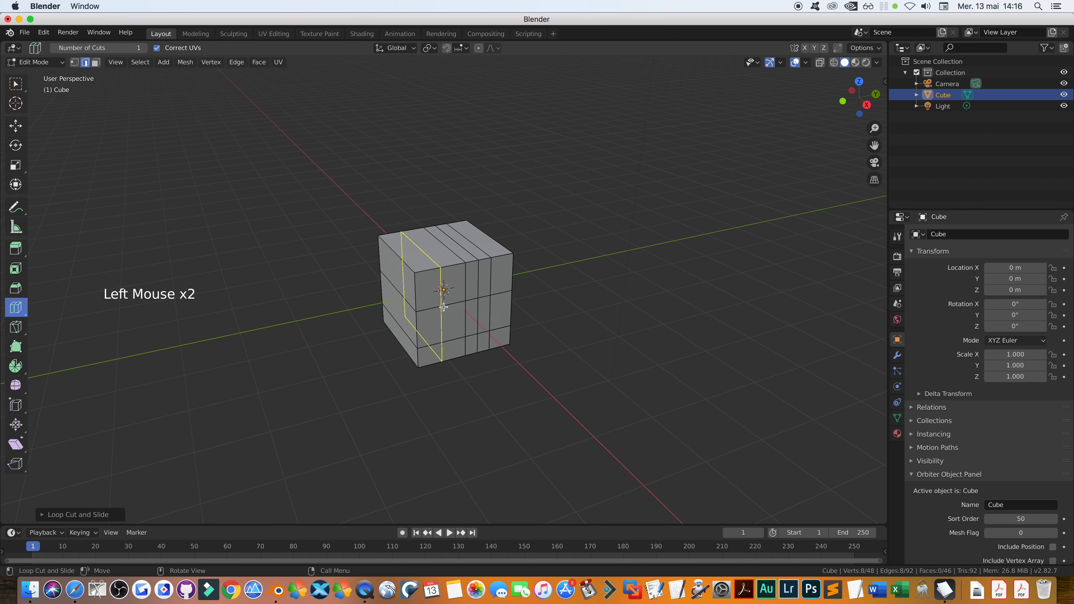
key("Escape")
key("Escape")
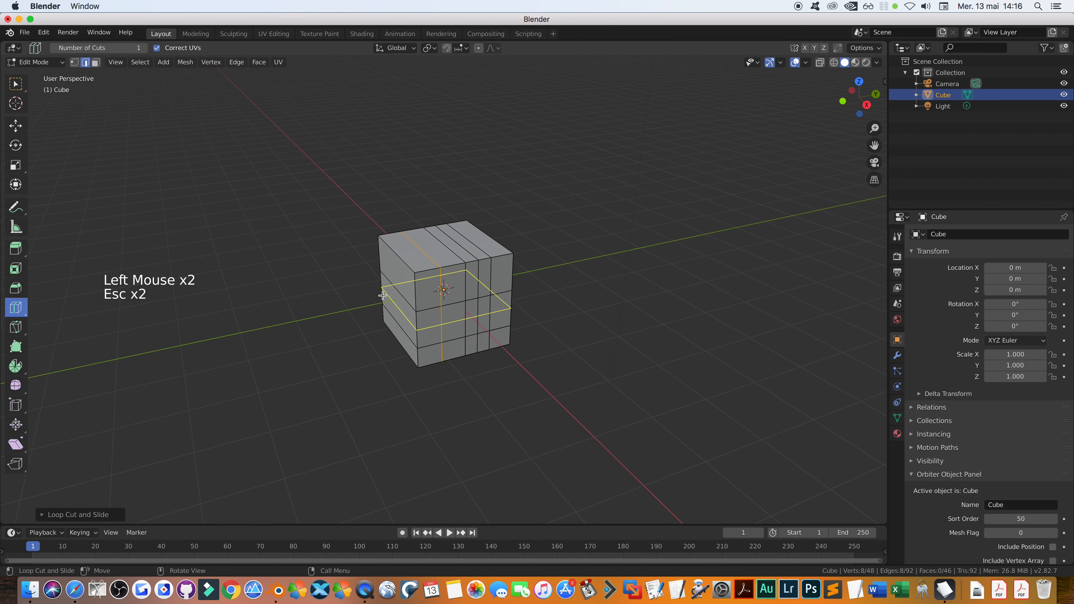
left_click(316, 303)
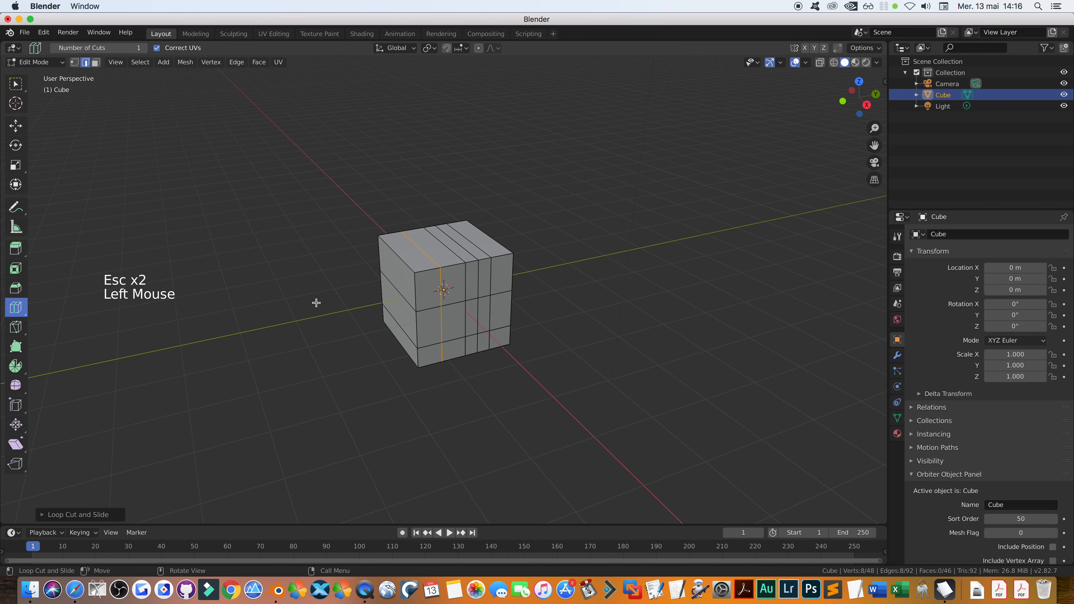